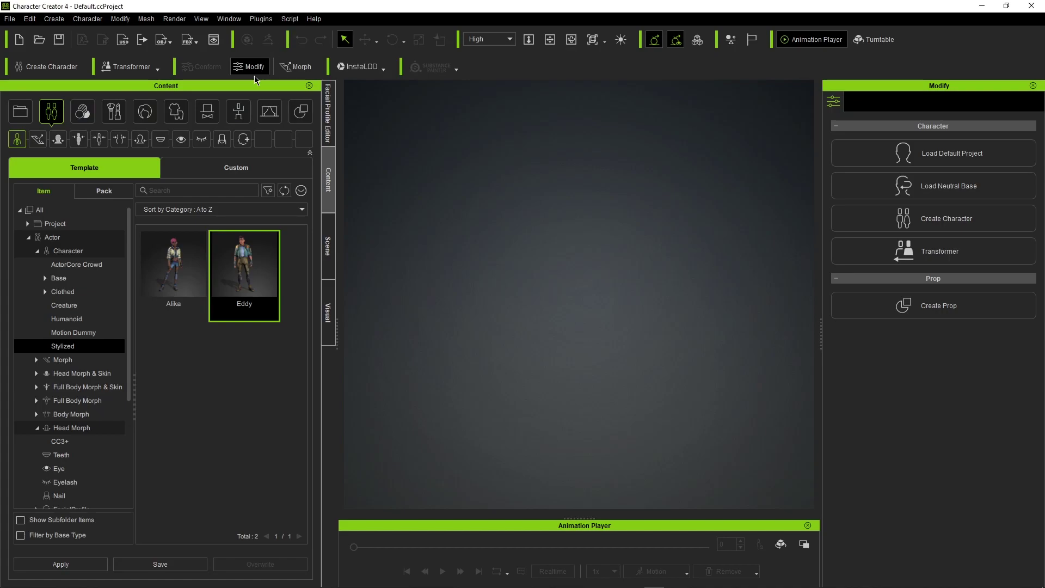
# Load the Eddy template from Actor > Character > Stylized into the scene.
pyautogui.click(47, 226)
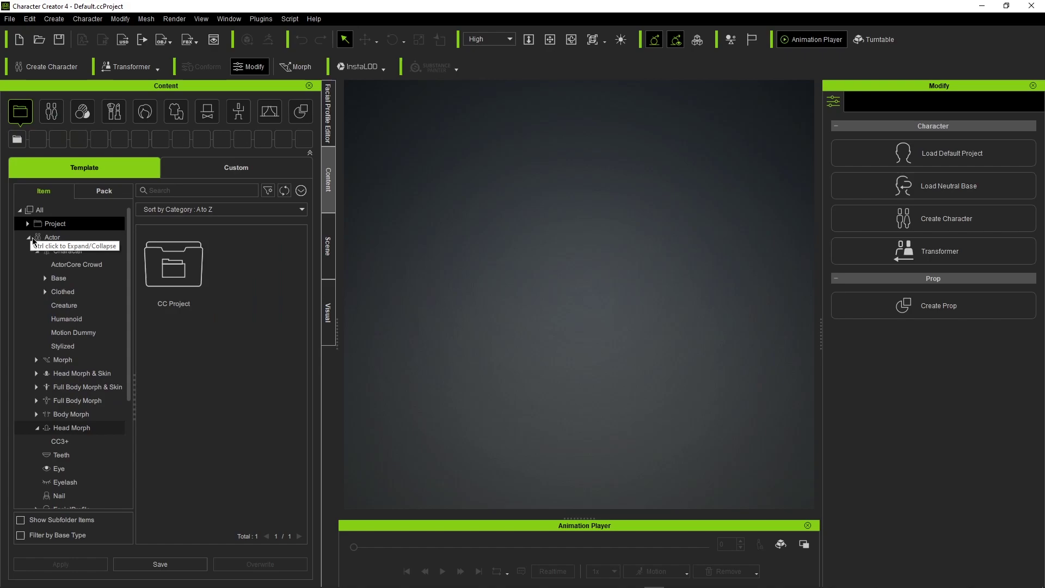
pyautogui.click(35, 238)
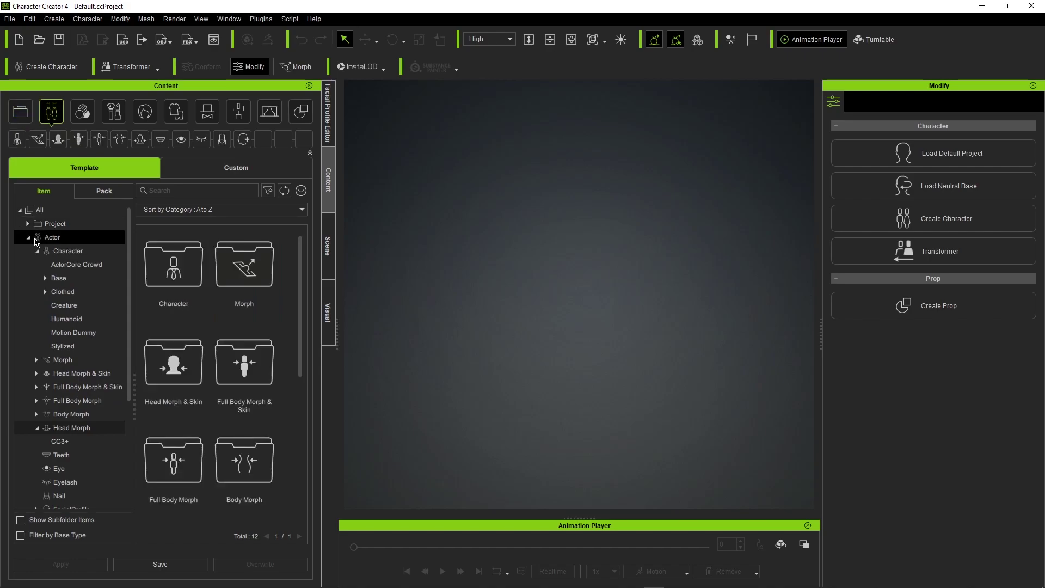
pyautogui.click(84, 430)
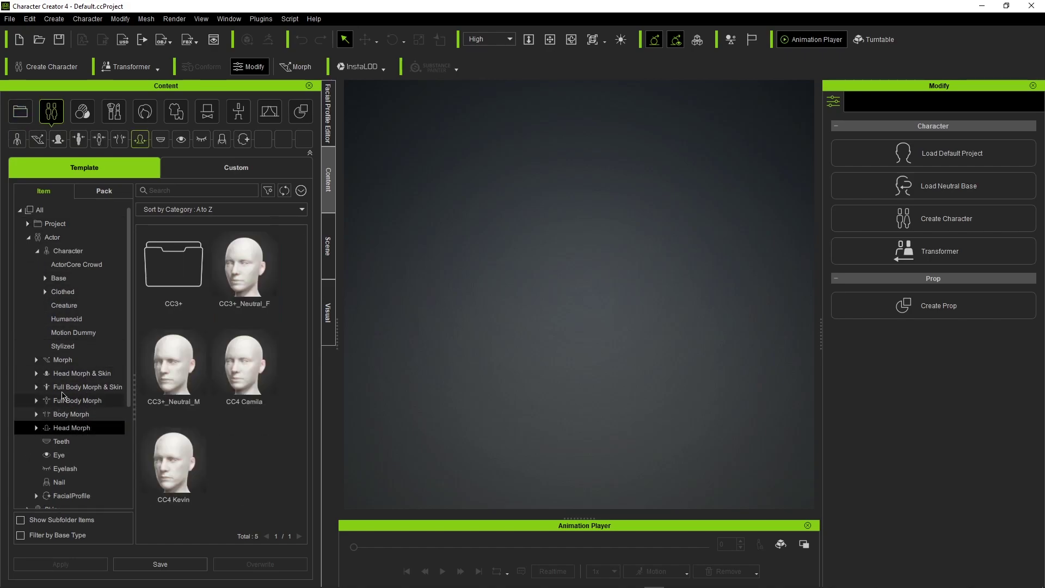
pyautogui.click(58, 254)
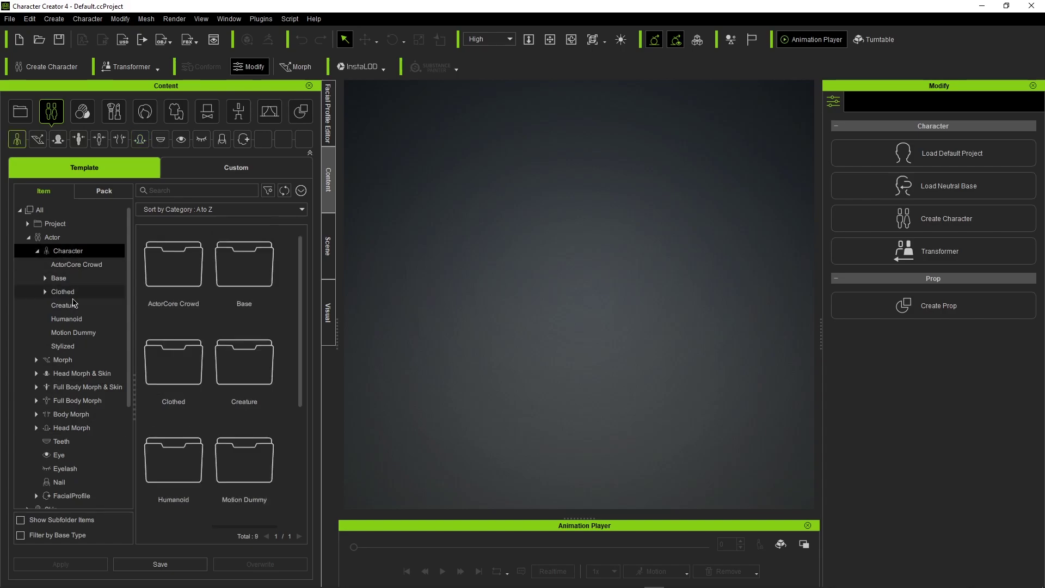
pyautogui.click(71, 346)
pyautogui.doubleClick(260, 266)
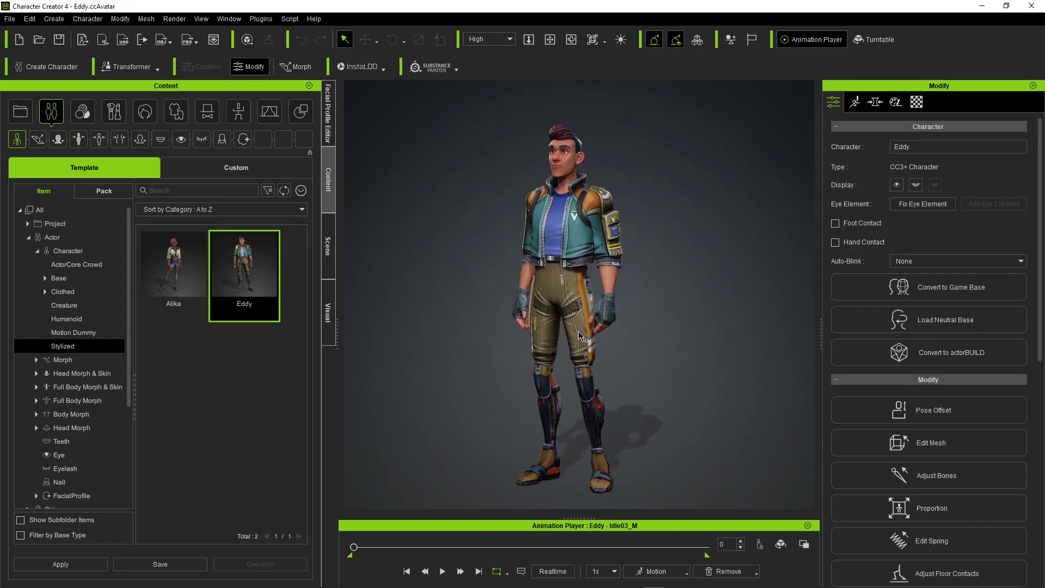
pyautogui.scroll(-5, 580, 335)
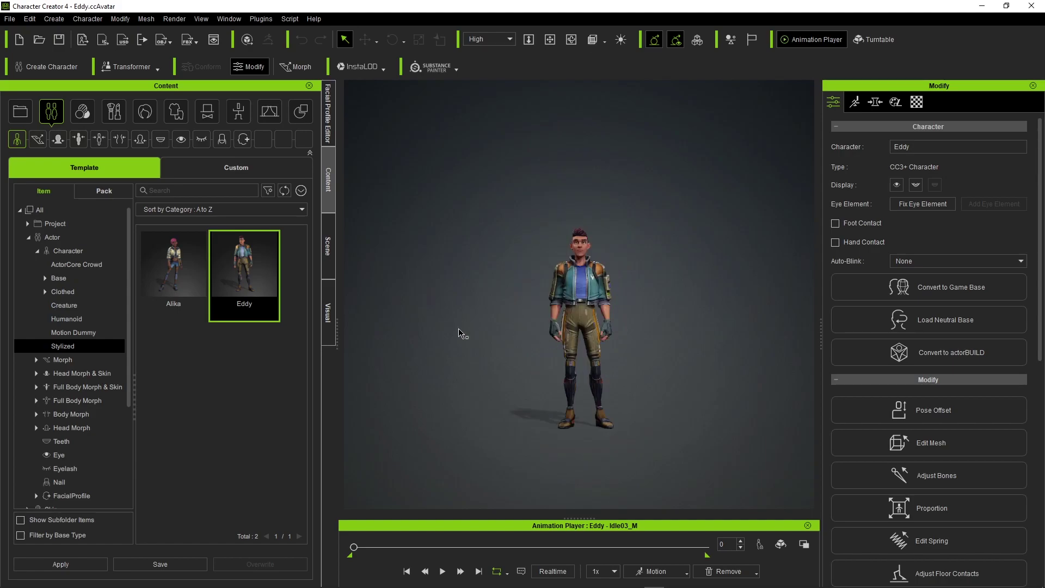
pyautogui.scroll(1, 588, 322)
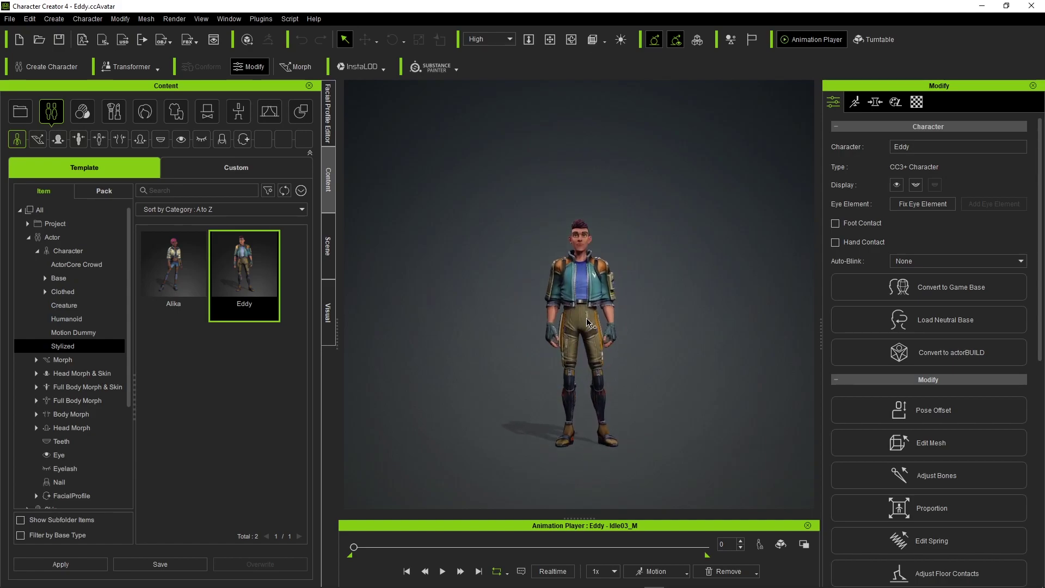
# Expand Eddy's item list in the Scene tab and delete the Cyber_Legs.
pyautogui.click(328, 246)
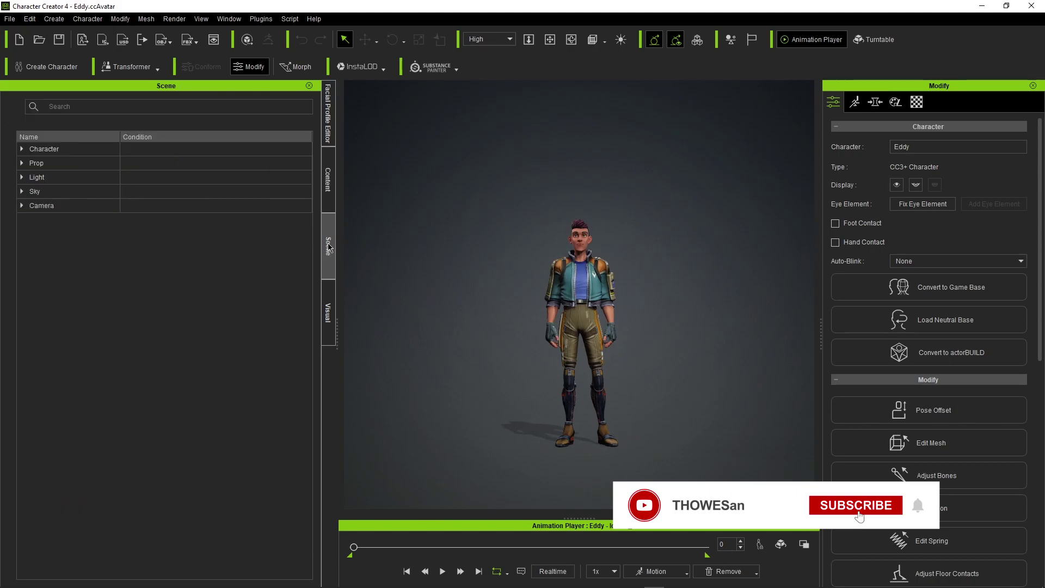
pyautogui.click(38, 149)
pyautogui.click(22, 149)
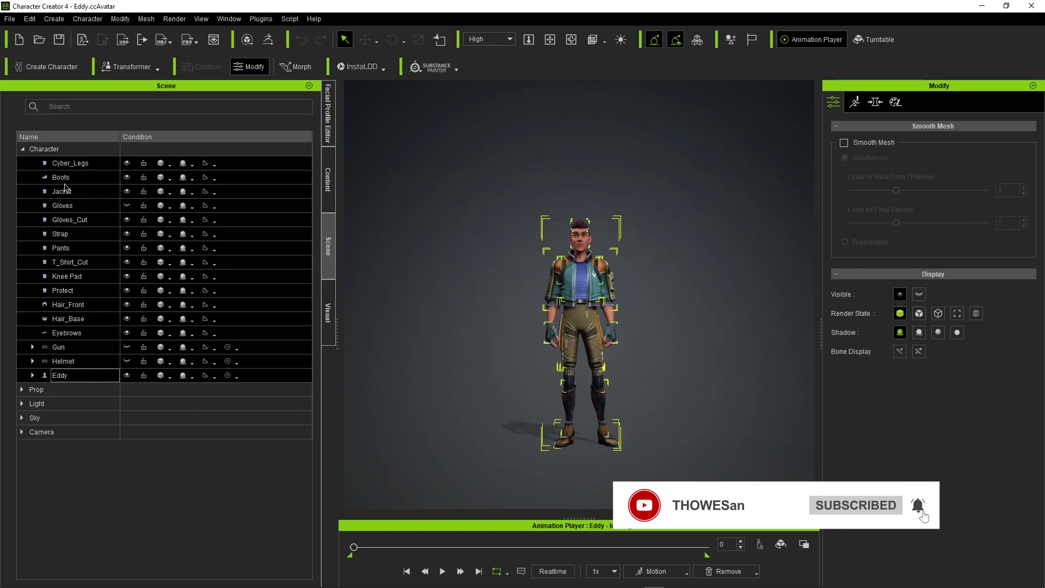
pyautogui.click(70, 163)
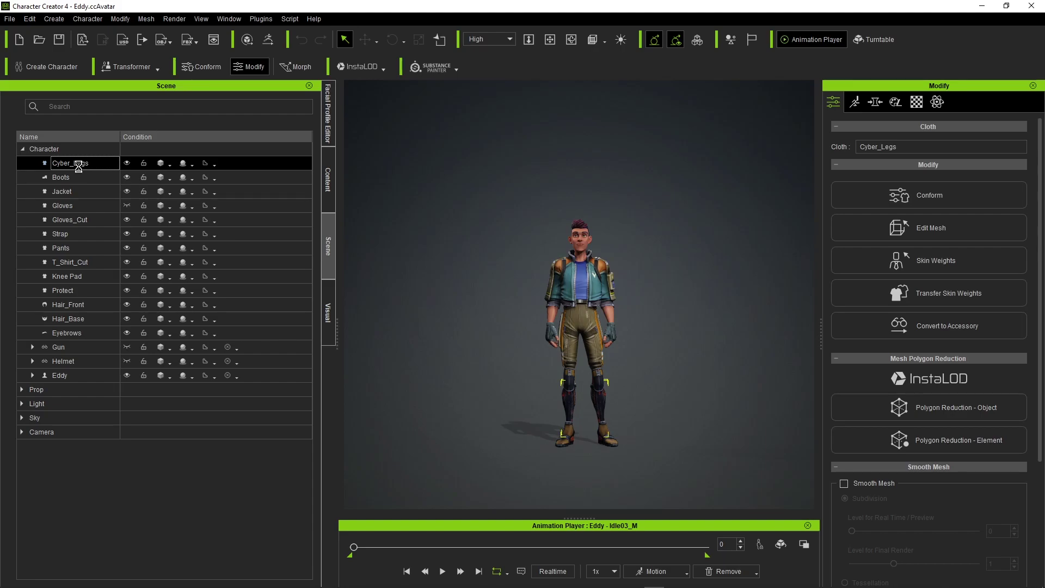
pyautogui.press('Delete')
# Remove the boots, jacket, gloves, Gloves_Cut, strap, pants, knee pad and T_Shirt_Cut.
pyautogui.click(76, 164)
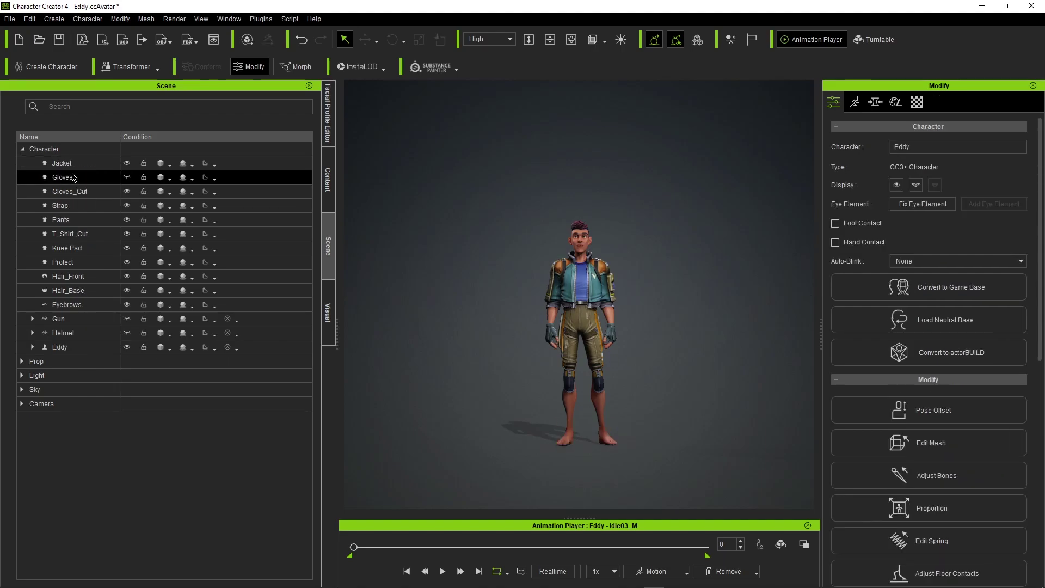
pyautogui.click(73, 169)
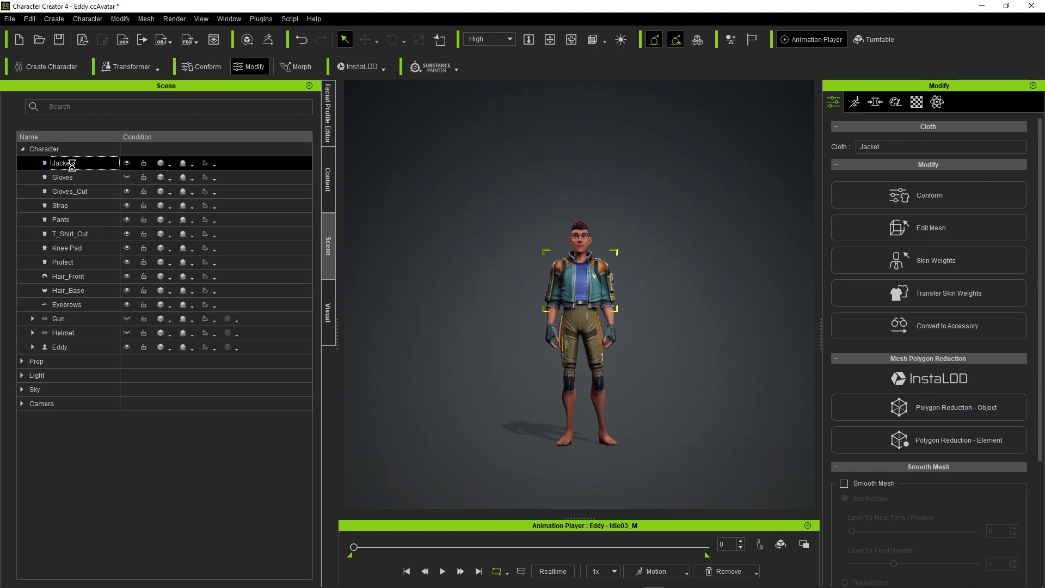
pyautogui.click(69, 165)
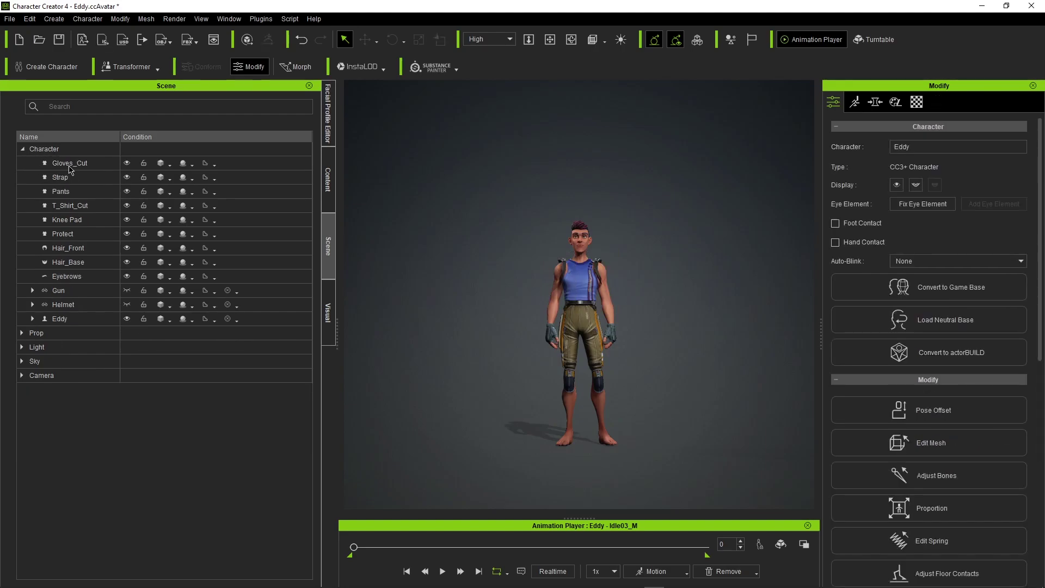
pyautogui.click(78, 165)
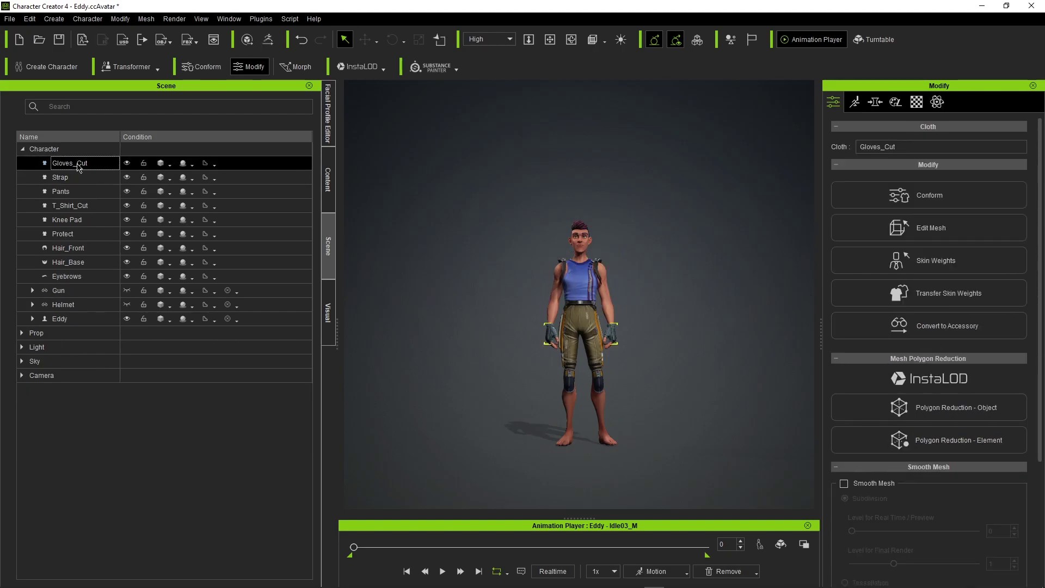
pyautogui.click(79, 165)
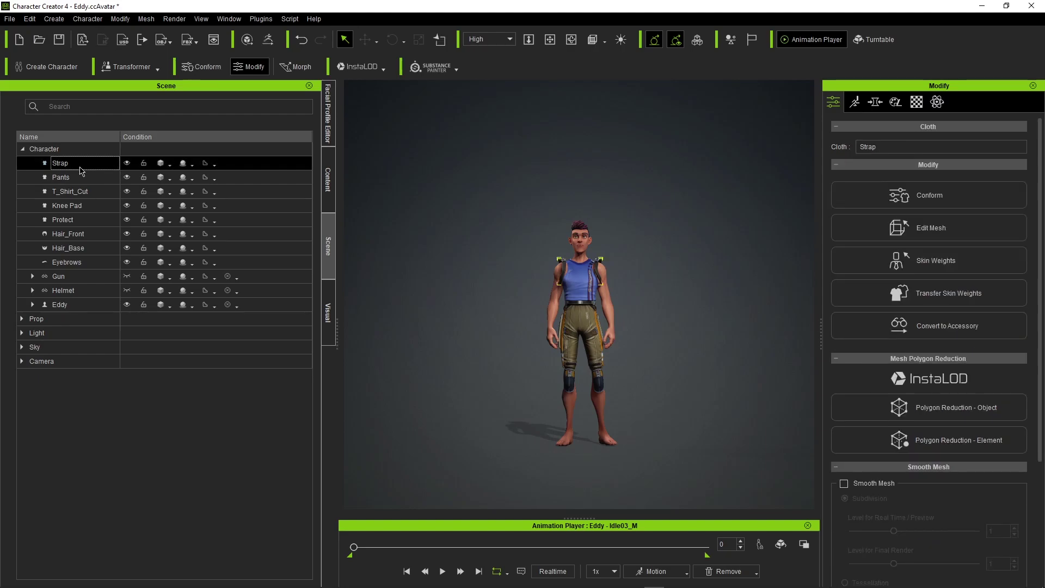
pyautogui.click(80, 165)
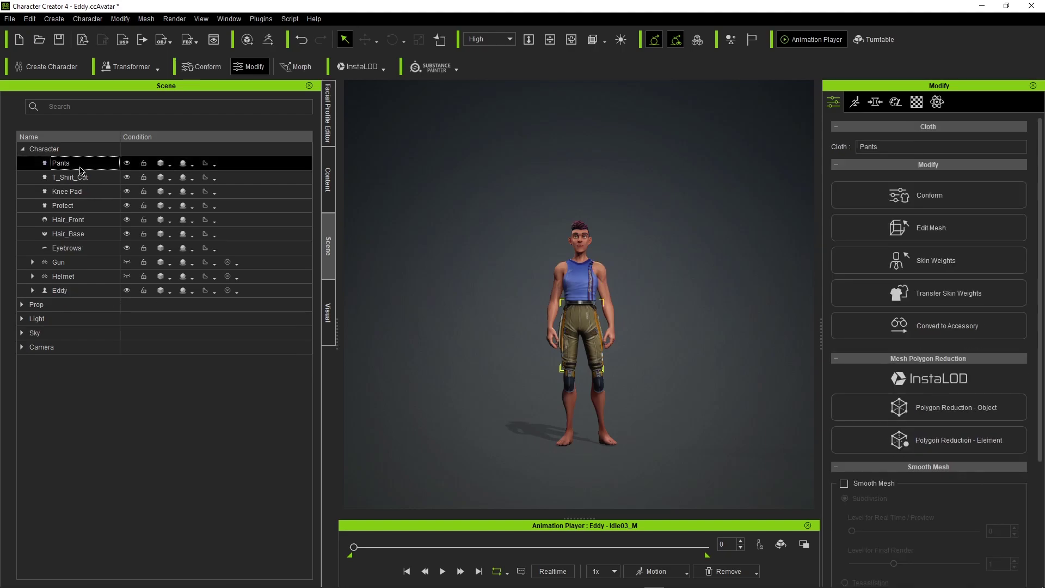
pyautogui.press('Delete')
pyautogui.click(91, 178)
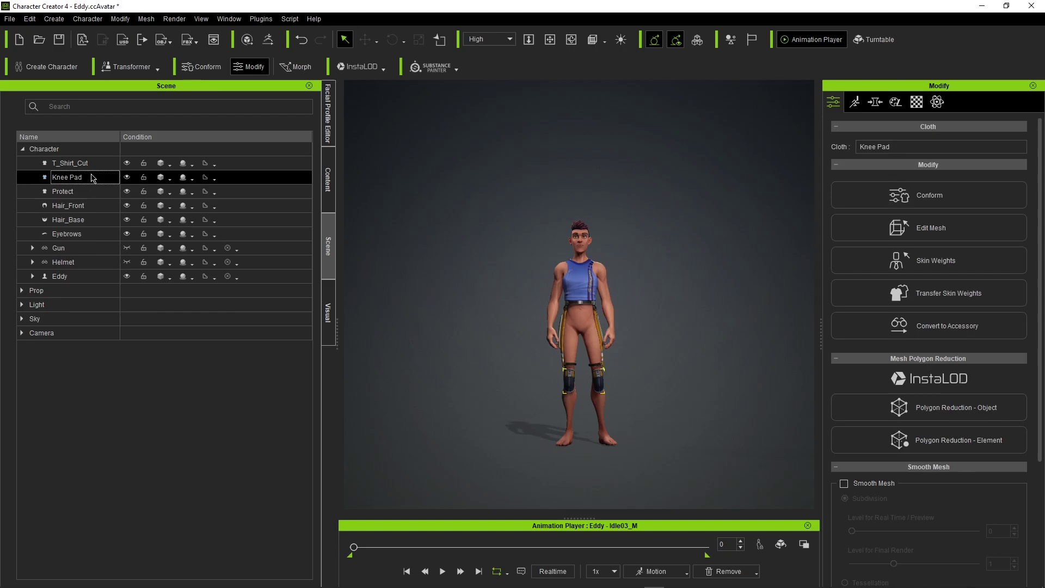
pyautogui.press('Delete')
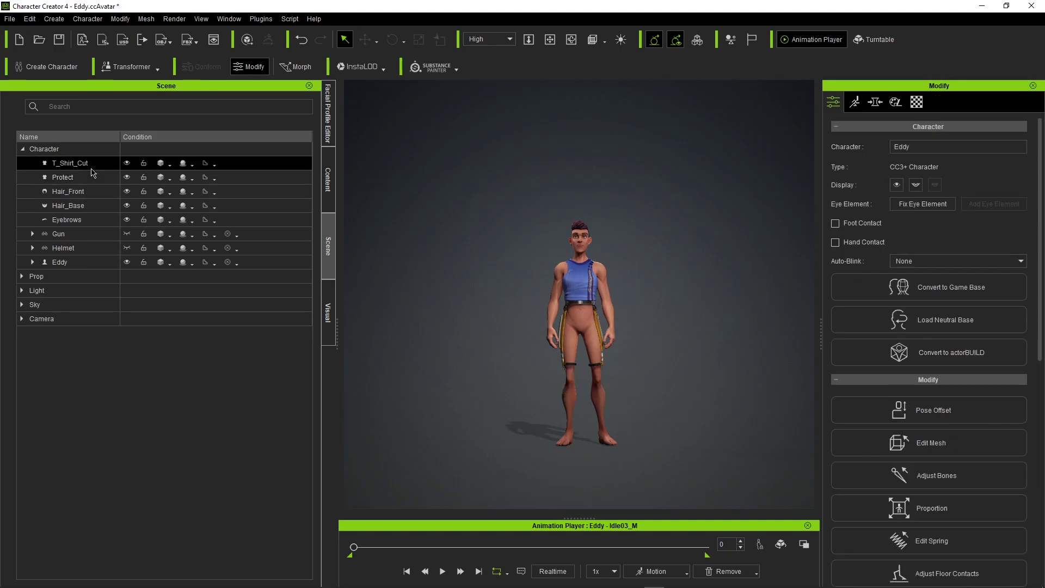
pyautogui.press('Delete')
# Delete Hair_Front, Protect and Hair_Base, then check the bald head up close.
pyautogui.click(90, 175)
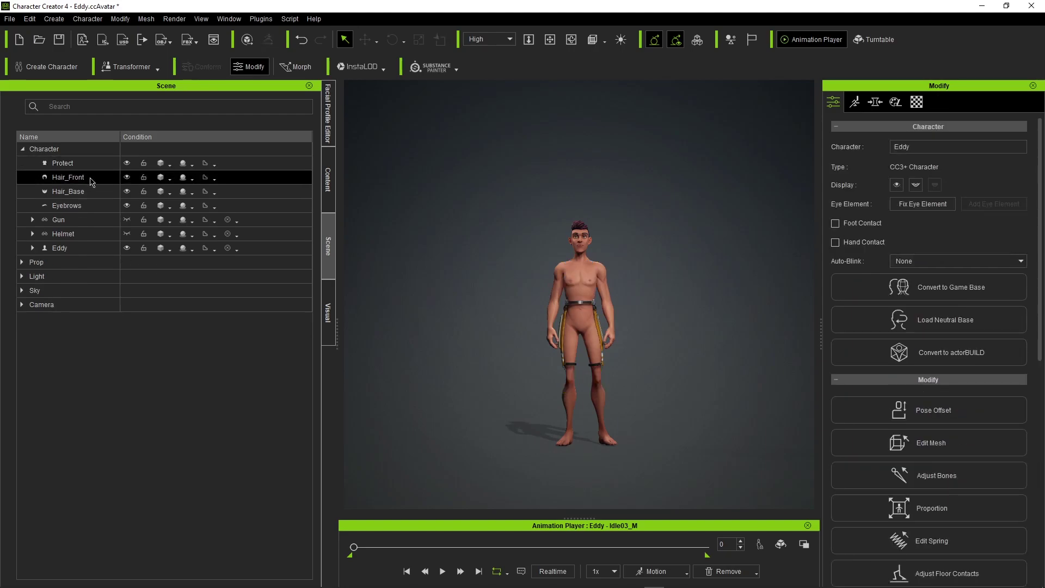
pyautogui.press('Delete')
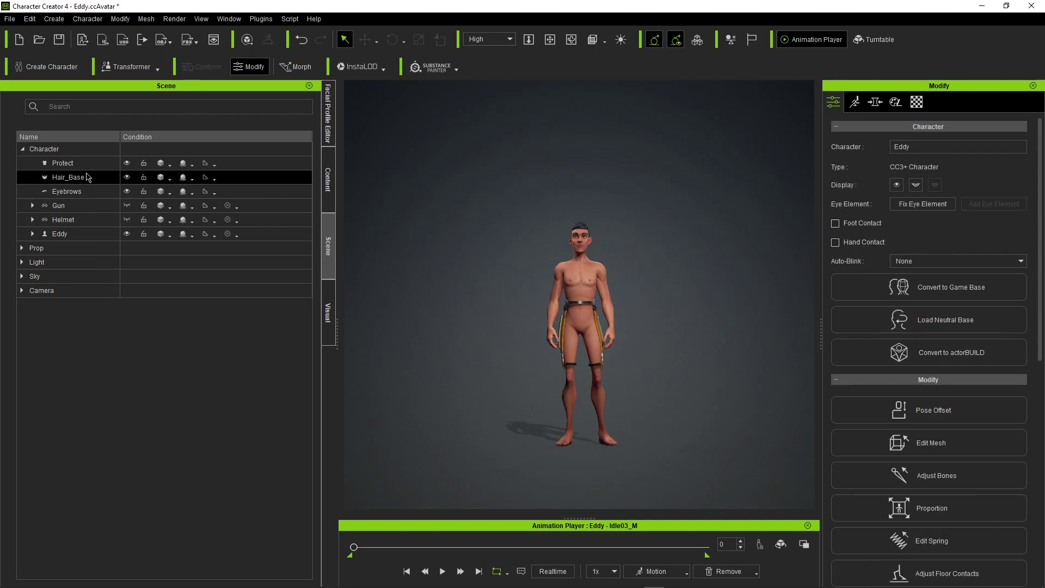
pyautogui.click(83, 165)
pyautogui.press('Delete')
pyautogui.click(84, 167)
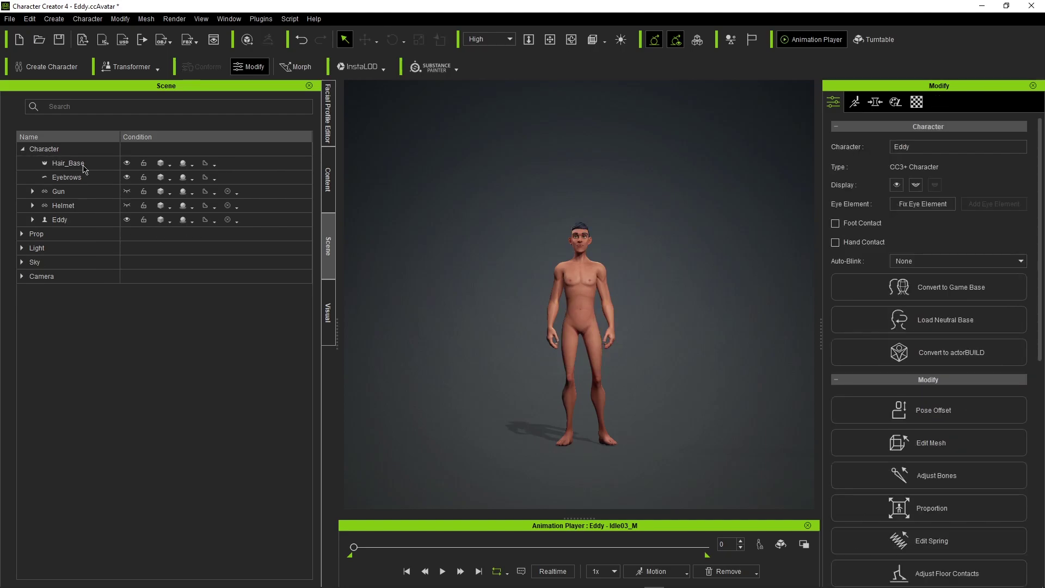
pyautogui.press('Delete')
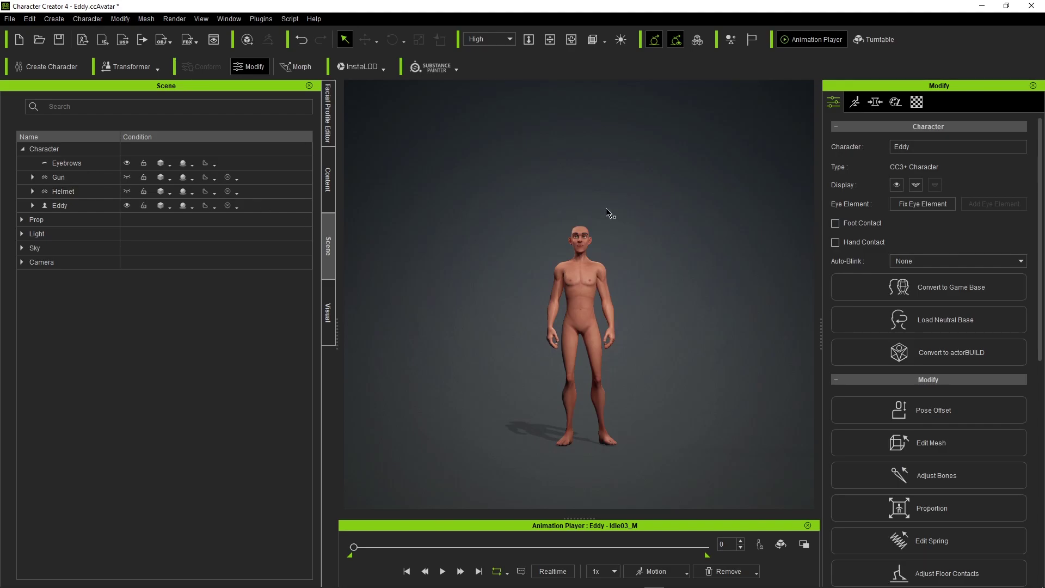
pyautogui.press('F5')
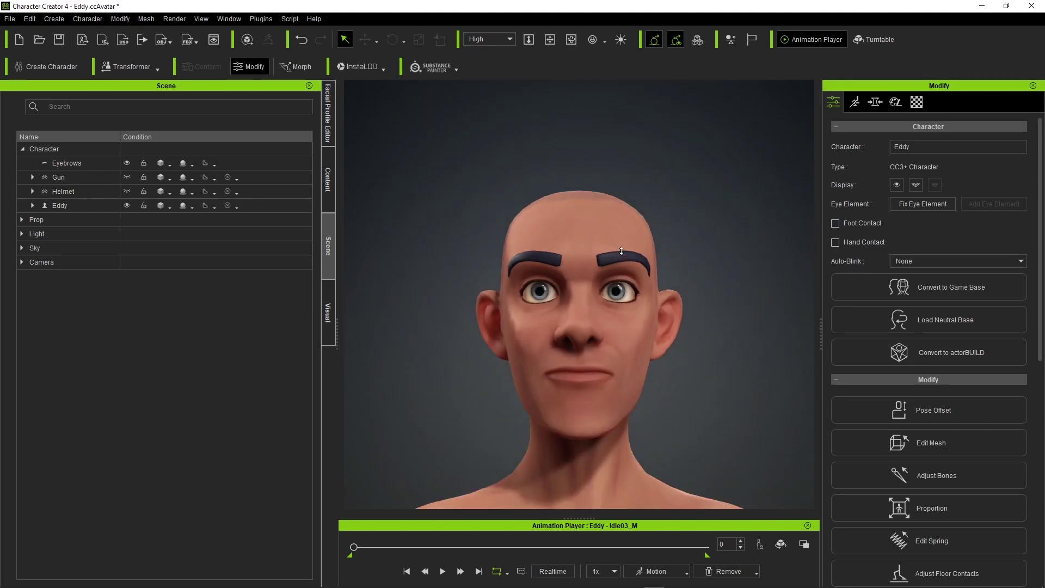
pyautogui.keyDown('alt'); pyautogui.moveTo(652, 263); pyautogui.dragTo(648, 314); pyautogui.keyUp('alt')
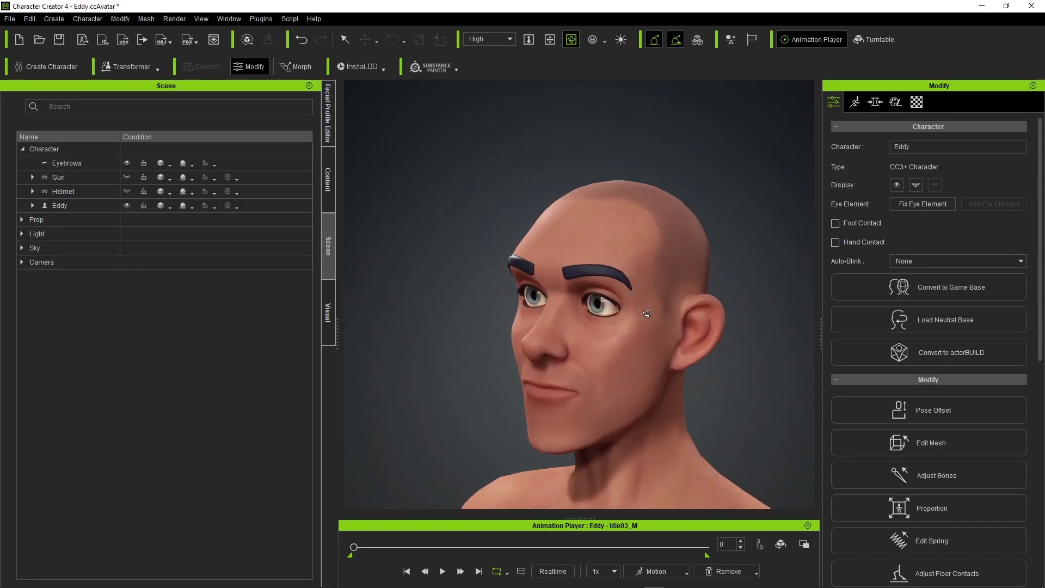
pyautogui.press('F5')
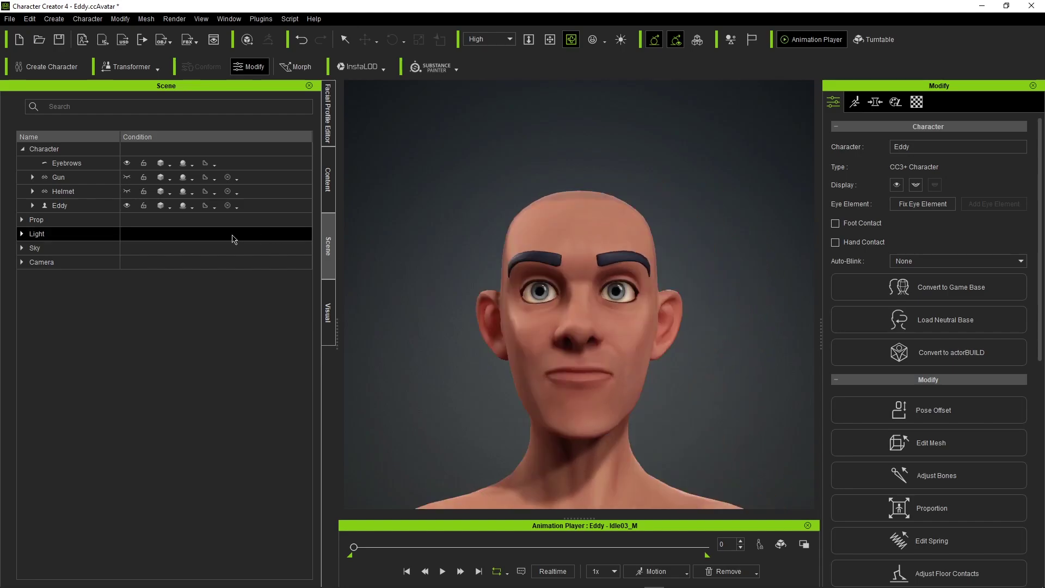
# Select the Helmet, Eyebrows and Gun items in turn, then return to the Content library.
pyautogui.click(91, 195)
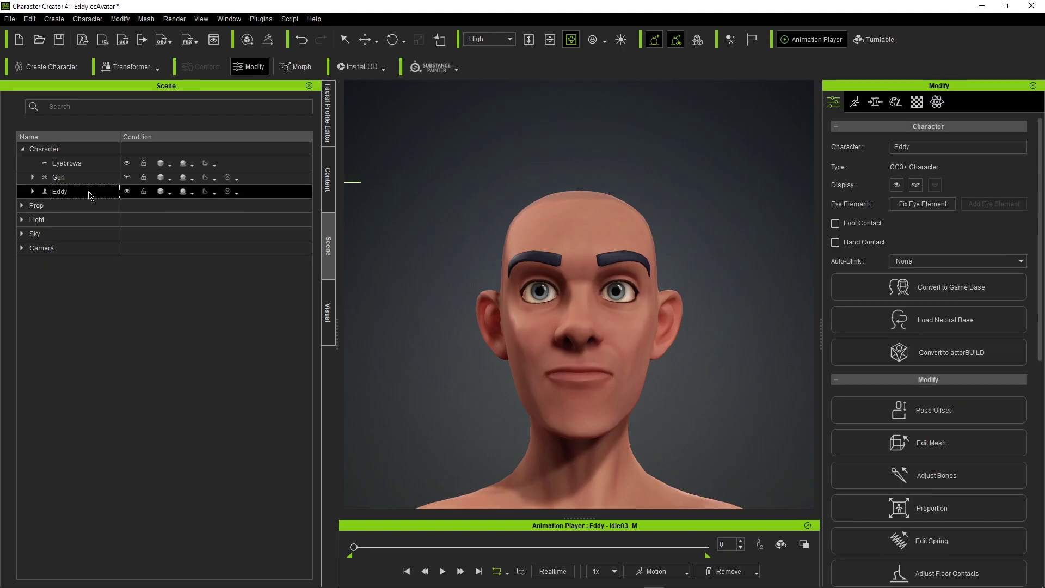
pyautogui.click(55, 162)
pyautogui.click(63, 181)
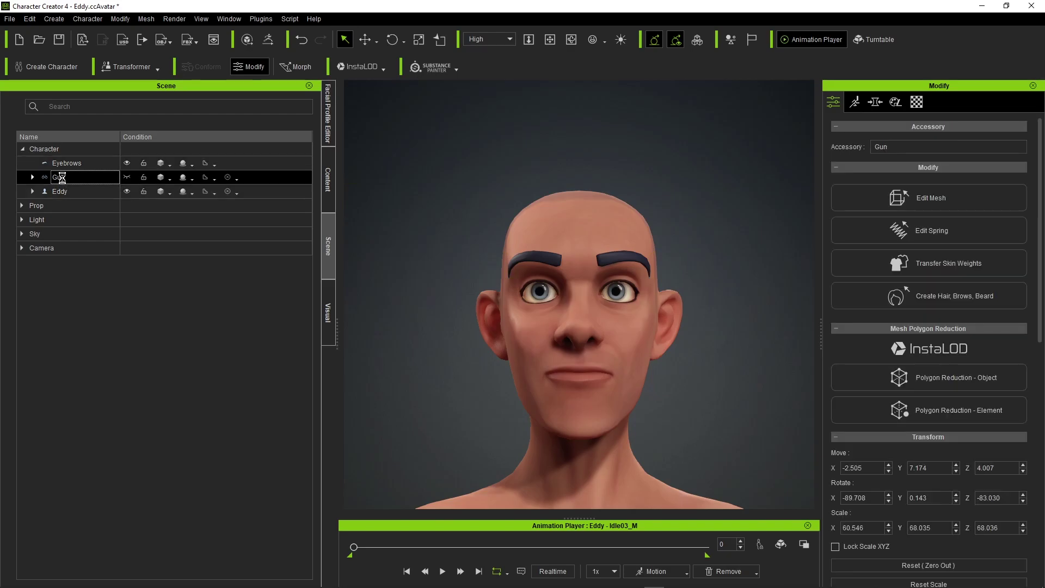
pyautogui.click(59, 192)
pyautogui.click(330, 283)
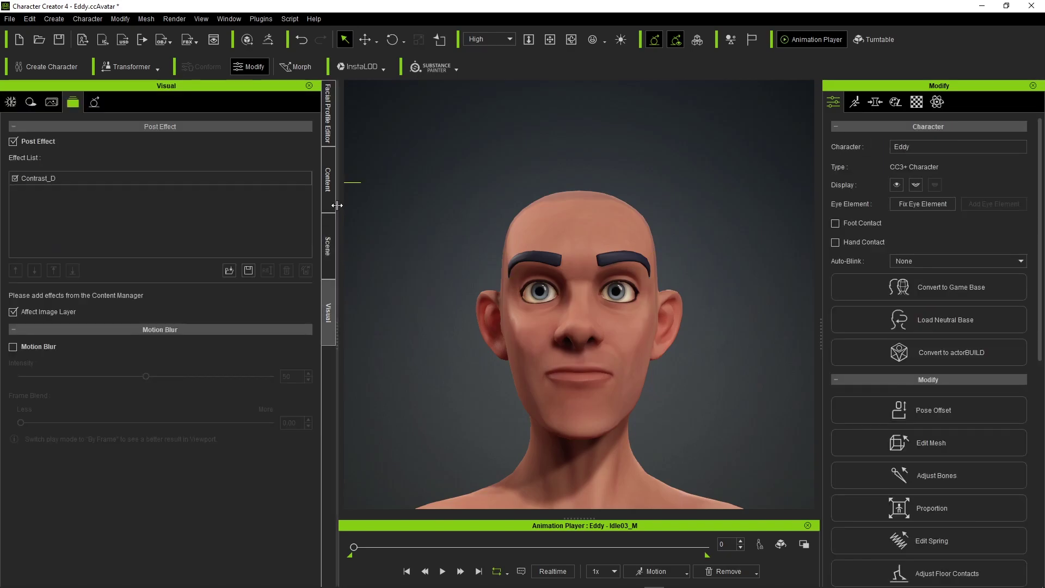
pyautogui.click(330, 202)
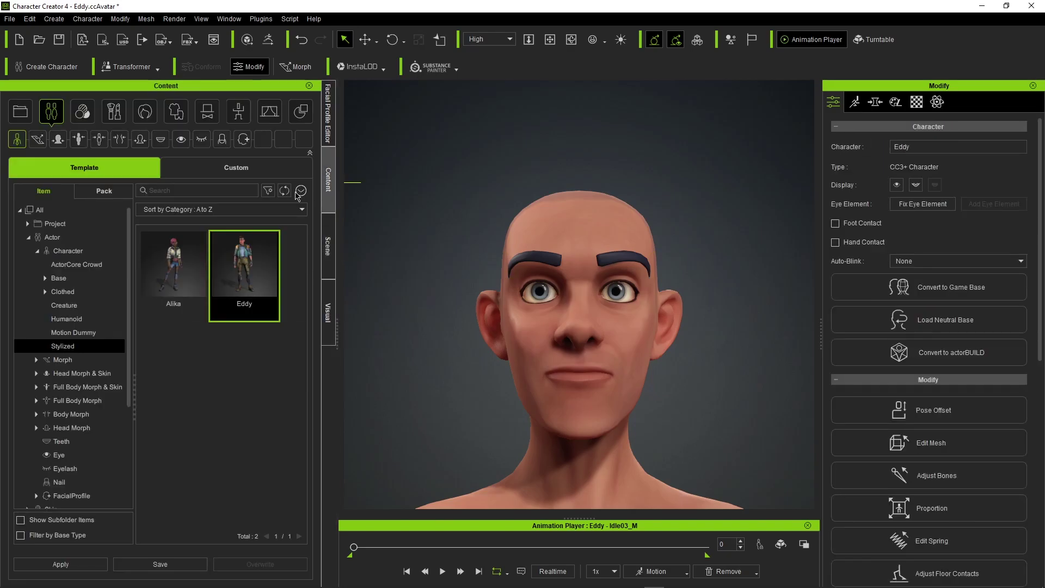
# Browse the CC3 pants and try the Rocker Jeans on Eddy.
pyautogui.click(28, 238)
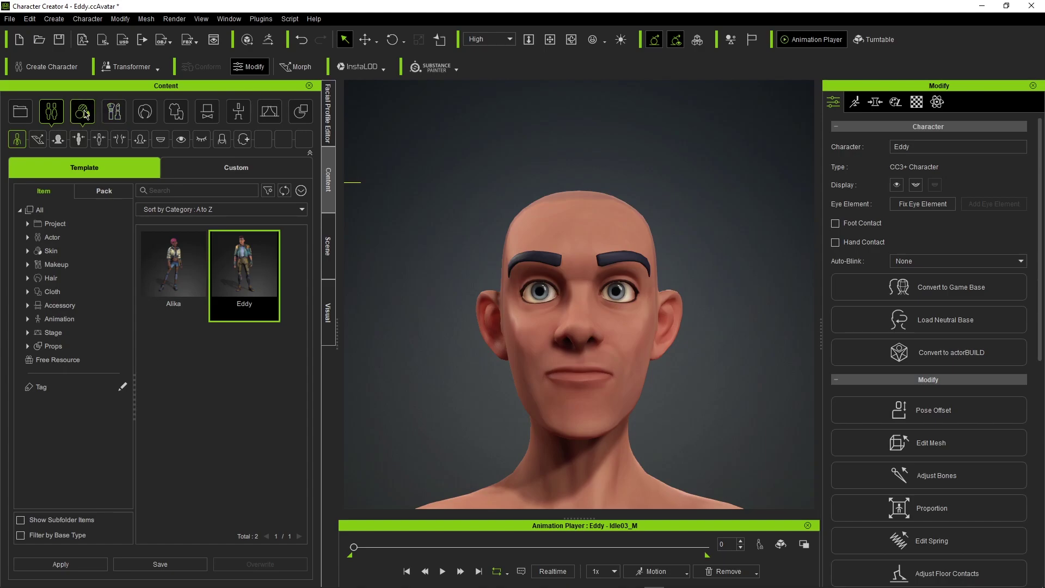
pyautogui.click(176, 112)
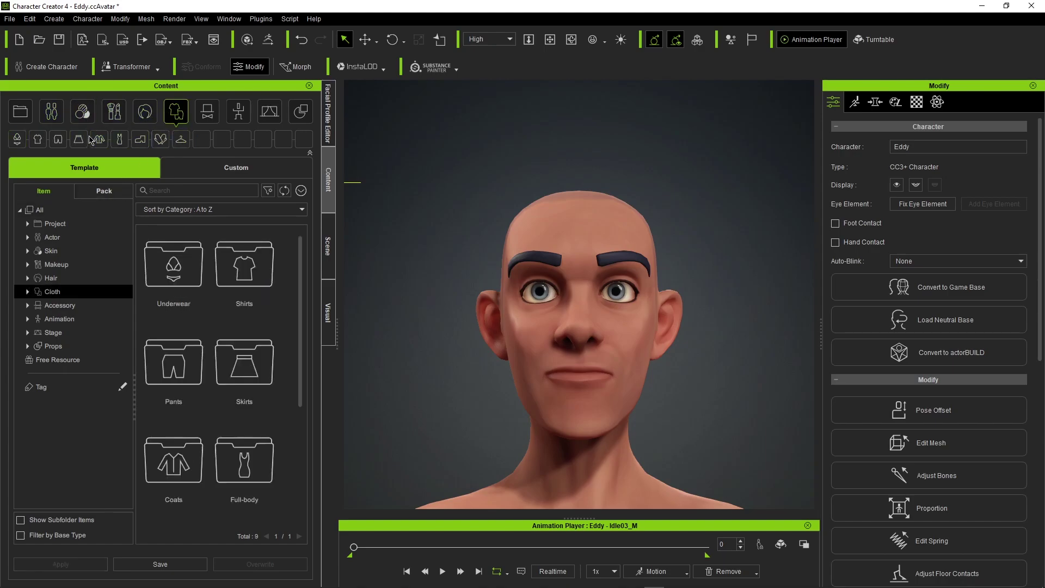
pyautogui.click(38, 140)
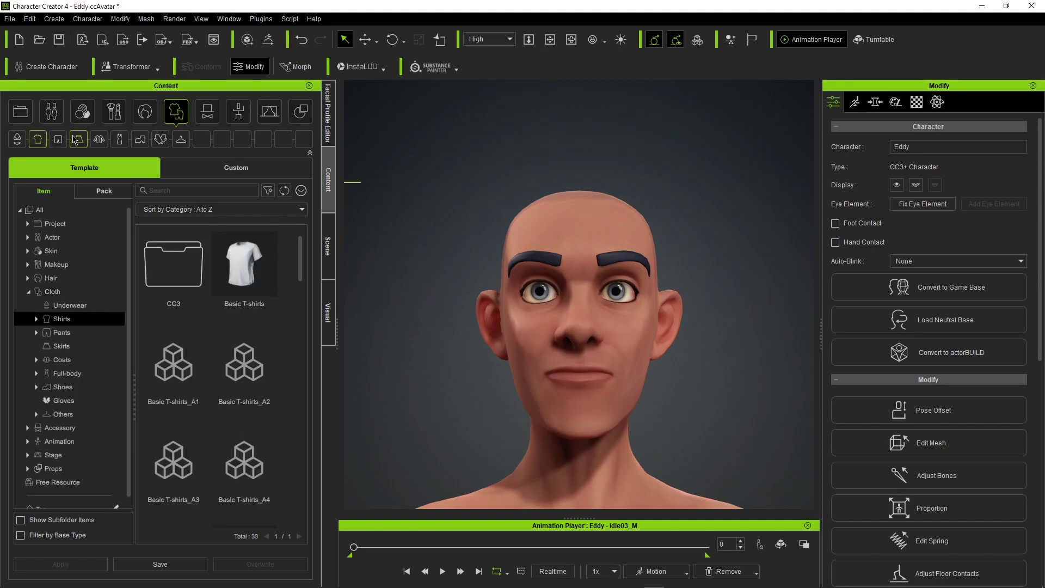
pyautogui.click(59, 140)
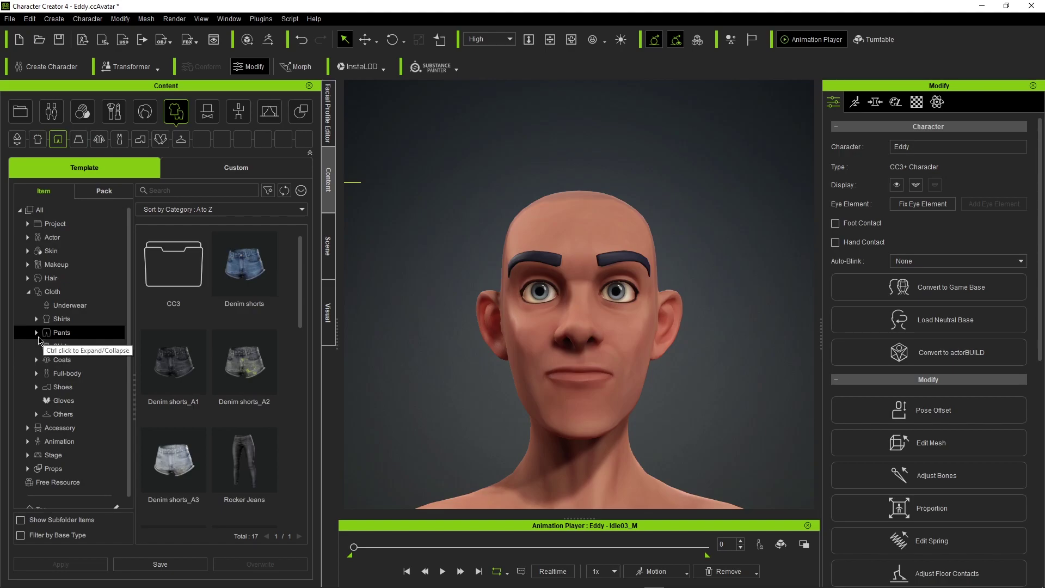
pyautogui.click(37, 334)
pyautogui.click(60, 346)
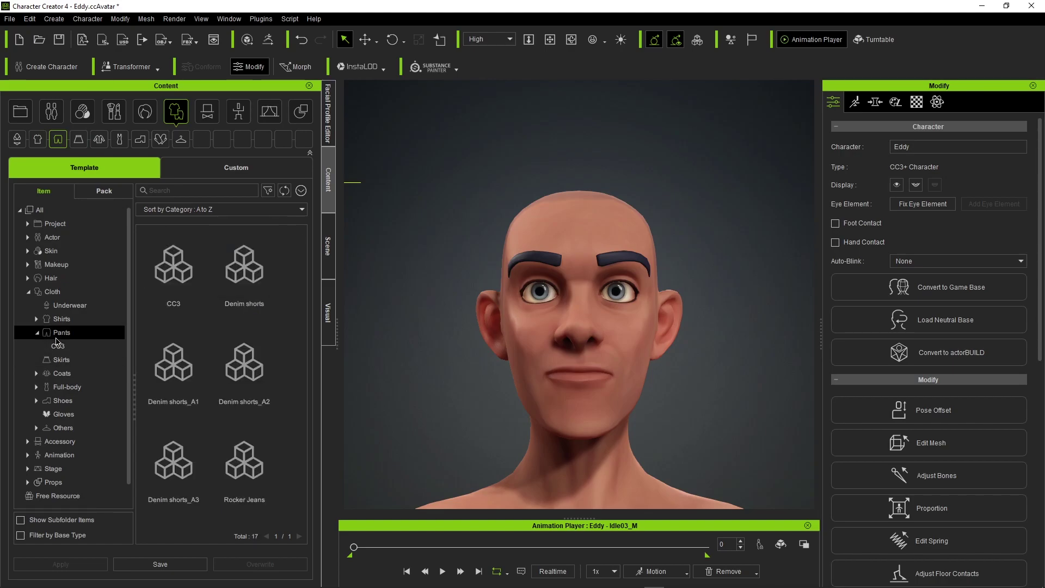
pyautogui.scroll(-2, 174, 359)
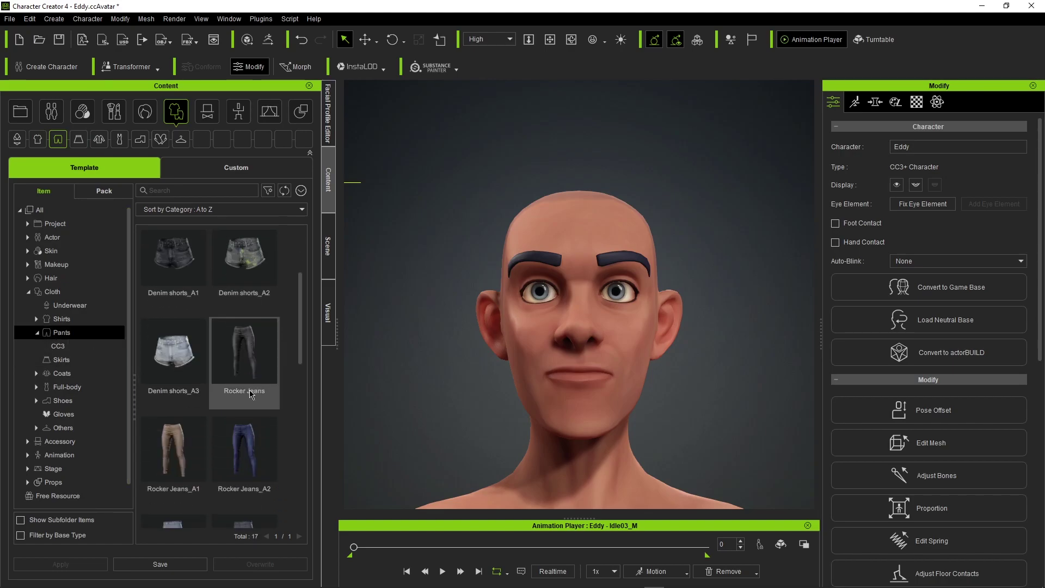
pyautogui.moveTo(252, 395); pyautogui.dragTo(515, 315)
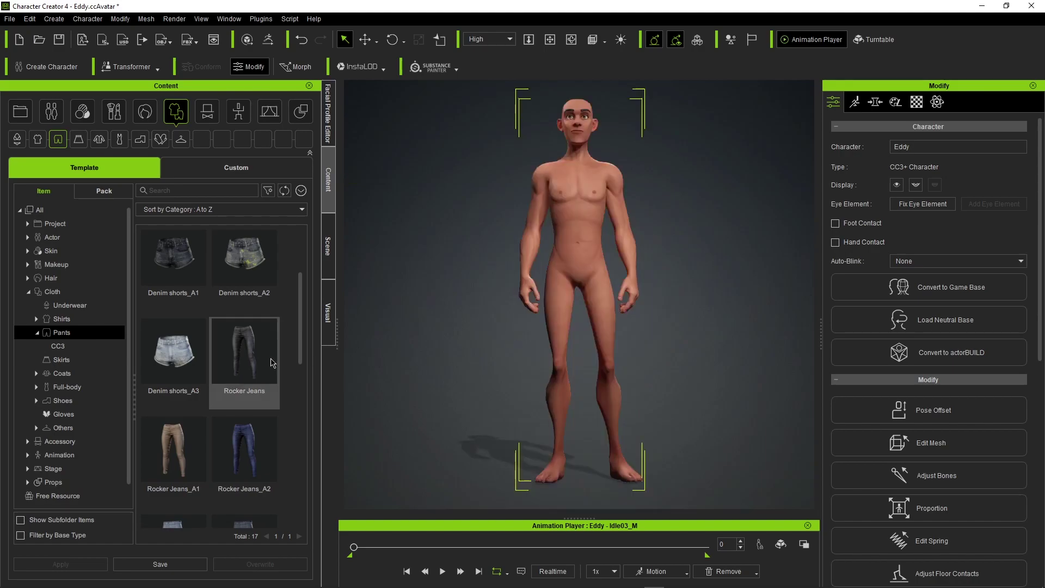
pyautogui.scroll(-5, 251, 360)
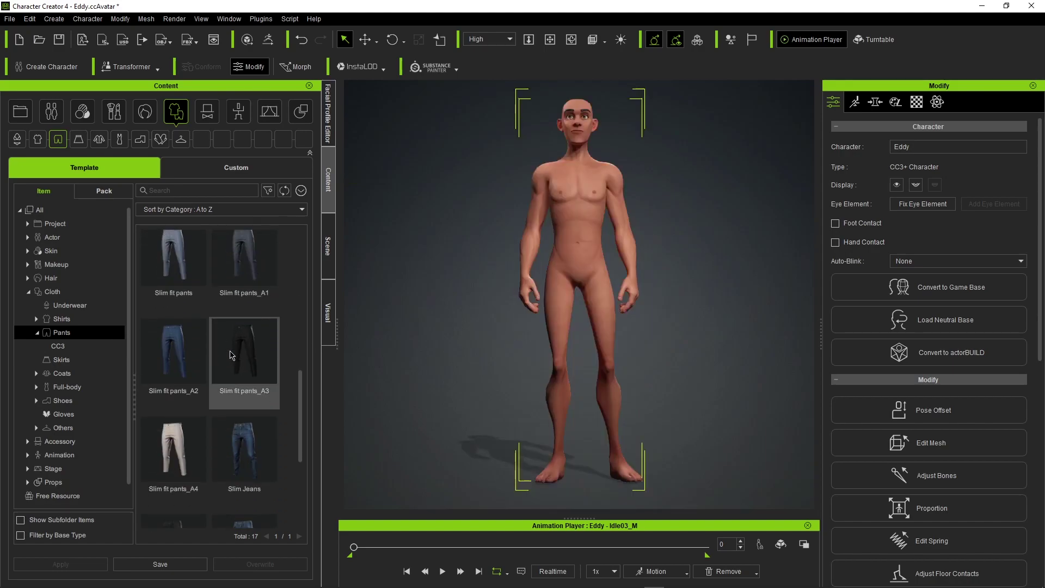
pyautogui.scroll(-3, 231, 355)
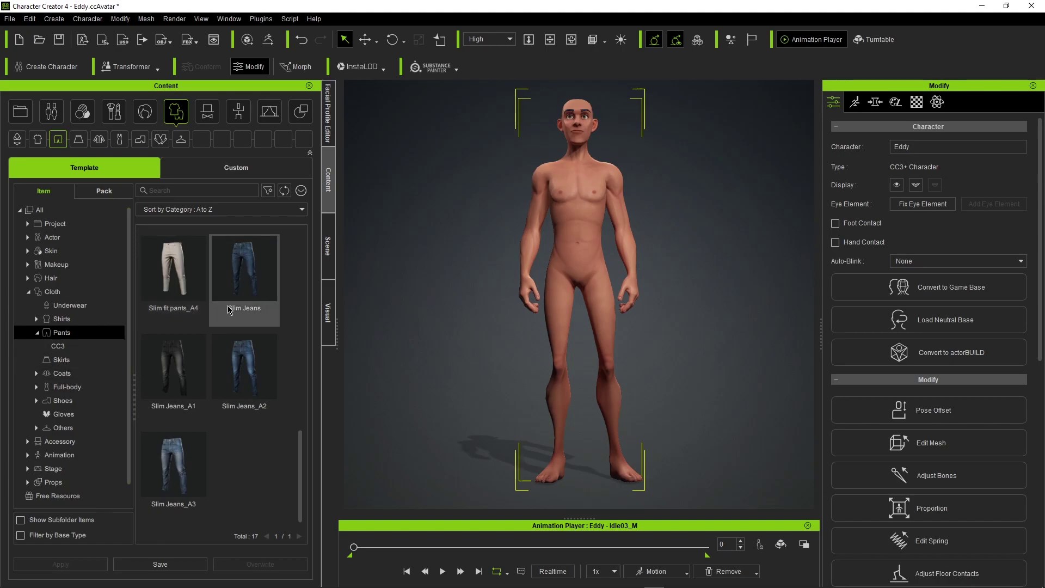
pyautogui.press('F5')
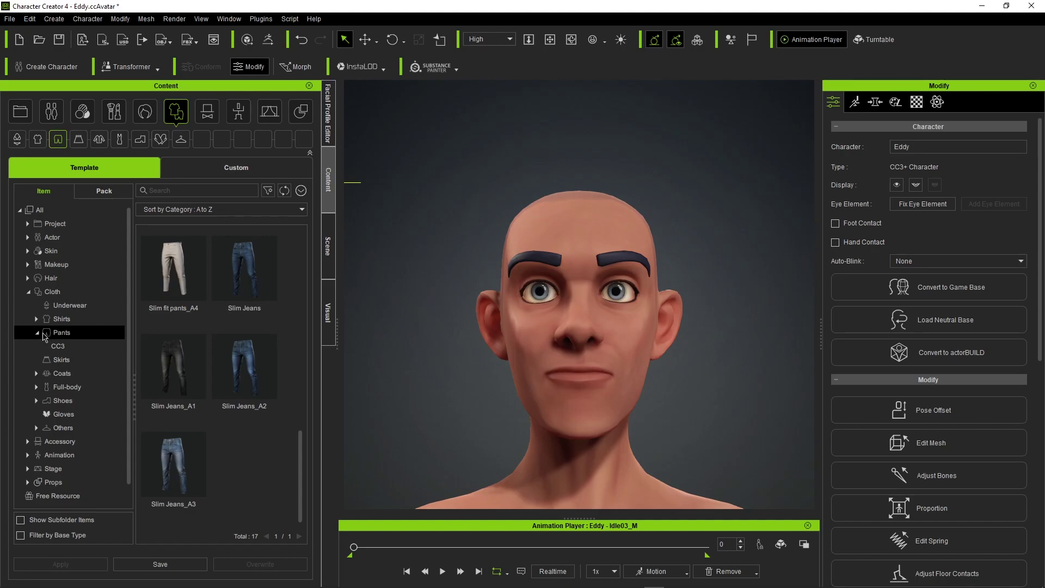
# Dress Eddy in the striped Boxers_C from Cloth > Underwear and reframe on the face.
pyautogui.doubleClick(62, 332)
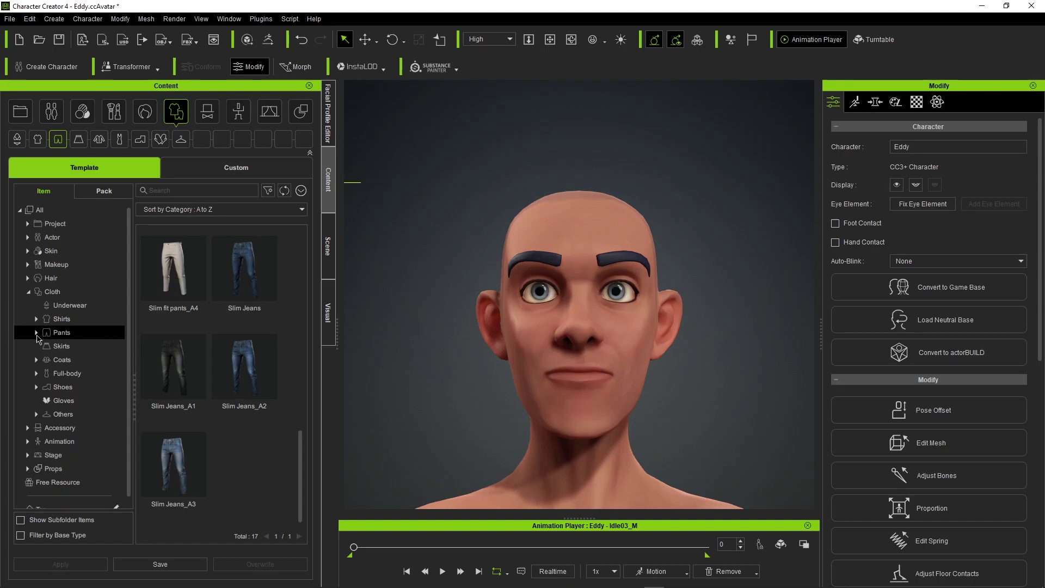
pyautogui.click(58, 292)
pyautogui.click(62, 309)
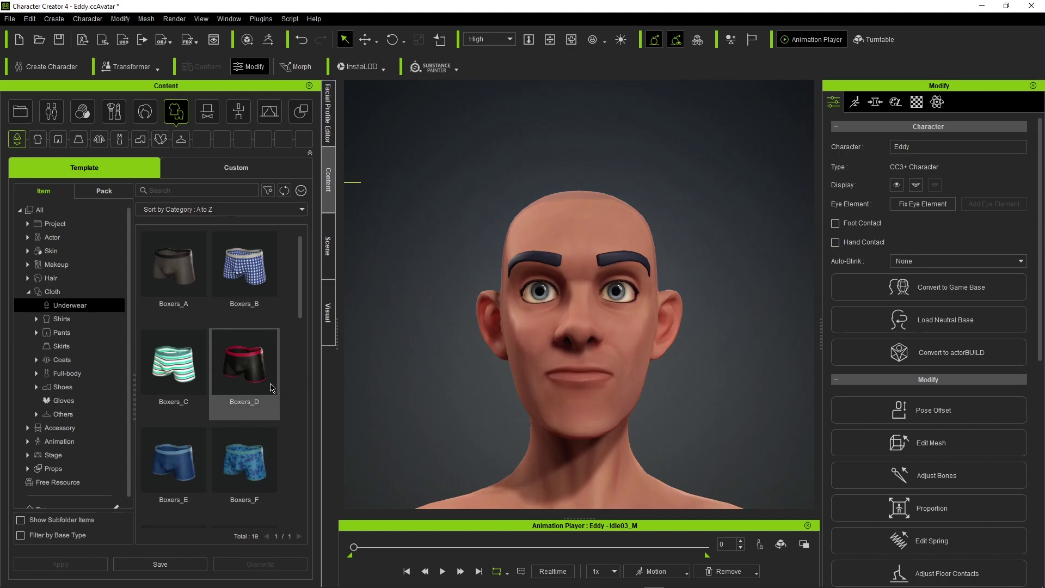
pyautogui.scroll(-1, 248, 381)
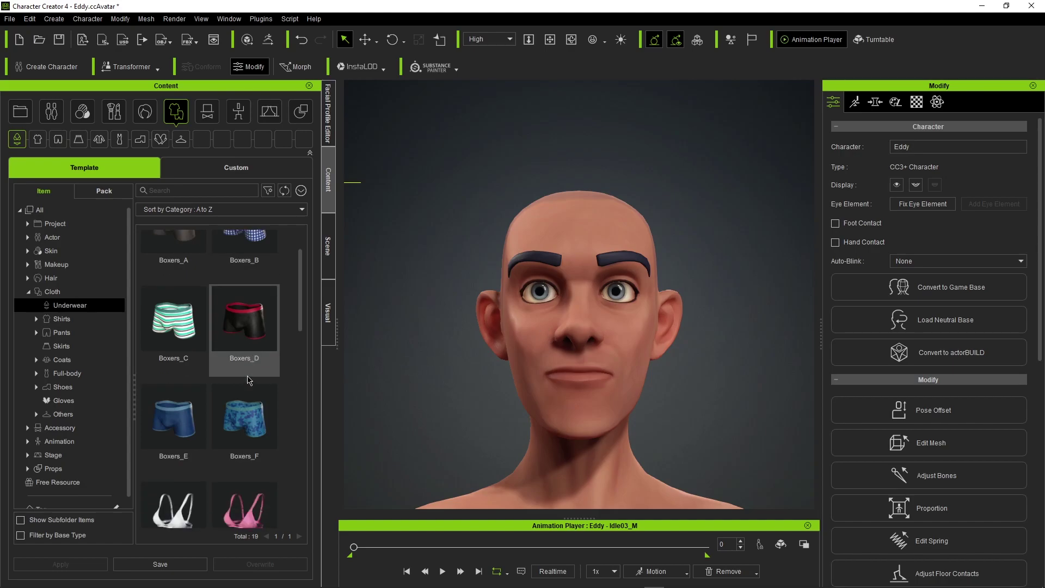
pyautogui.scroll(1, 248, 381)
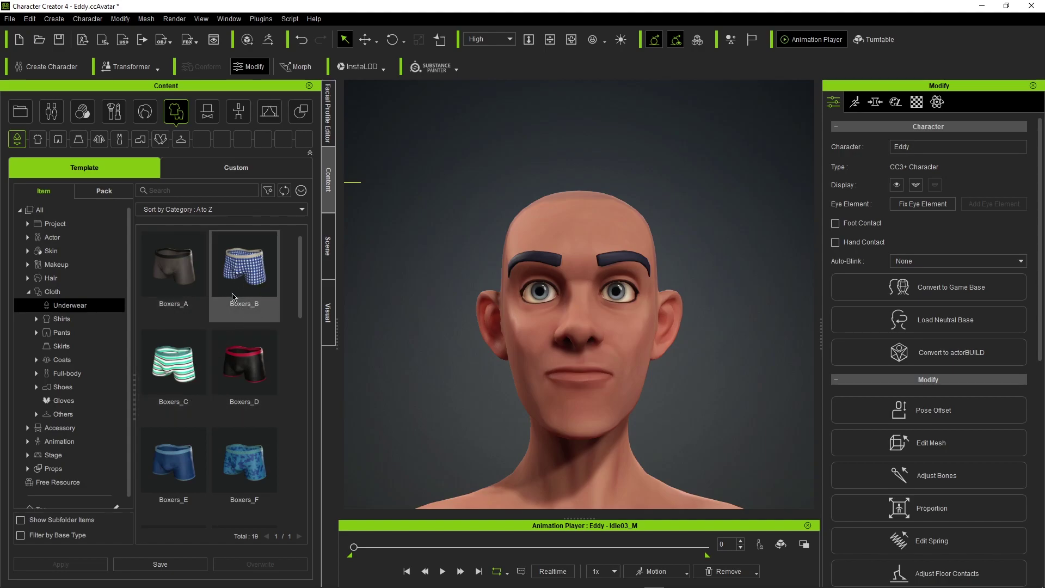
pyautogui.doubleClick(173, 365)
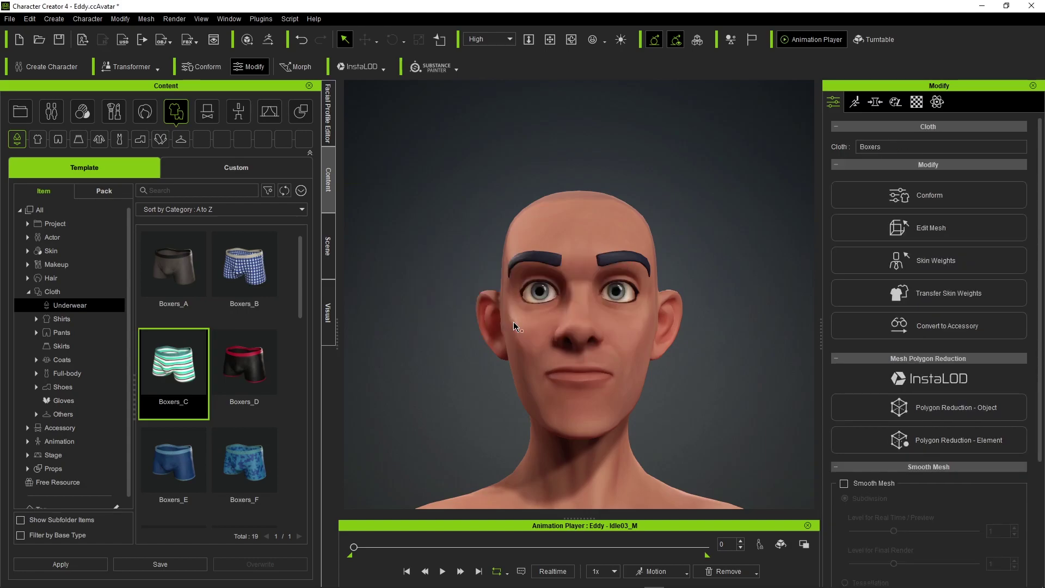
pyautogui.press('f')
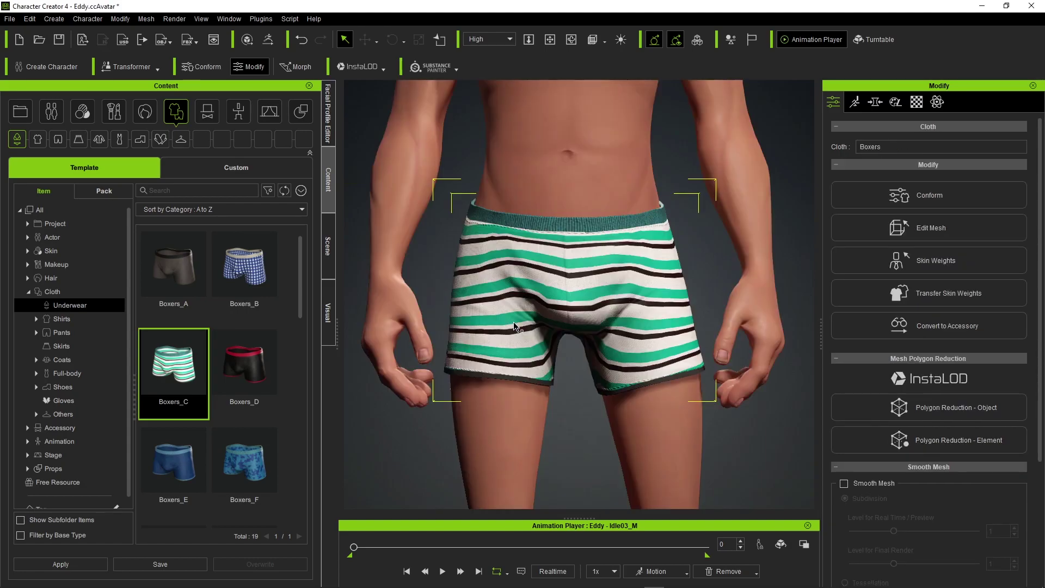
pyautogui.click(514, 325)
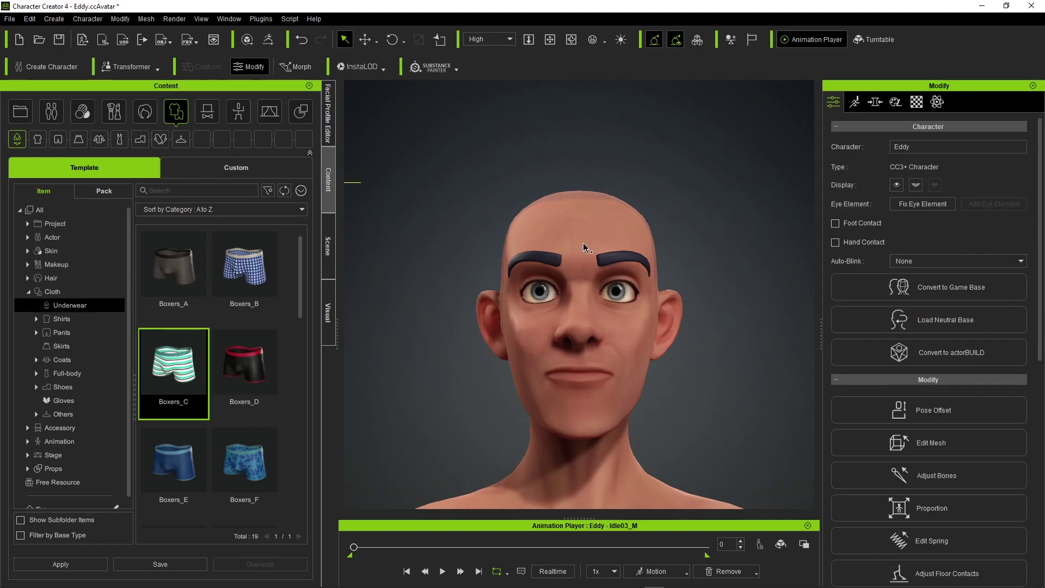
pyautogui.press('f')
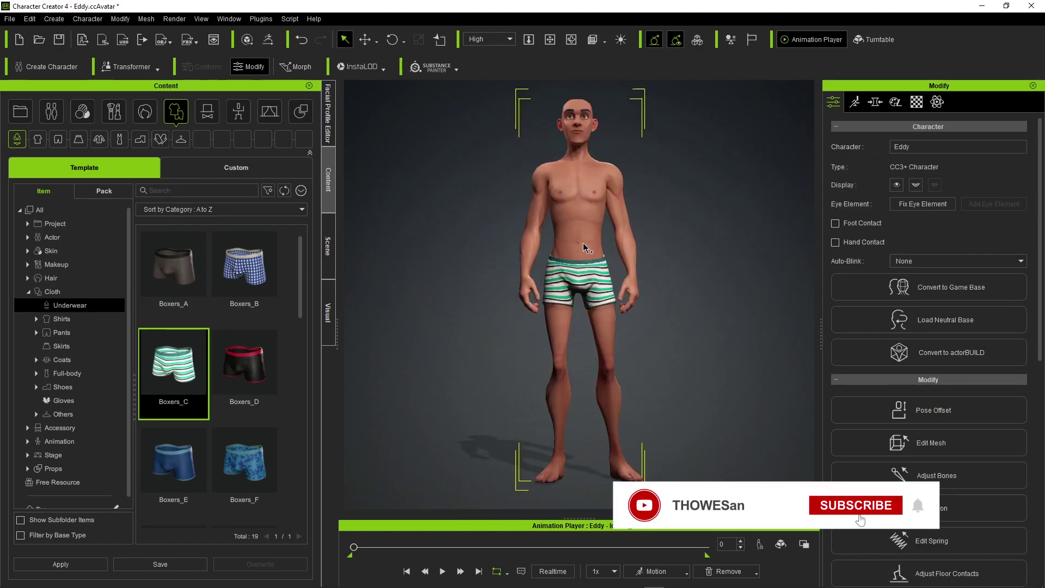
pyautogui.press('f')
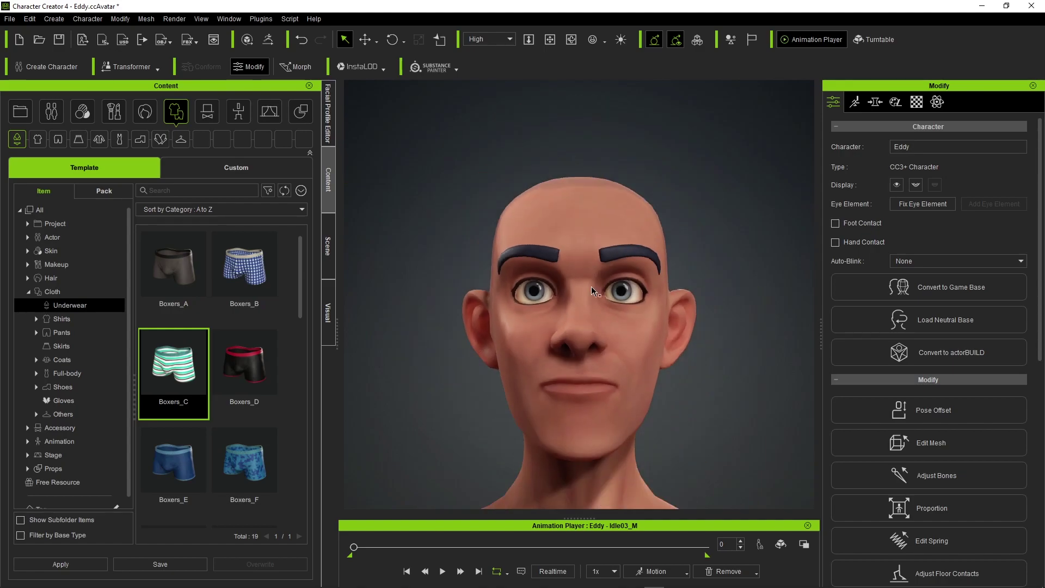
# Open the Morph sliders in the Modify panel.
pyautogui.click(875, 102)
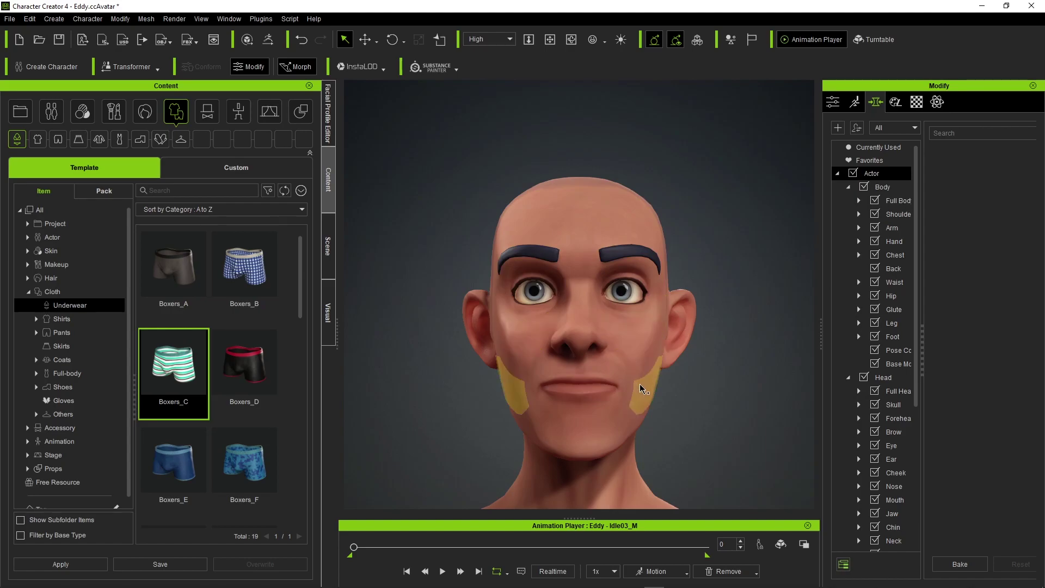
# Make Eddy's lips fuller using Lip Thin A and bake the change.
pyautogui.click(609, 388)
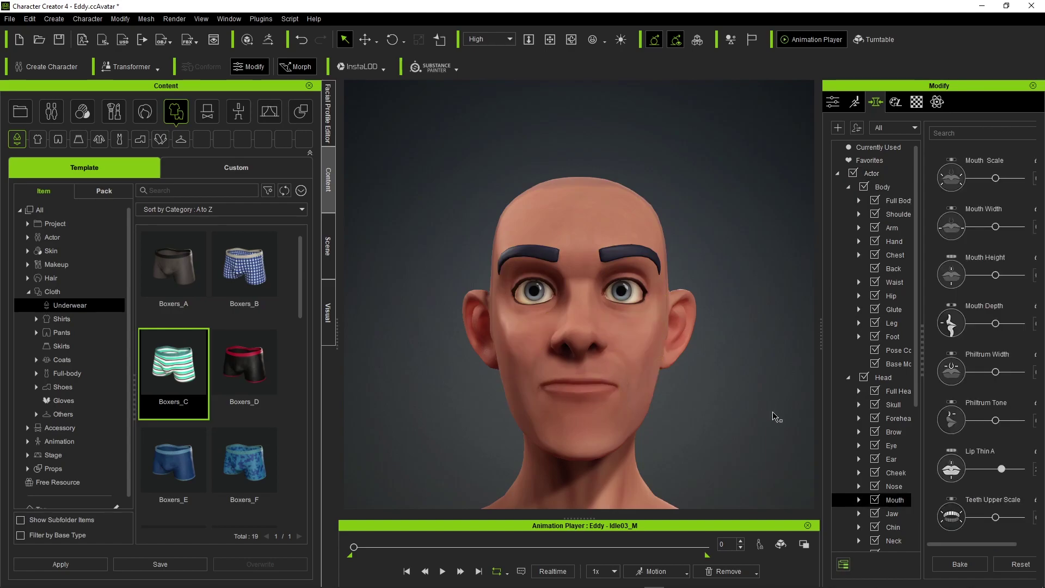
pyautogui.click(1001, 468)
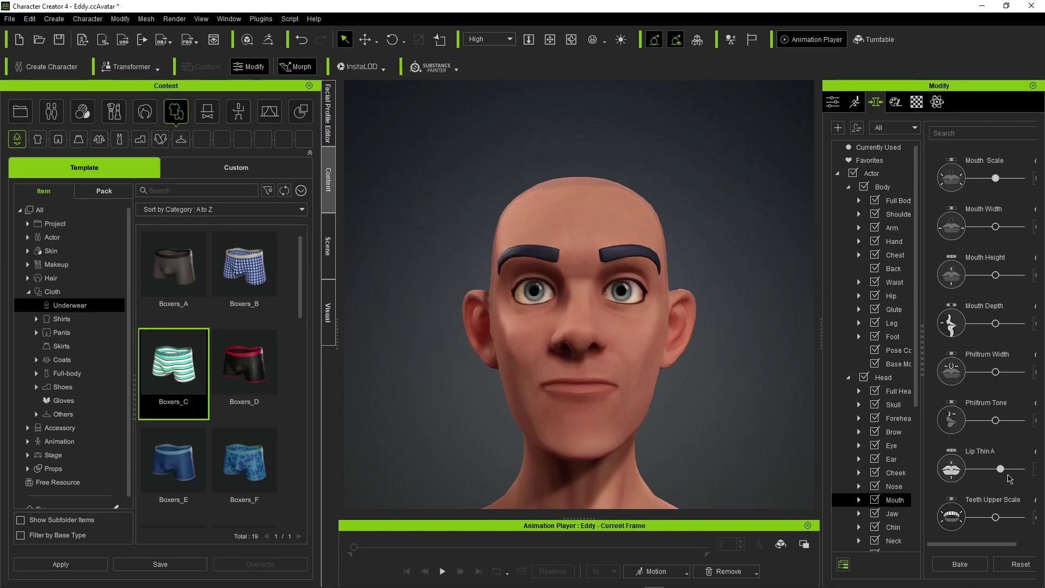
pyautogui.moveTo(997, 472); pyautogui.dragTo(923, 484)
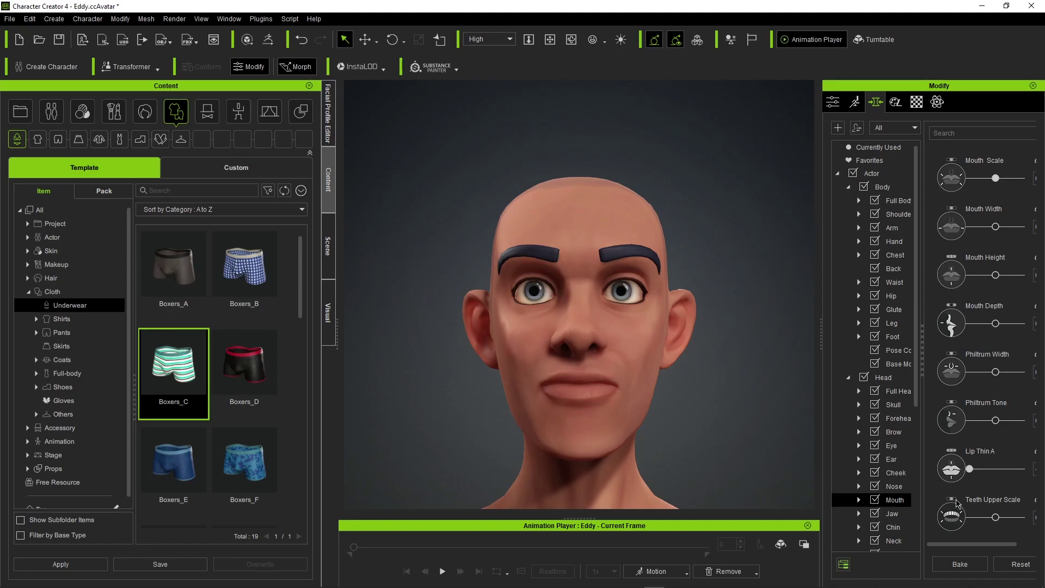
pyautogui.click(961, 567)
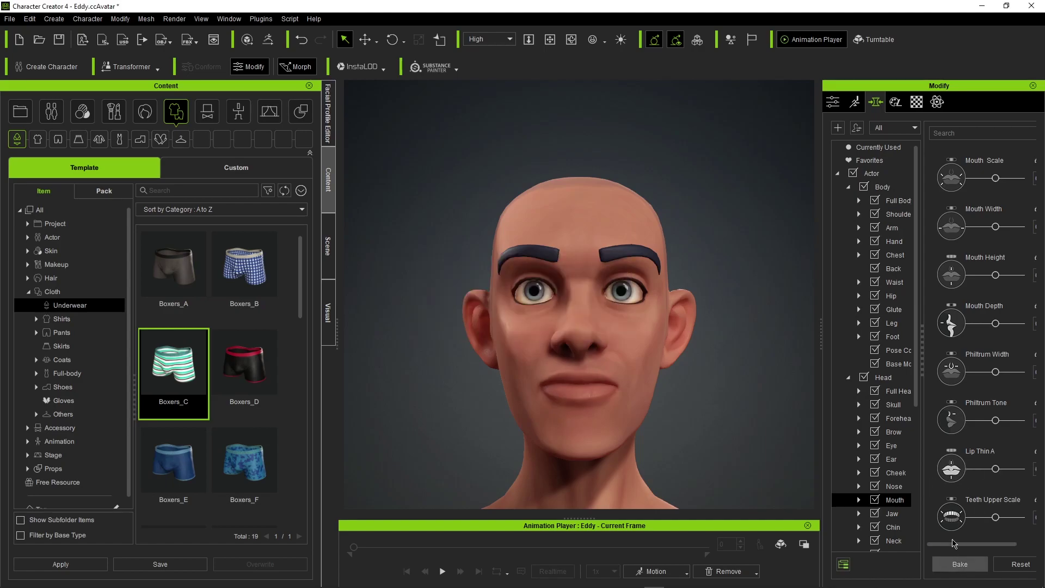
pyautogui.moveTo(999, 471); pyautogui.dragTo(984, 473)
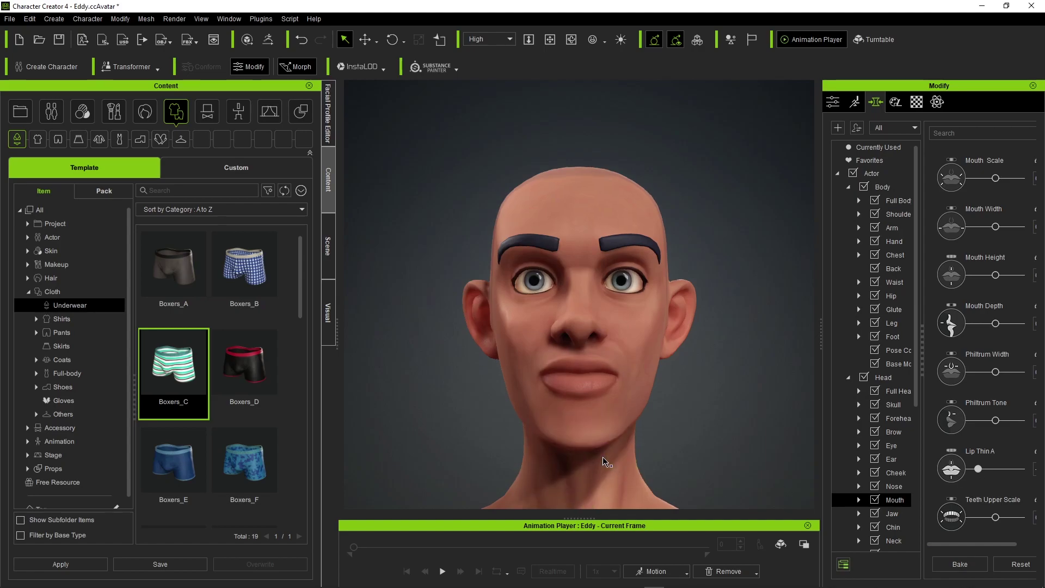
pyautogui.click(634, 427)
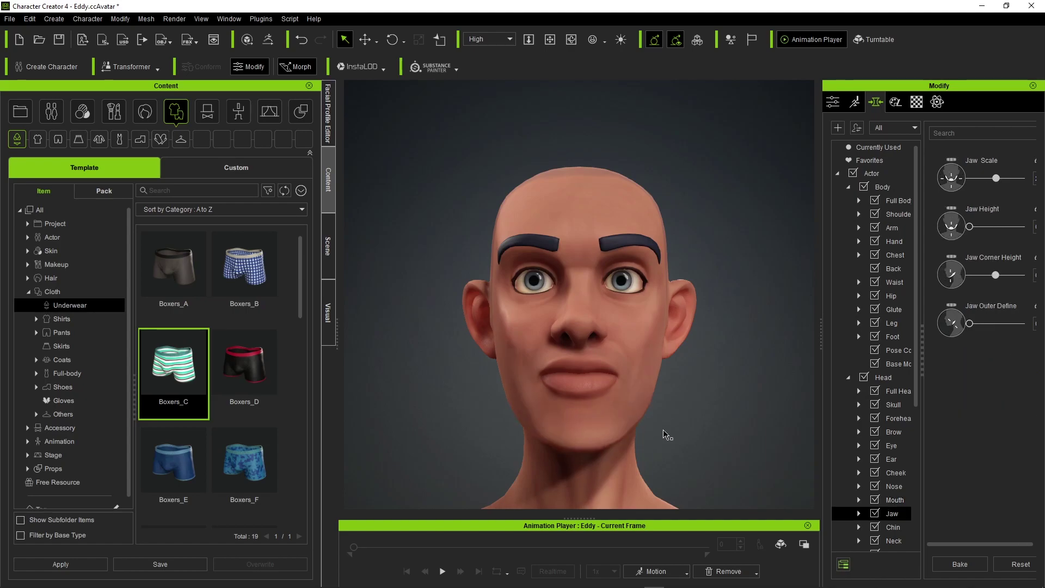
pyautogui.click(962, 564)
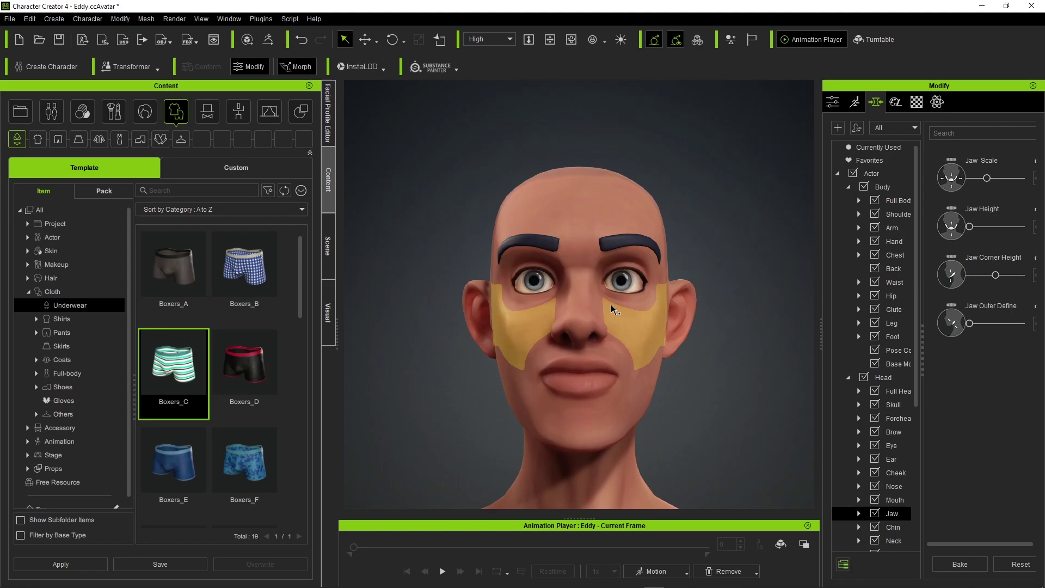
# Raise, hollow and enlarge Eddy's cheekbones, then bake the cheek morphs.
pyautogui.click(625, 312)
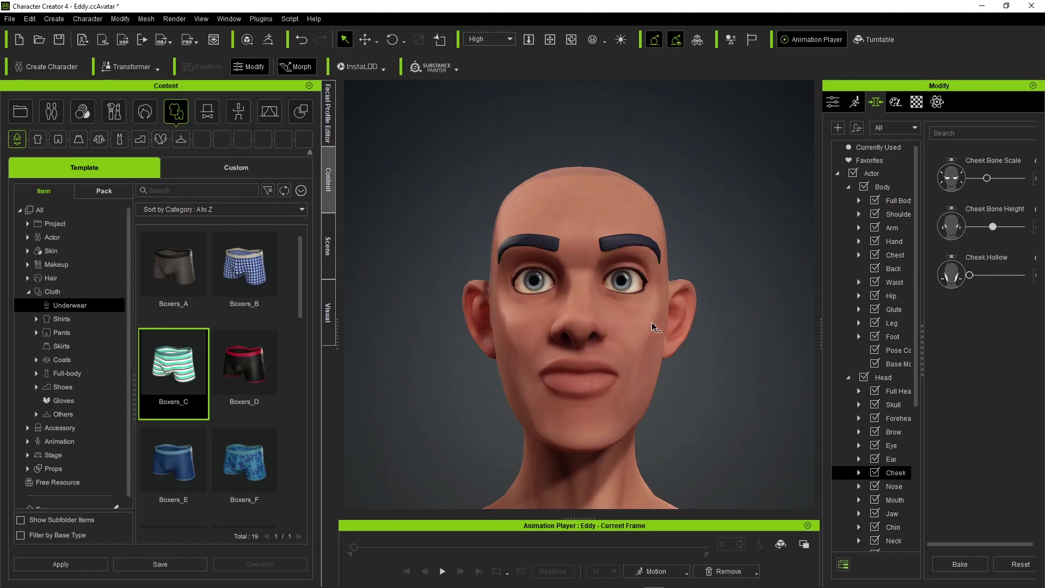
pyautogui.moveTo(632, 322); pyautogui.dragTo(709, 354)
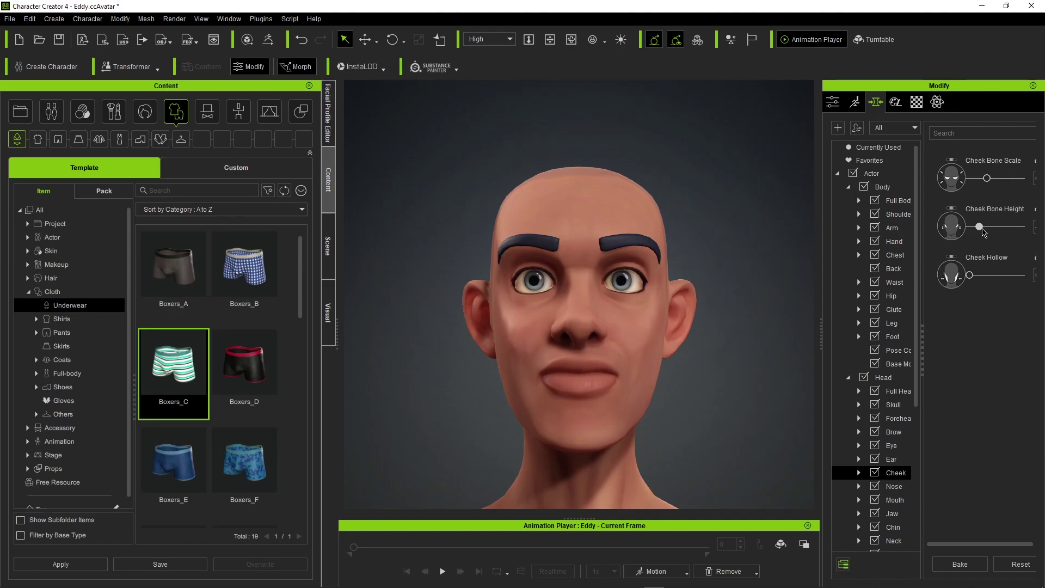
pyautogui.moveTo(999, 234); pyautogui.dragTo(1007, 242)
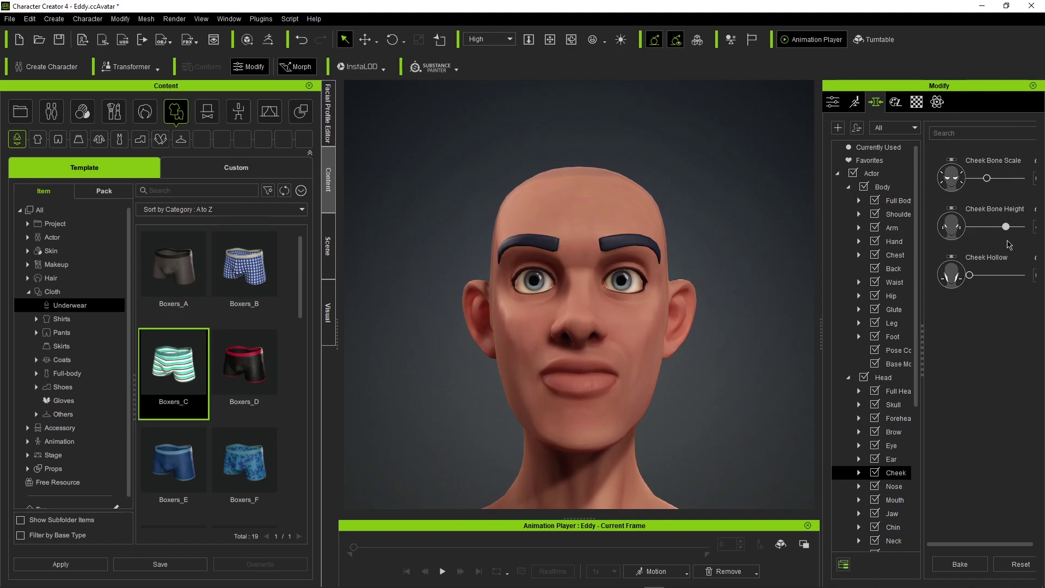
pyautogui.moveTo(980, 282); pyautogui.dragTo(996, 287)
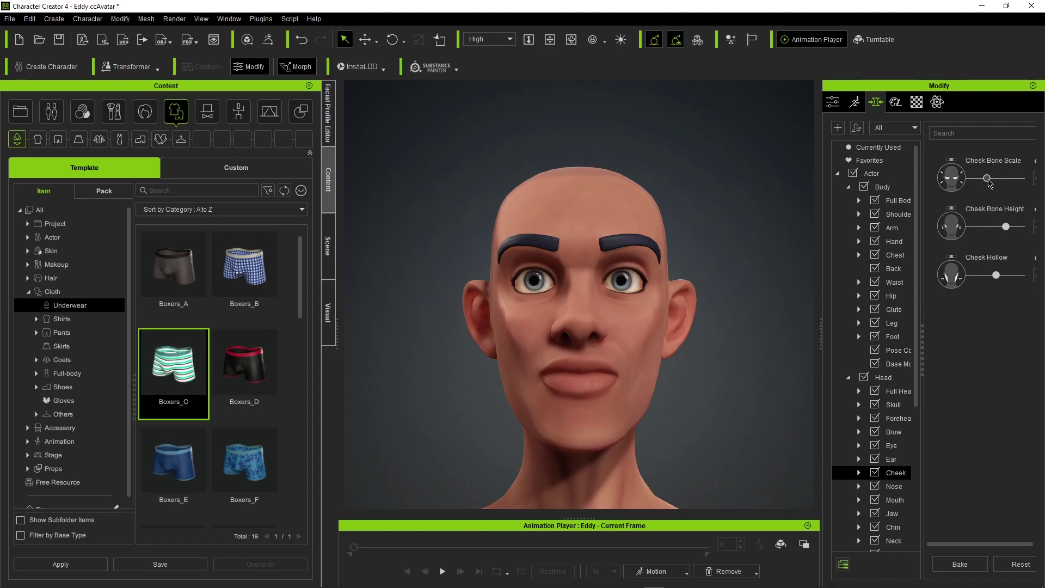
pyautogui.moveTo(988, 179); pyautogui.dragTo(998, 178)
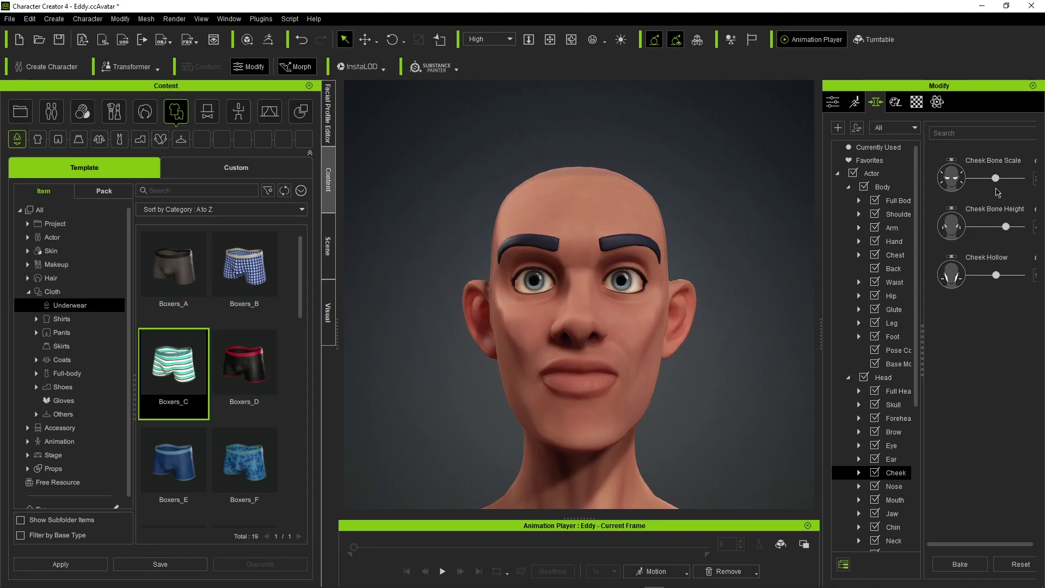
pyautogui.click(971, 566)
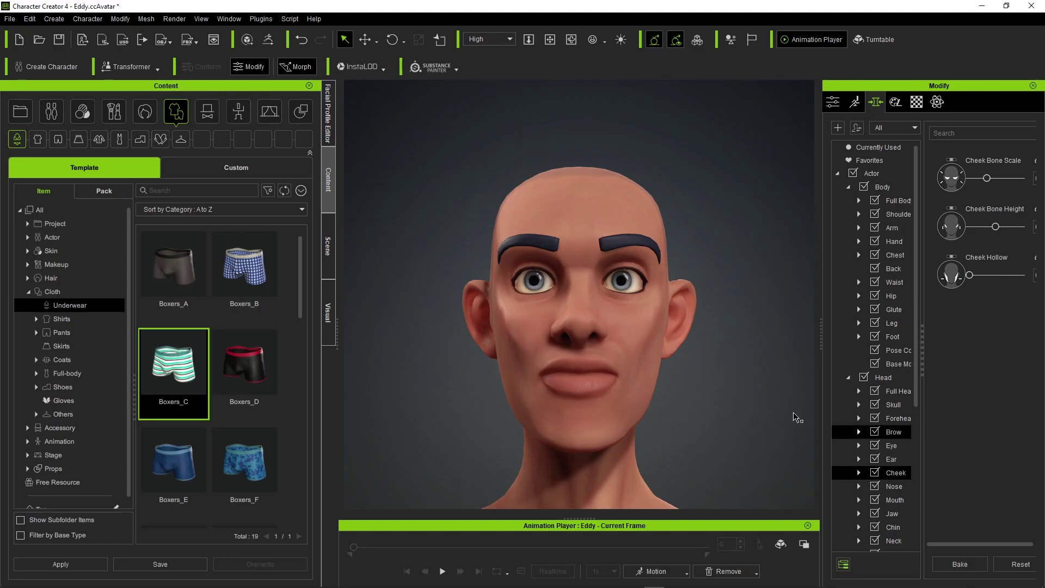
pyautogui.click(637, 292)
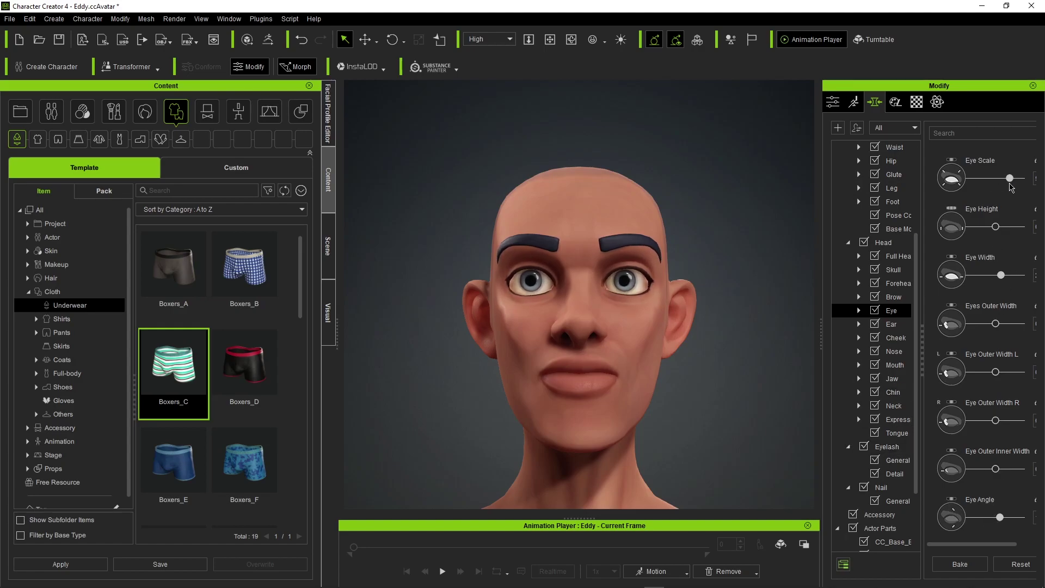
# Shrink Eddy's ears and tuck them closer to the head.
pyautogui.click(738, 267)
pyautogui.click(737, 305)
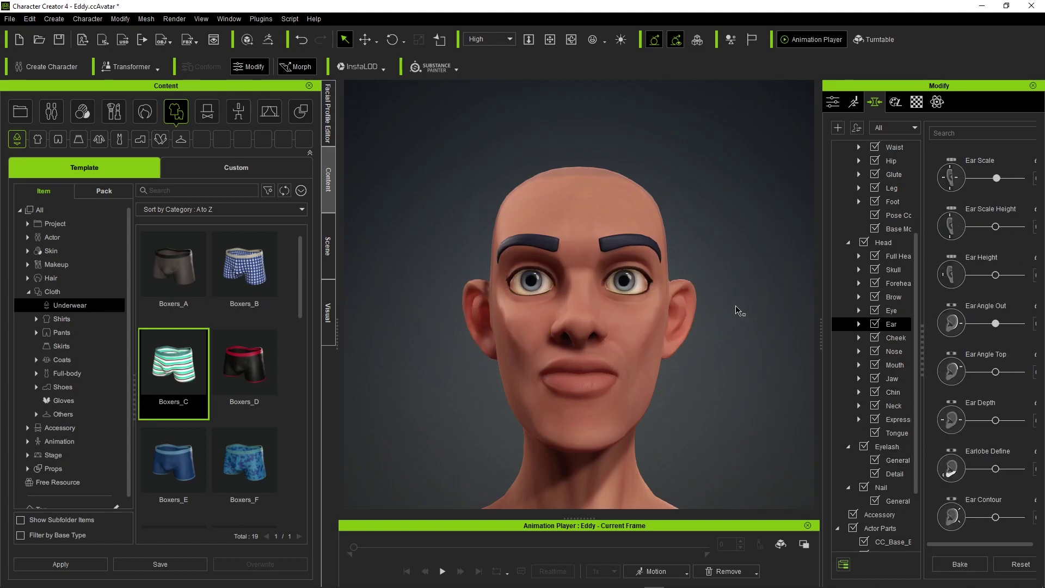
pyautogui.moveTo(996, 323); pyautogui.dragTo(987, 324)
pyautogui.moveTo(999, 182); pyautogui.dragTo(988, 182)
pyautogui.scroll(-4, 625, 427)
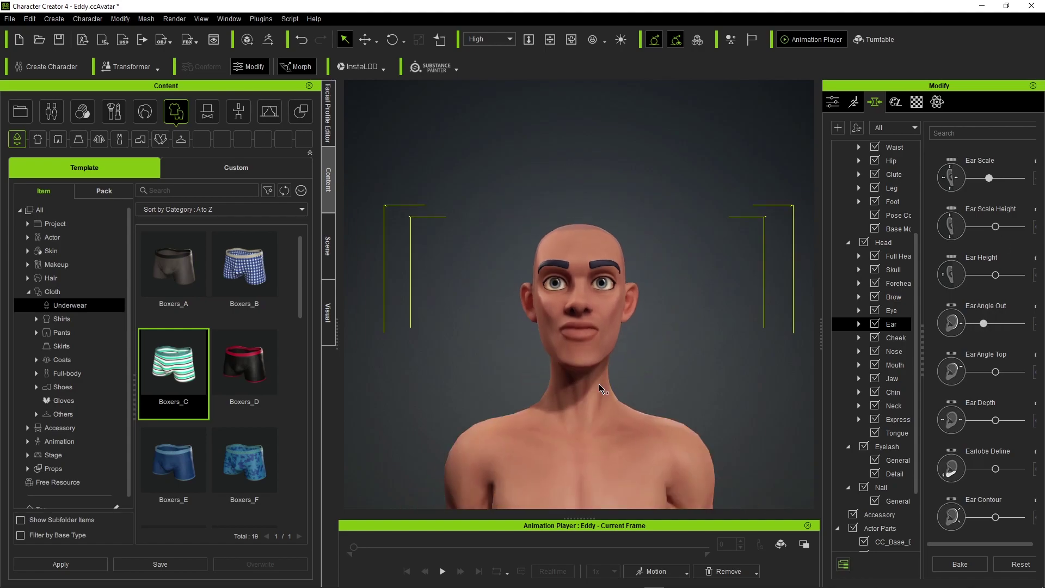
pyautogui.scroll(6, 595, 187)
pyautogui.moveTo(595, 187); pyautogui.dragTo(642, 212, button='right')
pyautogui.scroll(5, 642, 212)
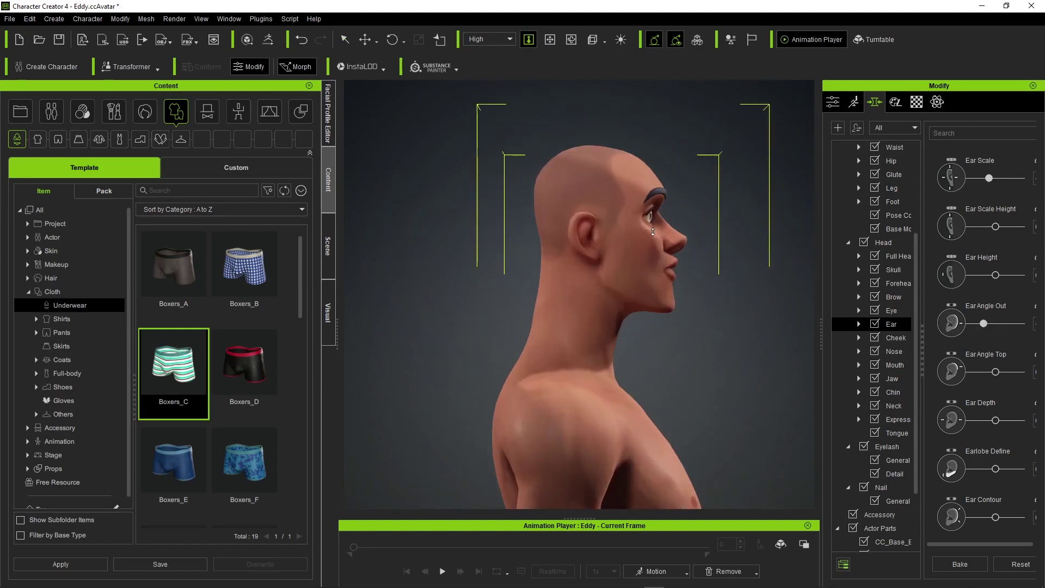
# Raise and widen Eddy's nose.
pyautogui.click(653, 220)
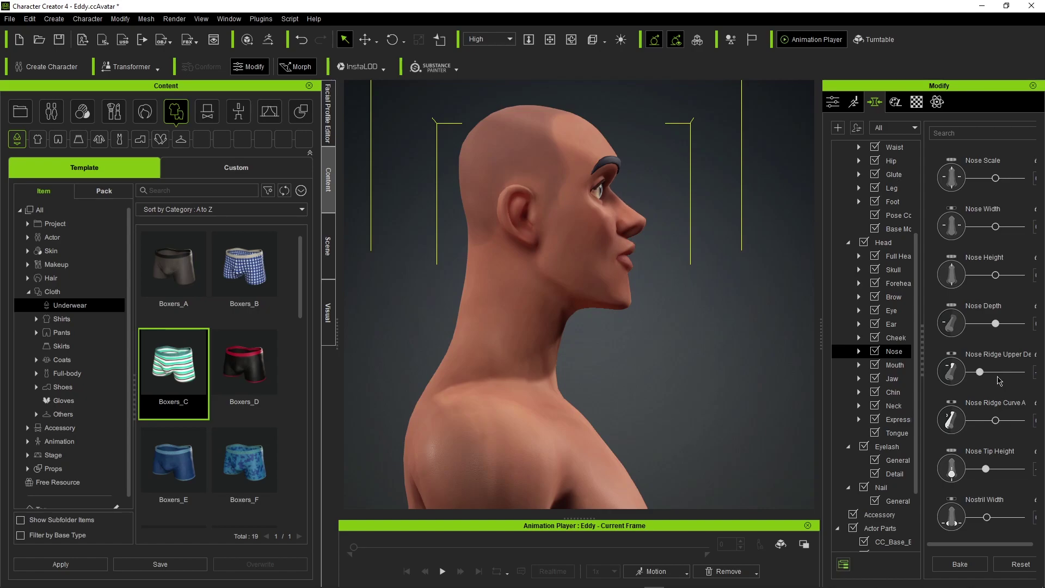
pyautogui.hotkey('ctrl', 'z')
pyautogui.hotkey('ctrl', 'z')
pyautogui.hotkey('ctrl', 'z')
pyautogui.moveTo(997, 277); pyautogui.dragTo(1003, 277)
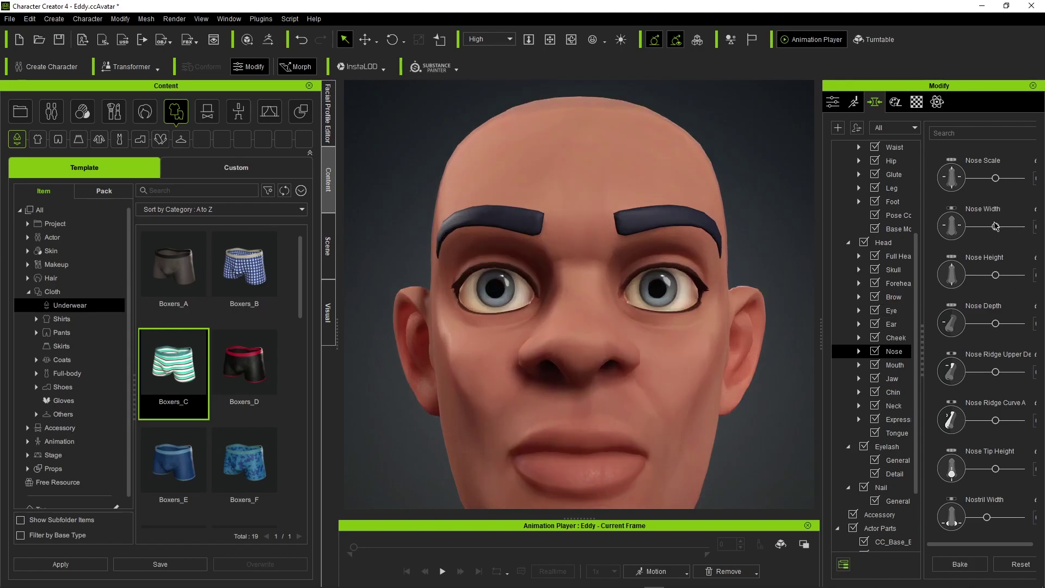
pyautogui.click(726, 442)
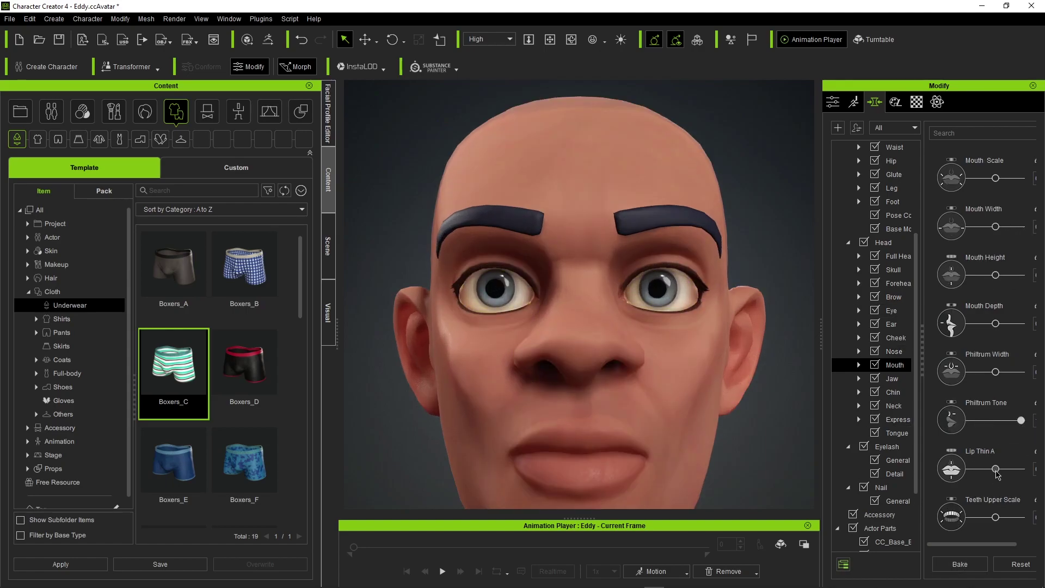
pyautogui.click(577, 354)
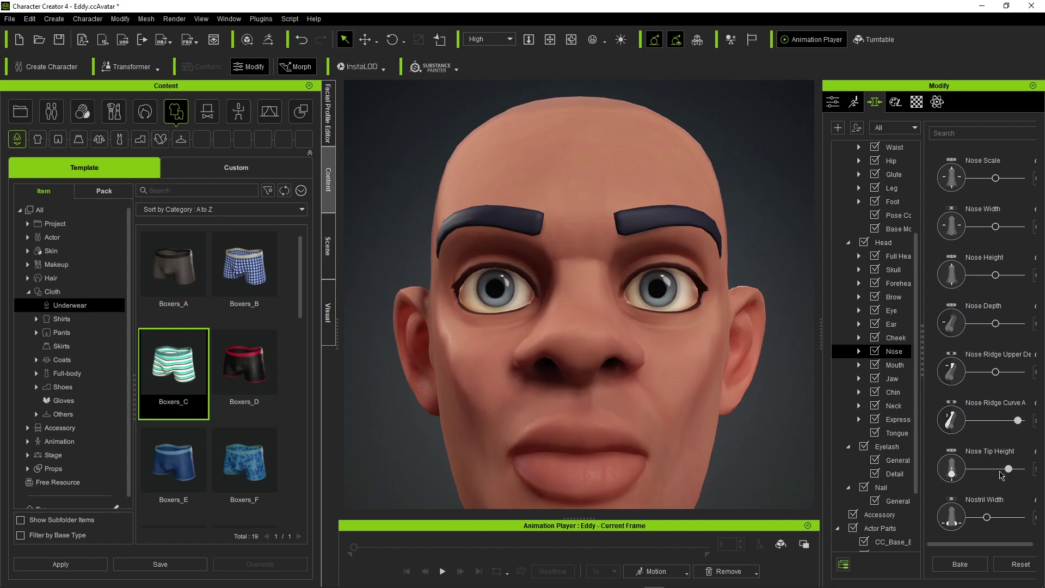
pyautogui.scroll(-3, 577, 294)
# Make Eddy's jaw narrower and taller.
pyautogui.click(582, 469)
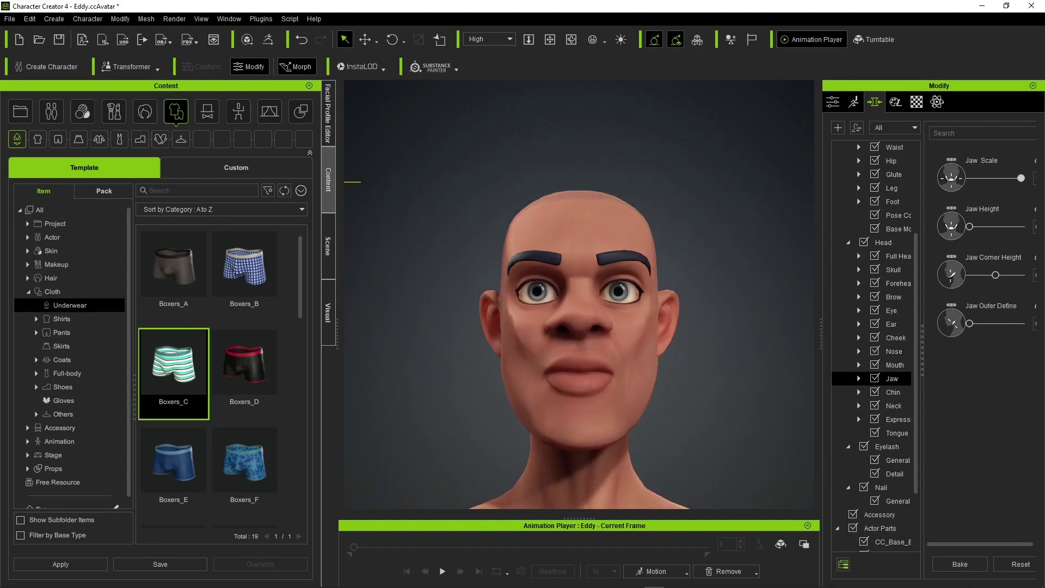
pyautogui.moveTo(1021, 178); pyautogui.dragTo(978, 178)
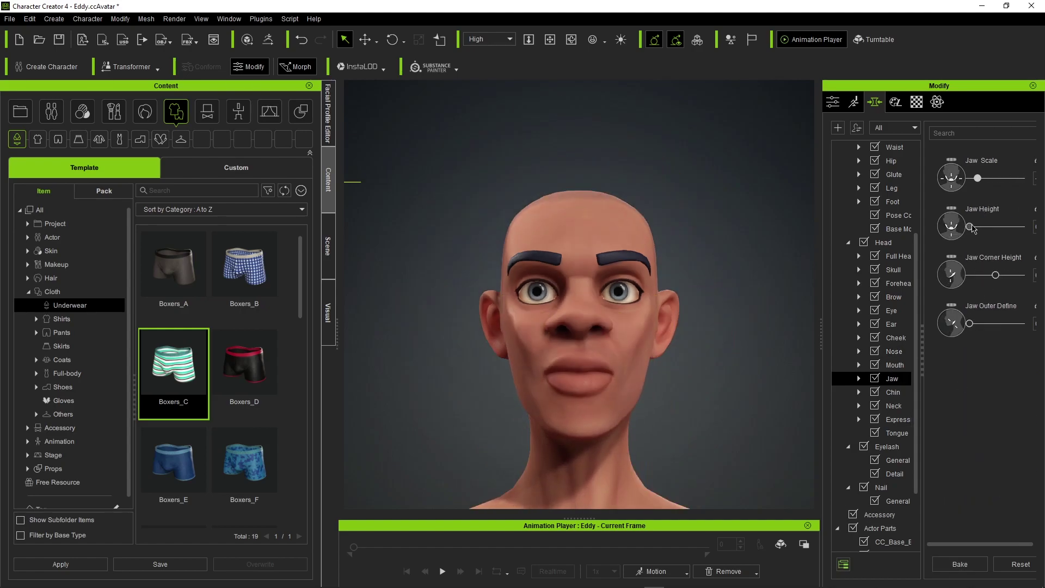
pyautogui.moveTo(970, 226); pyautogui.dragTo(1000, 227)
pyautogui.moveTo(773, 338); pyautogui.dragTo(730, 364, button='right')
# Slim Eddy's lower thighs and lower legs.
pyautogui.press('f')
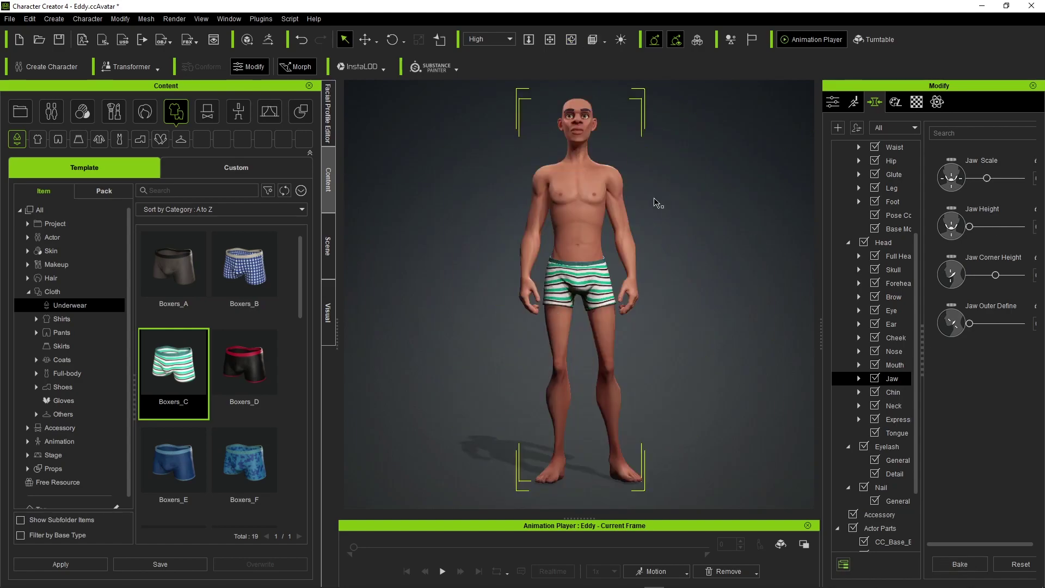
pyautogui.click(608, 433)
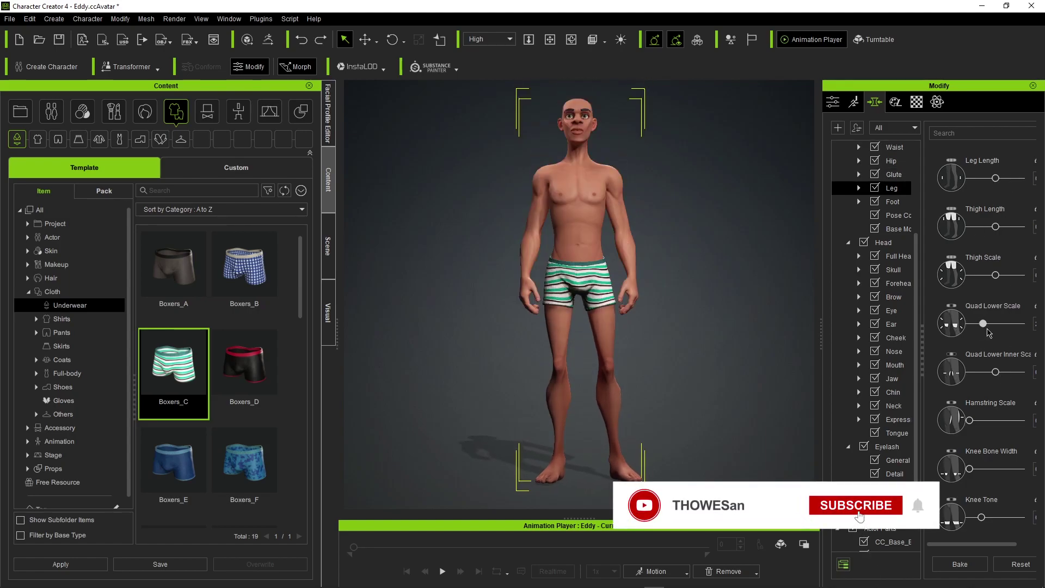
pyautogui.moveTo(987, 329); pyautogui.dragTo(974, 329)
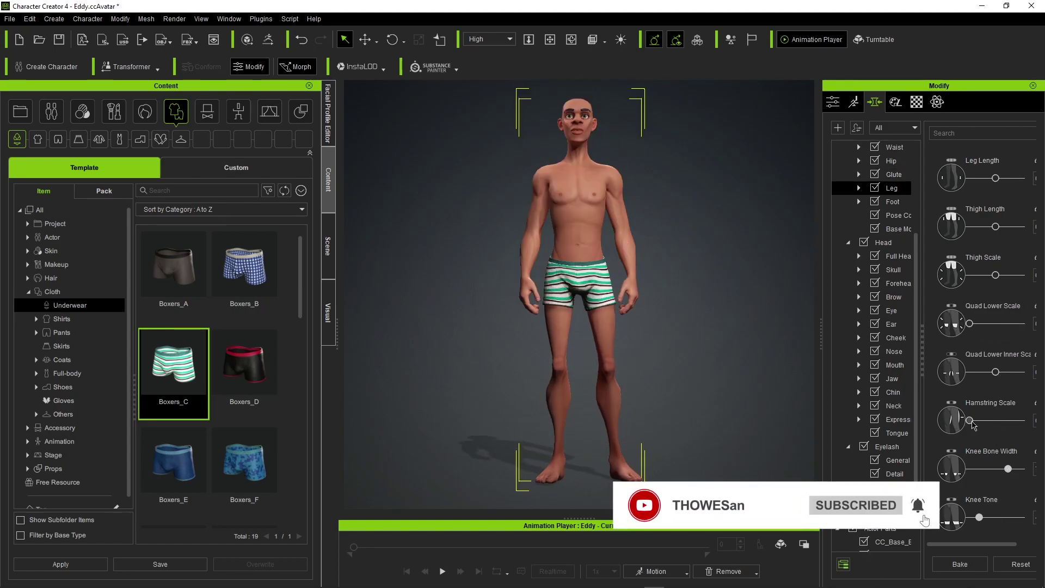
pyautogui.scroll(-2, 975, 425)
pyautogui.moveTo(996, 505); pyautogui.dragTo(989, 502)
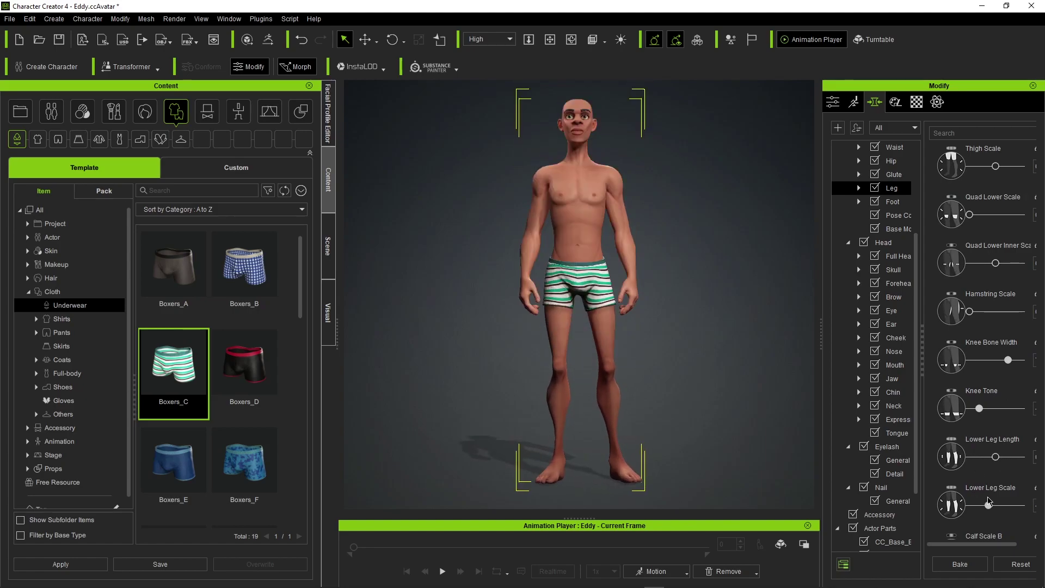
pyautogui.click(571, 39)
pyautogui.moveTo(479, 394); pyautogui.dragTo(381, 395)
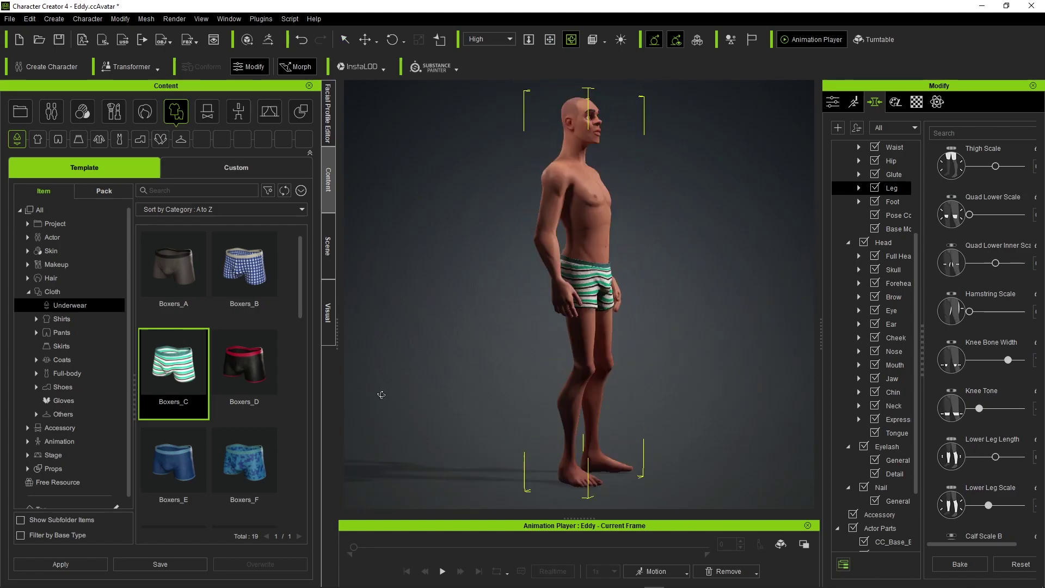
# Put Canvas Shoes_A4 on Eddy and enlarge his feet slightly.
pyautogui.click(62, 386)
pyautogui.doubleClick(243, 469)
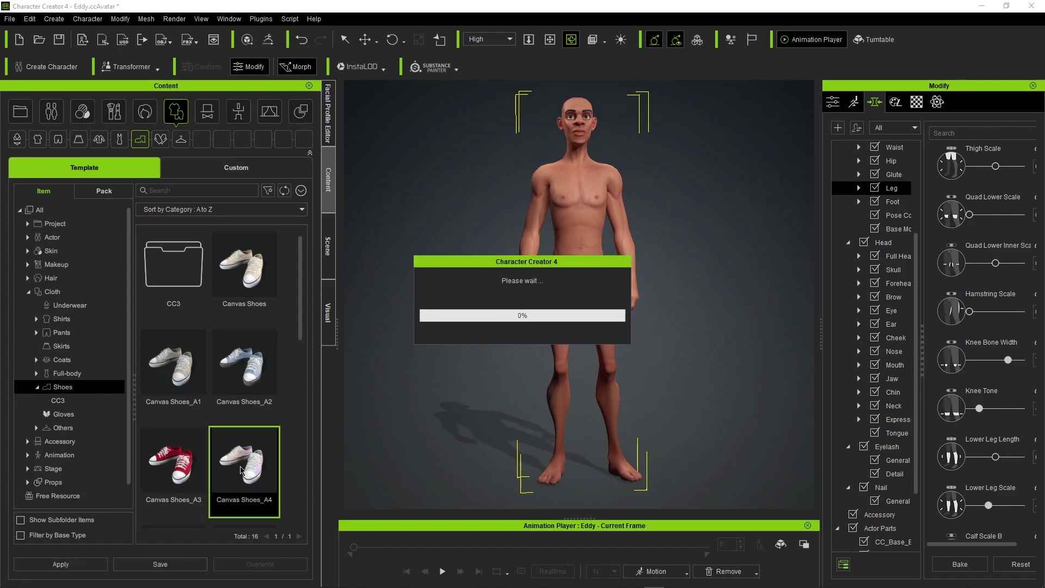
pyautogui.moveTo(463, 245); pyautogui.dragTo(548, 240)
pyautogui.scroll(5, 549, 240)
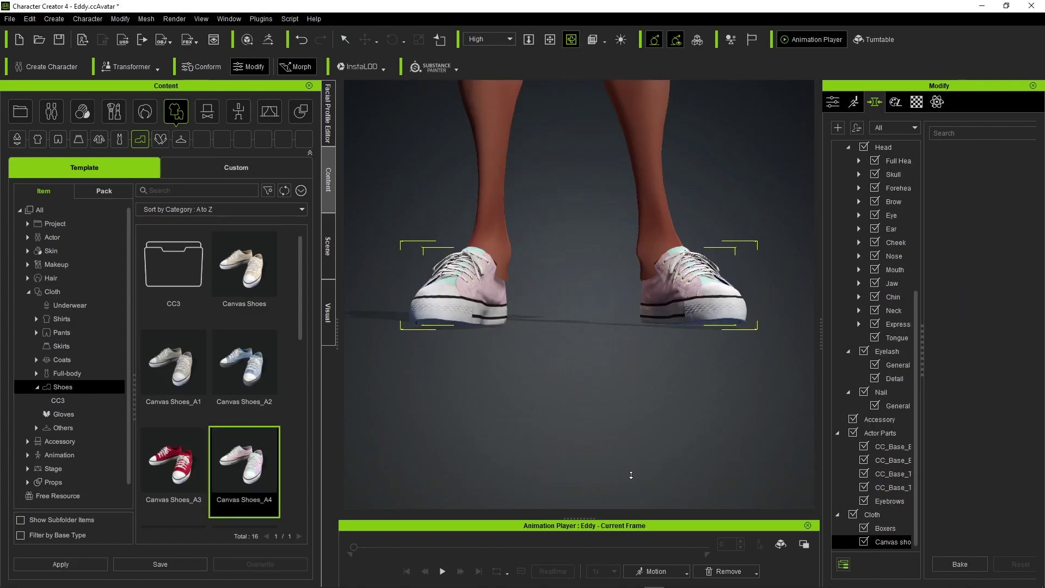
pyautogui.click(548, 240)
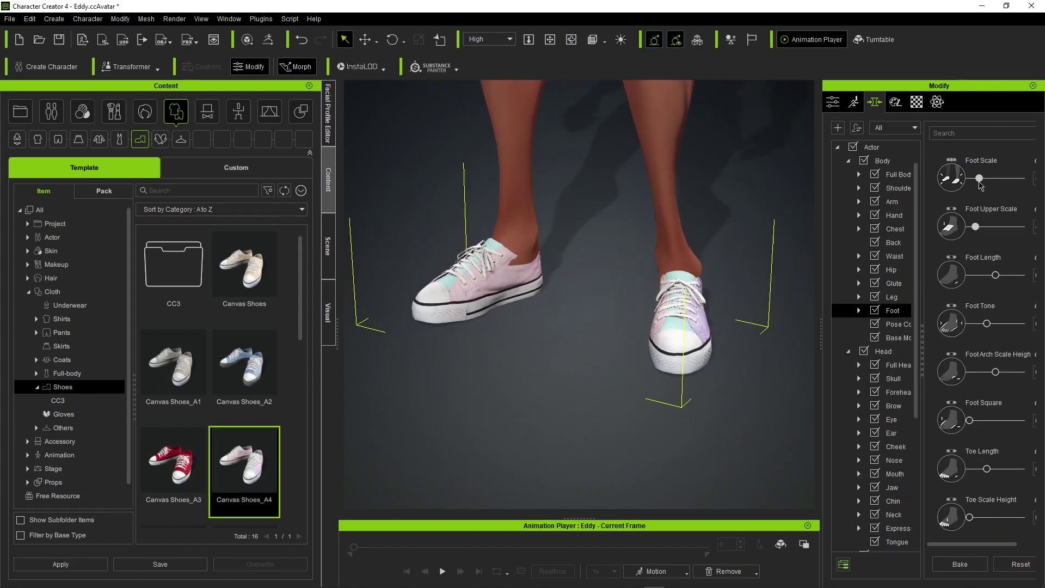
pyautogui.moveTo(981, 185); pyautogui.dragTo(984, 184)
# Delete the Canvas shoes and slim the upper part of Eddy's foot.
pyautogui.click(328, 245)
pyautogui.click(65, 163)
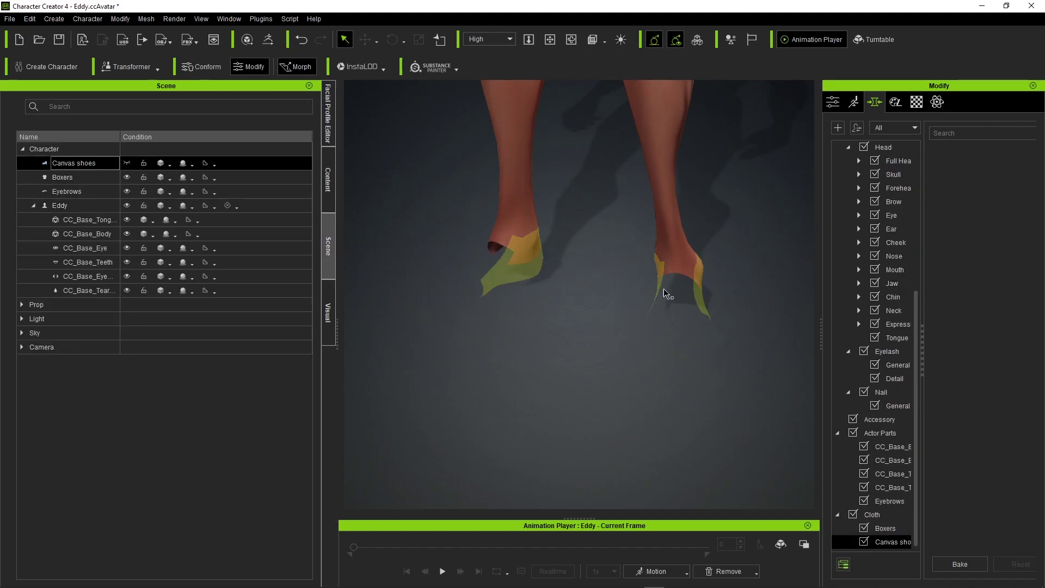
pyautogui.press('Delete')
pyautogui.click(670, 240)
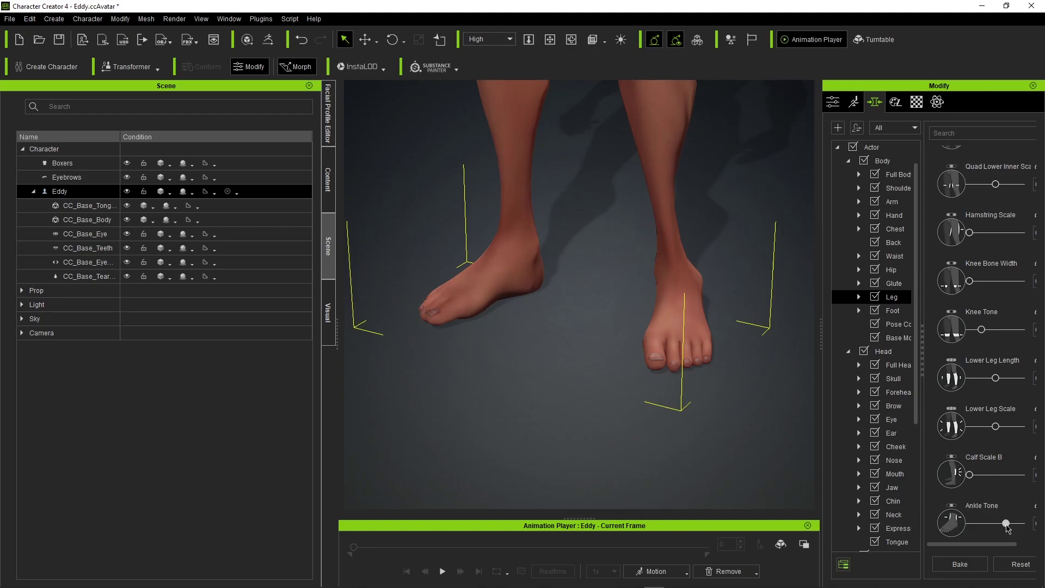
pyautogui.click(693, 287)
pyautogui.click(691, 287)
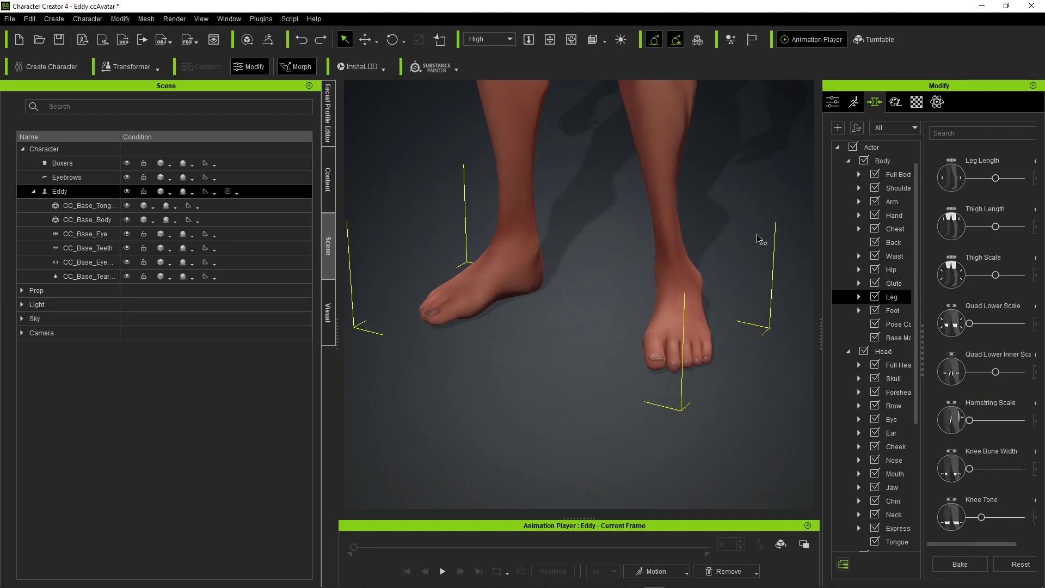
pyautogui.click(693, 310)
pyautogui.moveTo(693, 305); pyautogui.dragTo(703, 296)
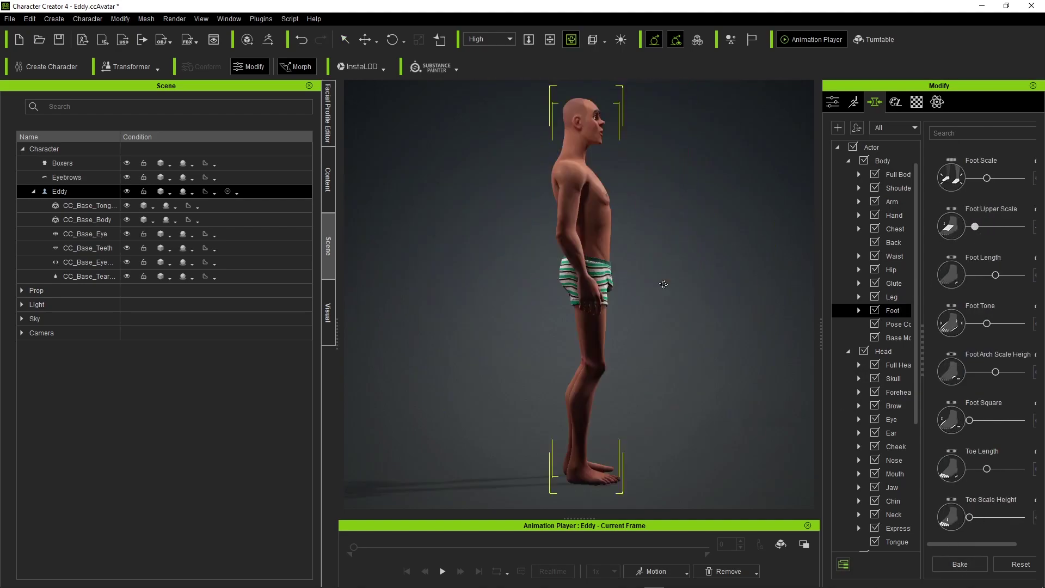
# Save the project as Lugunvu_2.ccProject.
pyautogui.hotkey('ctrl', 's')
pyautogui.write('Lugunvu_2')
pyautogui.press('Return')
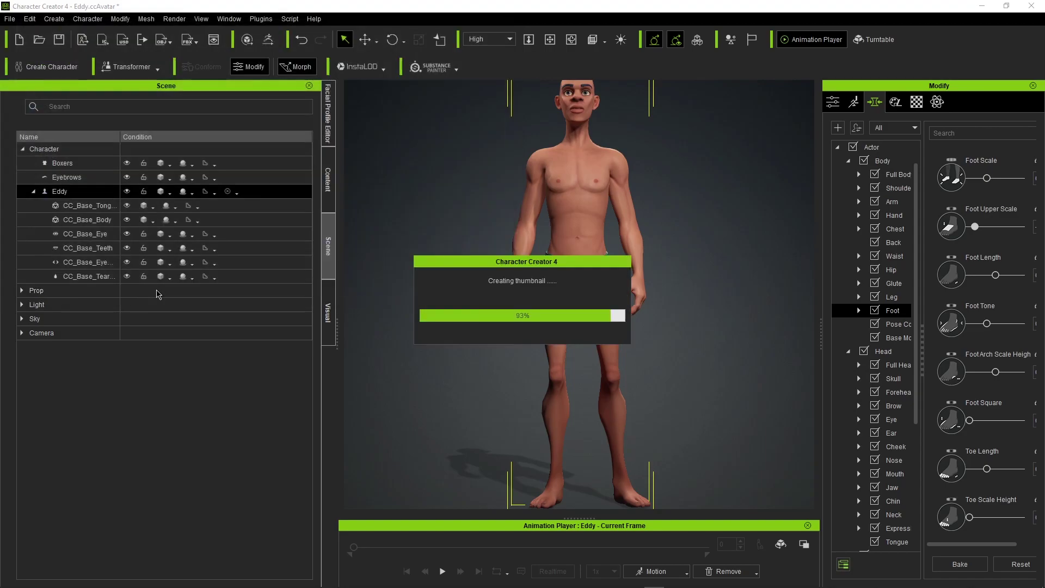
# Try High Heels_A1 and Boots_C on Eddy, undoing each.
pyautogui.click(328, 180)
pyautogui.scroll(-4, 234, 381)
pyautogui.scroll(2, 240, 370)
pyautogui.doubleClick(245, 351)
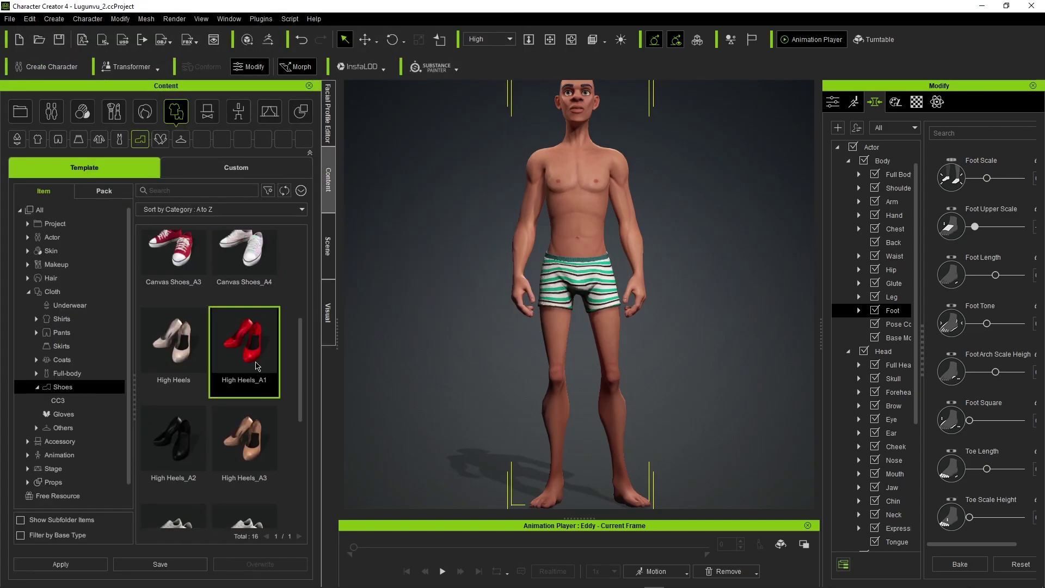
pyautogui.hotkey('ctrl', 'z')
pyautogui.scroll(-2, 256, 413)
pyautogui.click(57, 401)
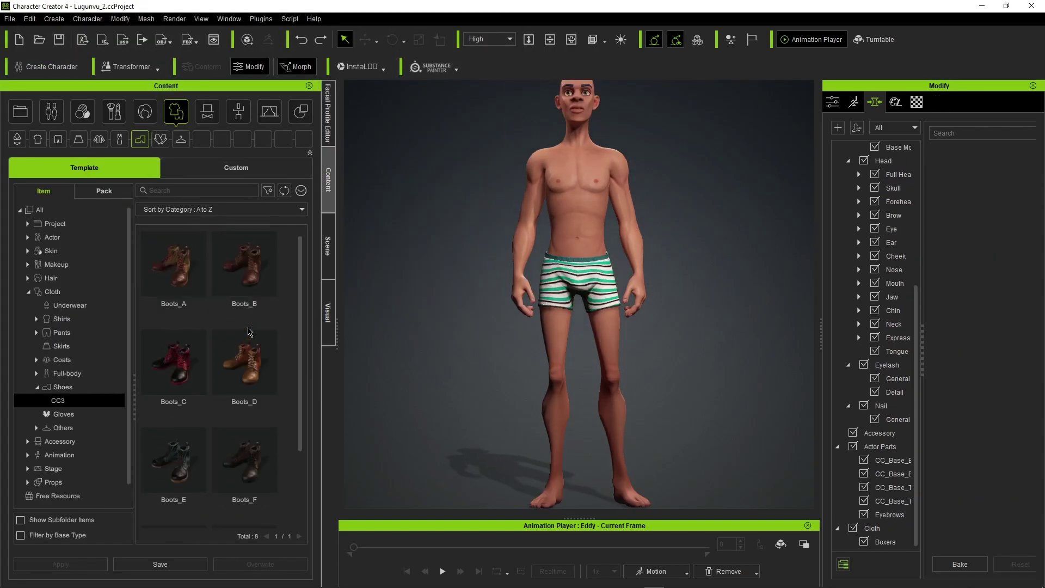
pyautogui.doubleClick(173, 374)
pyautogui.hotkey('ctrl', 'z')
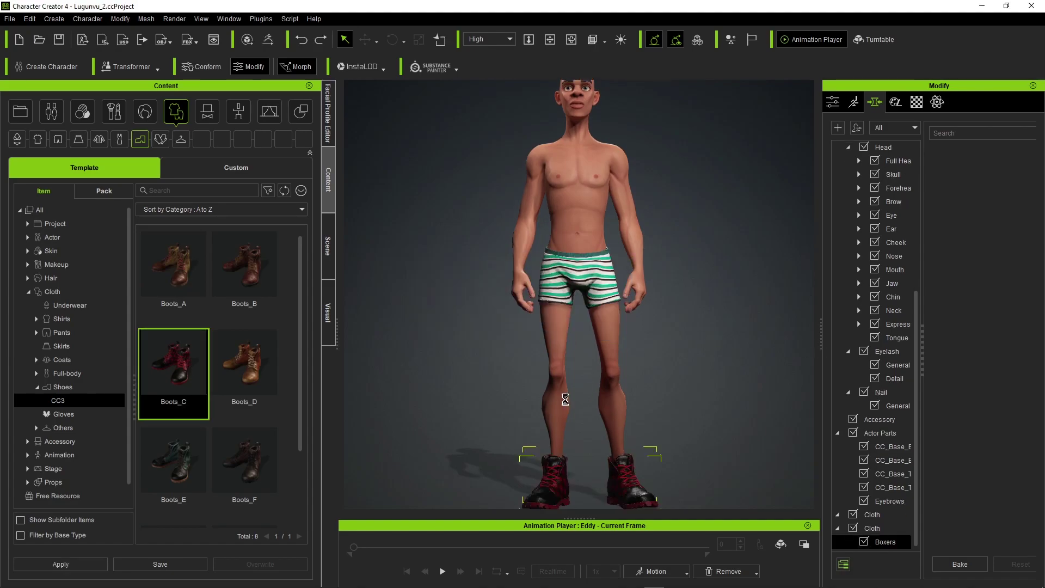
# Put the brown Boots_A on Eddy and inspect them up close.
pyautogui.scroll(-3, 264, 376)
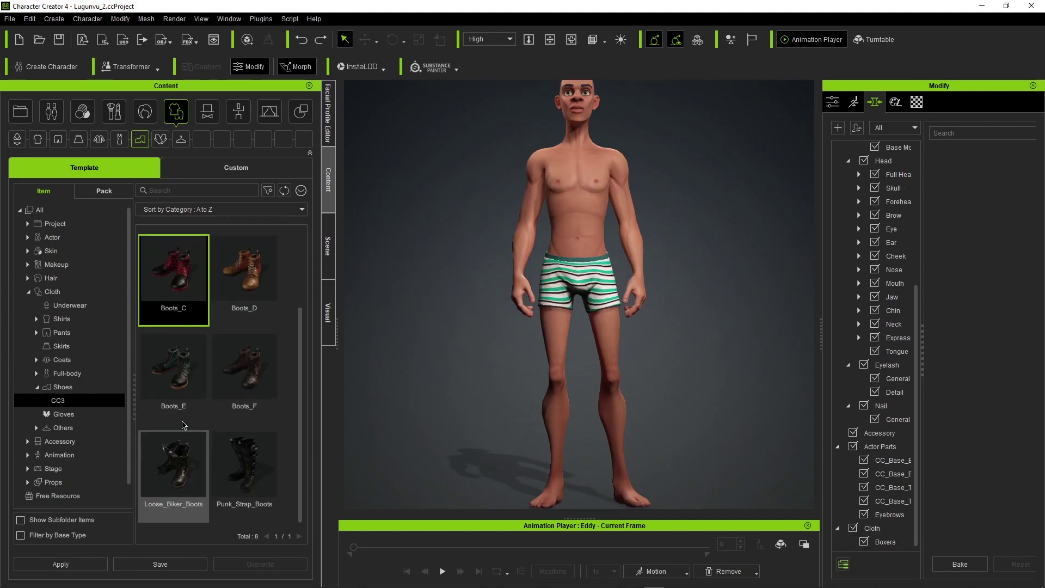
pyautogui.scroll(2, 179, 414)
pyautogui.doubleClick(187, 292)
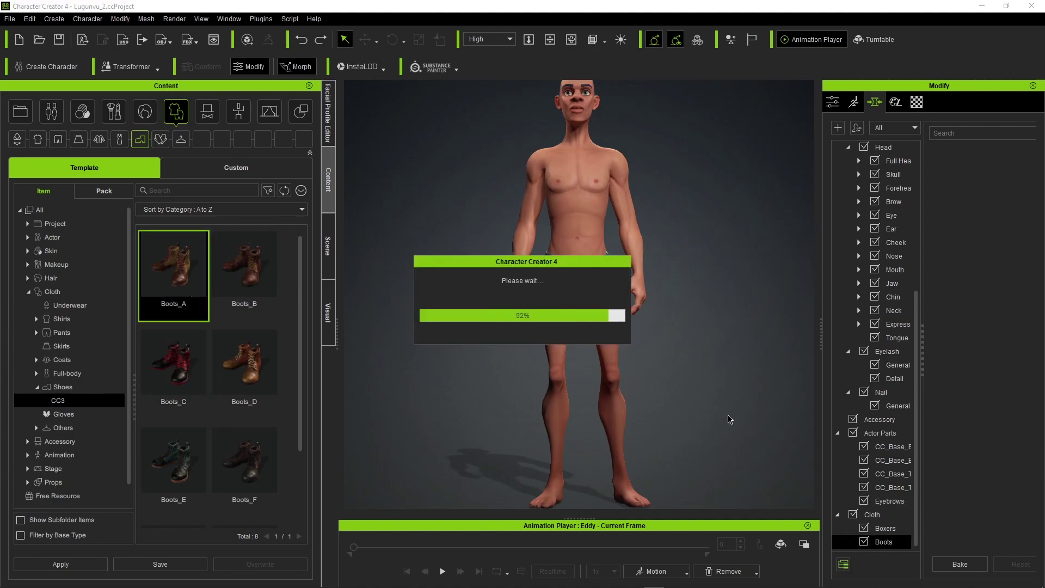
pyautogui.moveTo(691, 447); pyautogui.dragTo(632, 470, button='right')
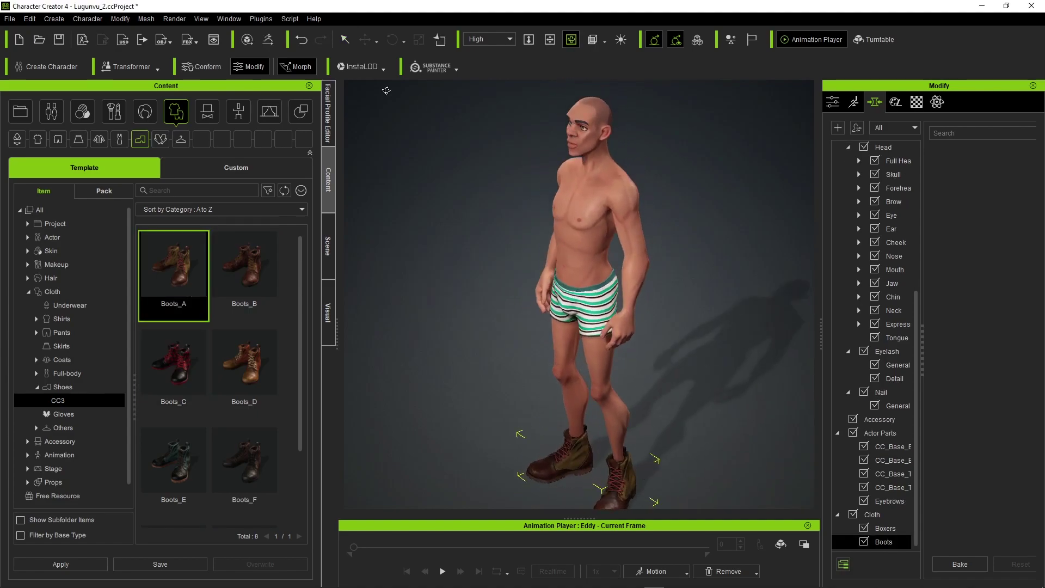
pyautogui.click(344, 39)
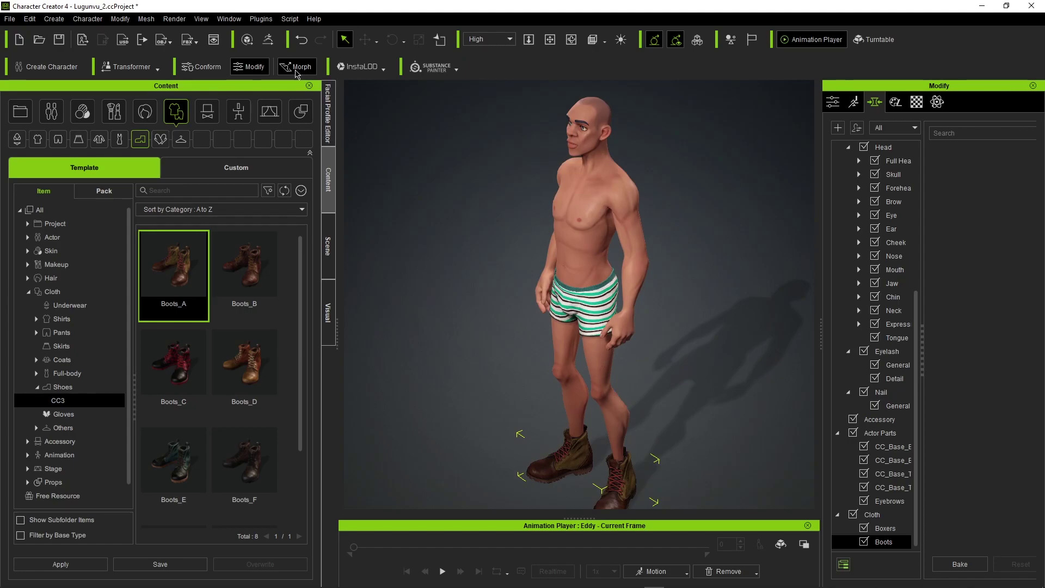
pyautogui.press('f')
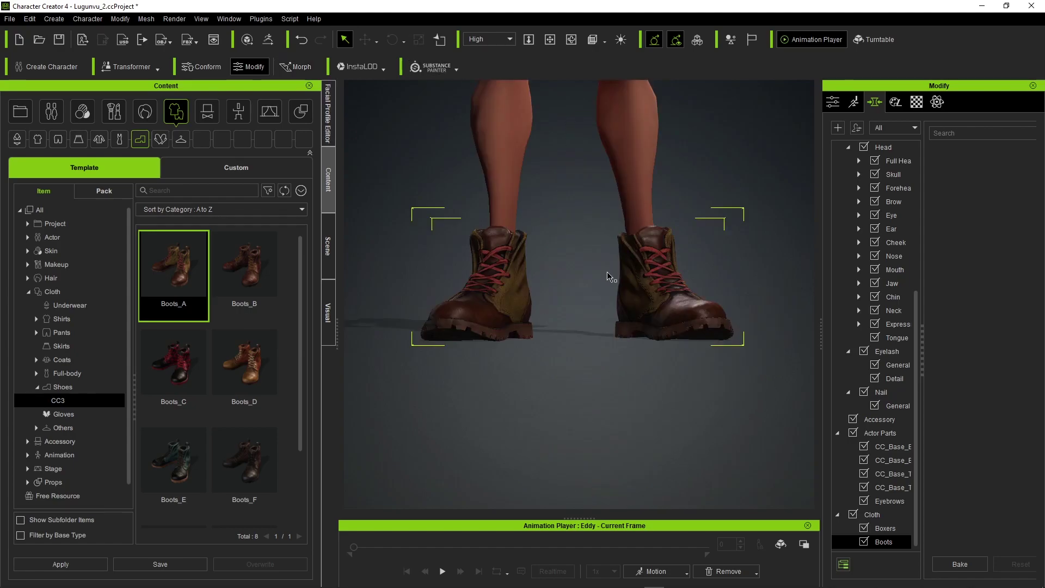
pyautogui.moveTo(617, 306)
pyautogui.mouseDown(button='right')
pyautogui.moveTo(512, 305)
pyautogui.moveTo(611, 304)
pyautogui.mouseUp(button='right')
pyautogui.scroll(3, 606, 298)
pyautogui.scroll(-5, 606, 298)
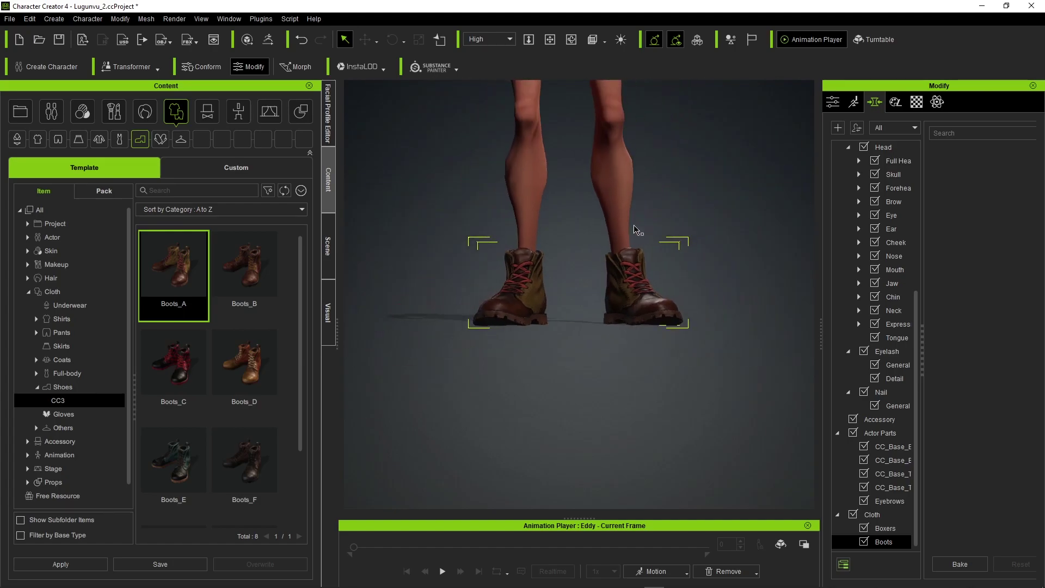
pyautogui.click(614, 184)
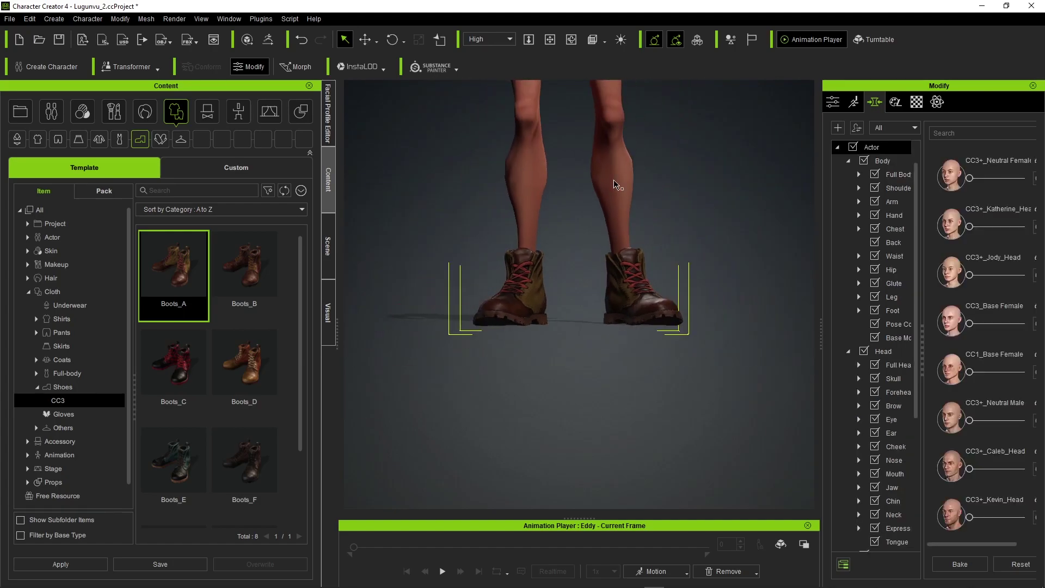
# Blend the CC3+_Kevin_Head, CC3+_Caleb_Head and CC3_Base Male head shapes and bake them.
pyautogui.press('F5')
pyautogui.press('F3')
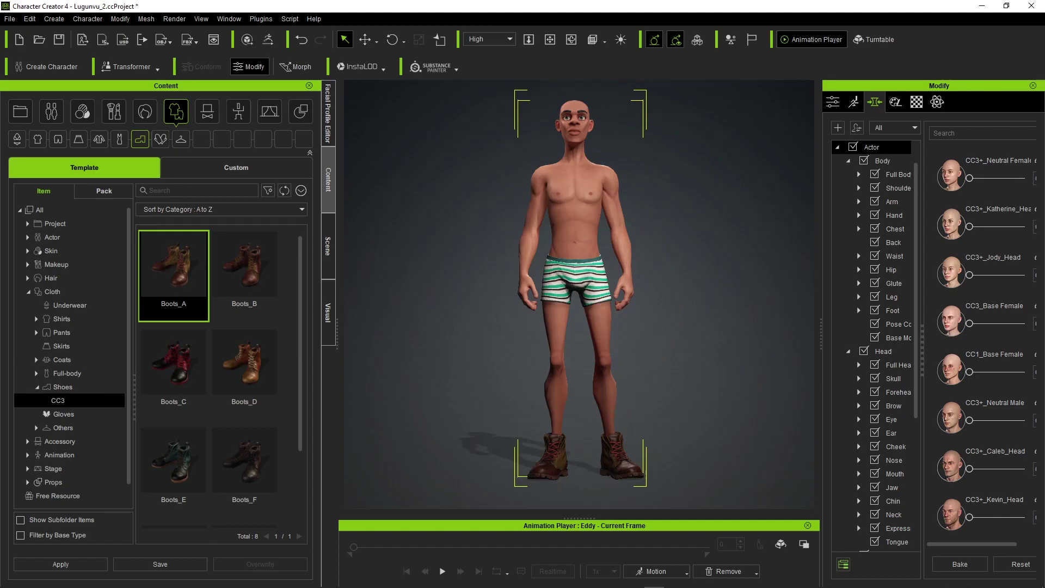
pyautogui.scroll(-3, 977, 327)
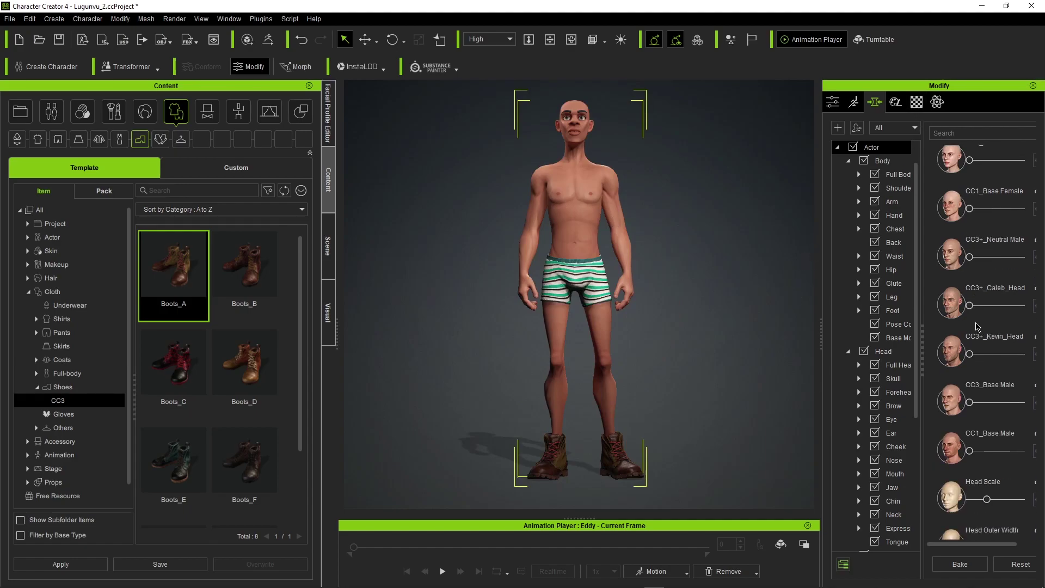
pyautogui.press('F2')
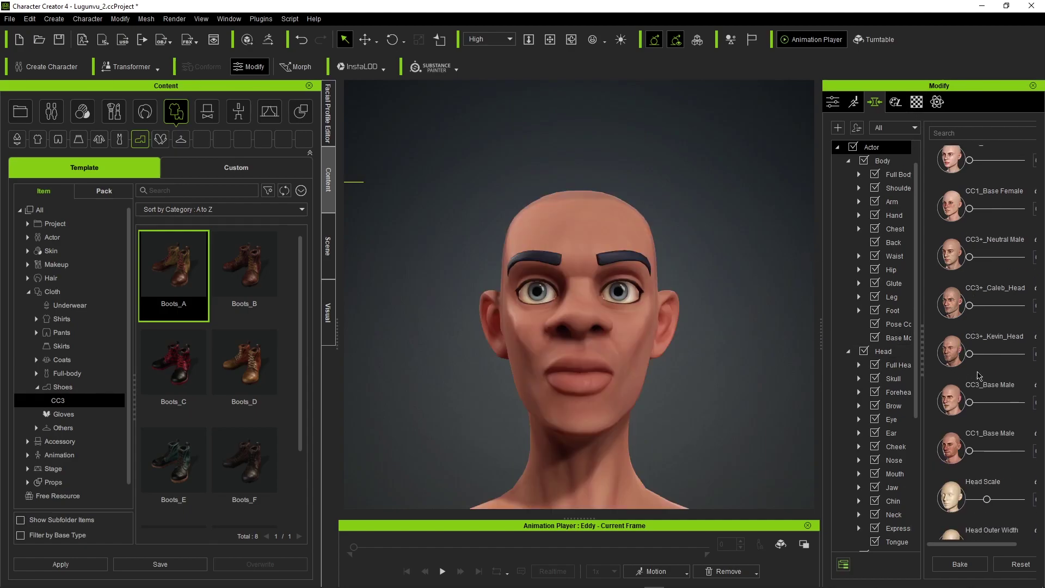
pyautogui.moveTo(974, 361); pyautogui.dragTo(986, 364)
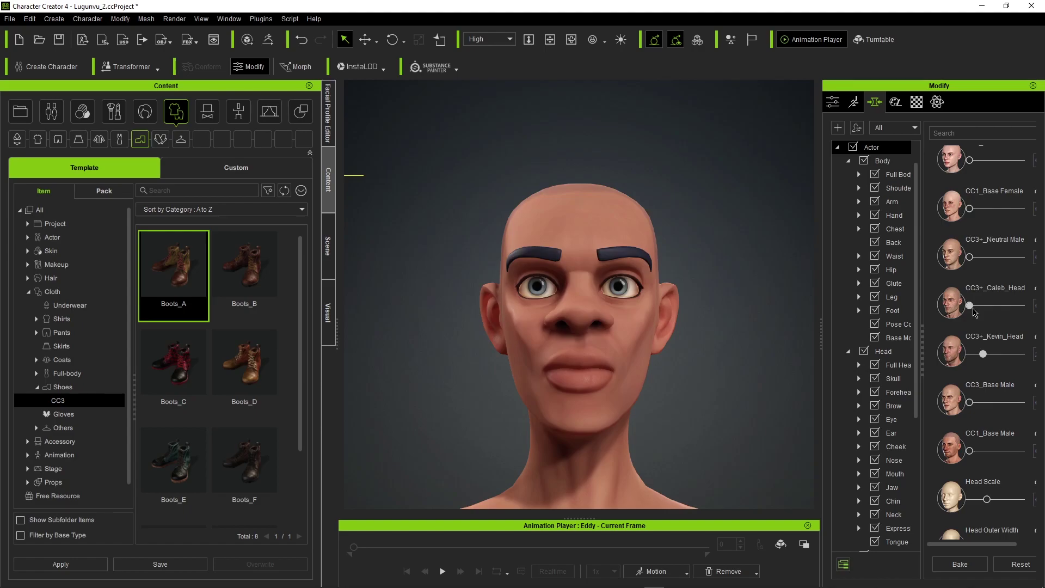
pyautogui.moveTo(975, 312); pyautogui.dragTo(980, 318)
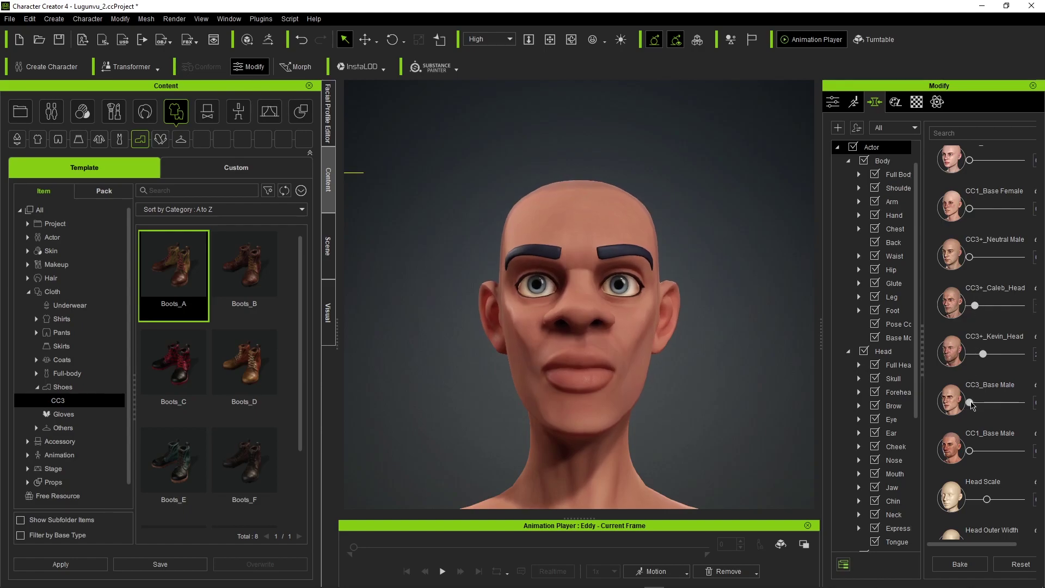
pyautogui.moveTo(973, 406); pyautogui.dragTo(976, 408)
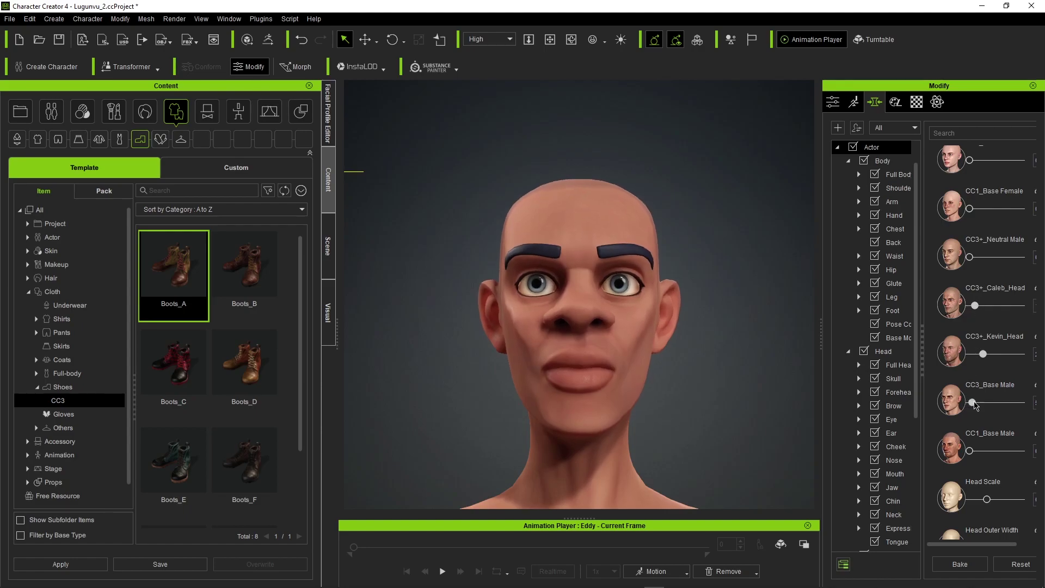
pyautogui.click(961, 564)
# Raise Eddy's Head Scale slider slightly above zero.
pyautogui.scroll(-3, 983, 472)
pyautogui.moveTo(986, 501); pyautogui.dragTo(985, 504)
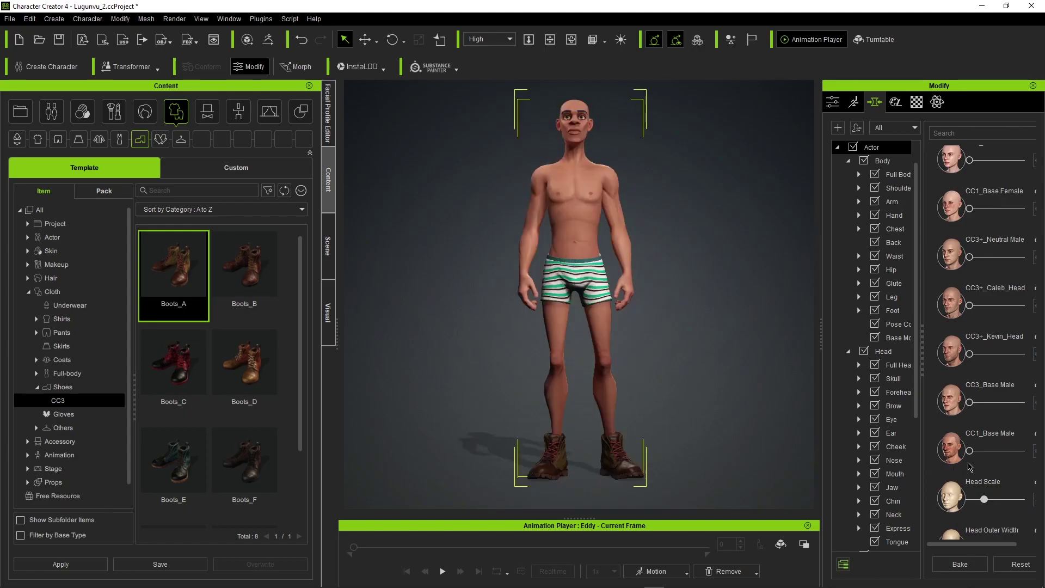
pyautogui.moveTo(987, 504); pyautogui.dragTo(989, 505)
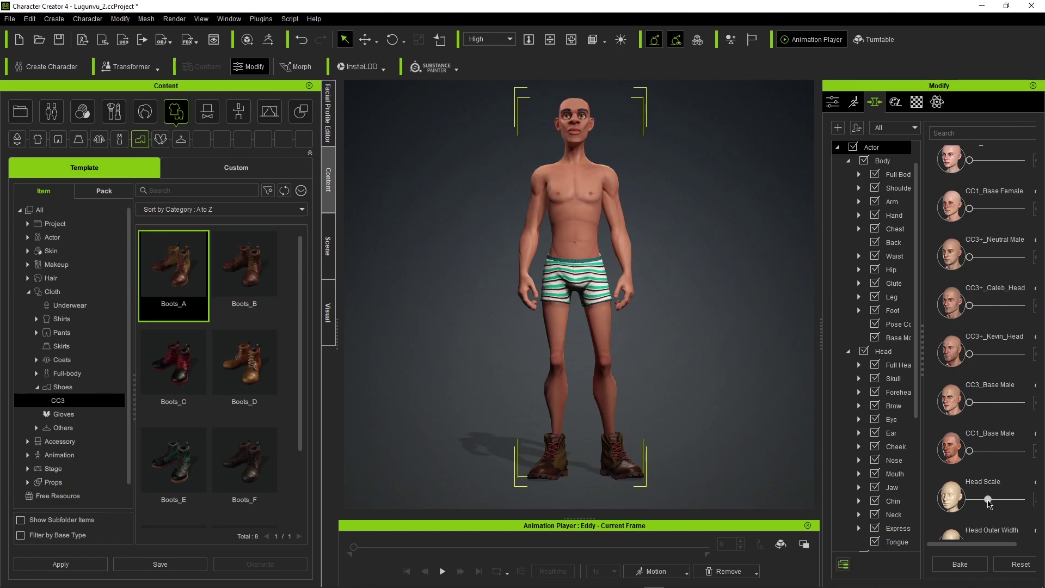
pyautogui.scroll(-3, 972, 518)
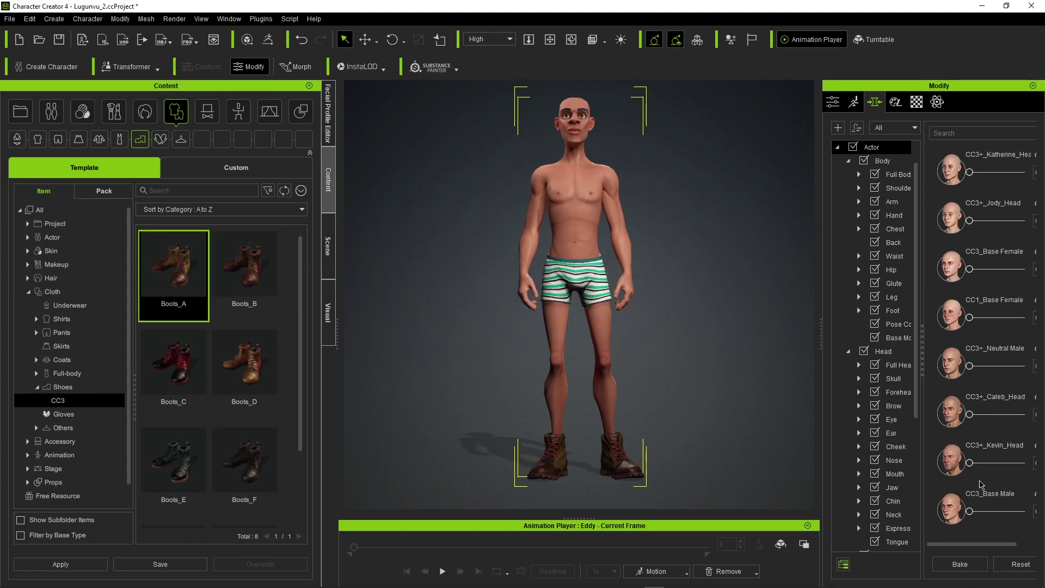
pyautogui.scroll(-1, 978, 480)
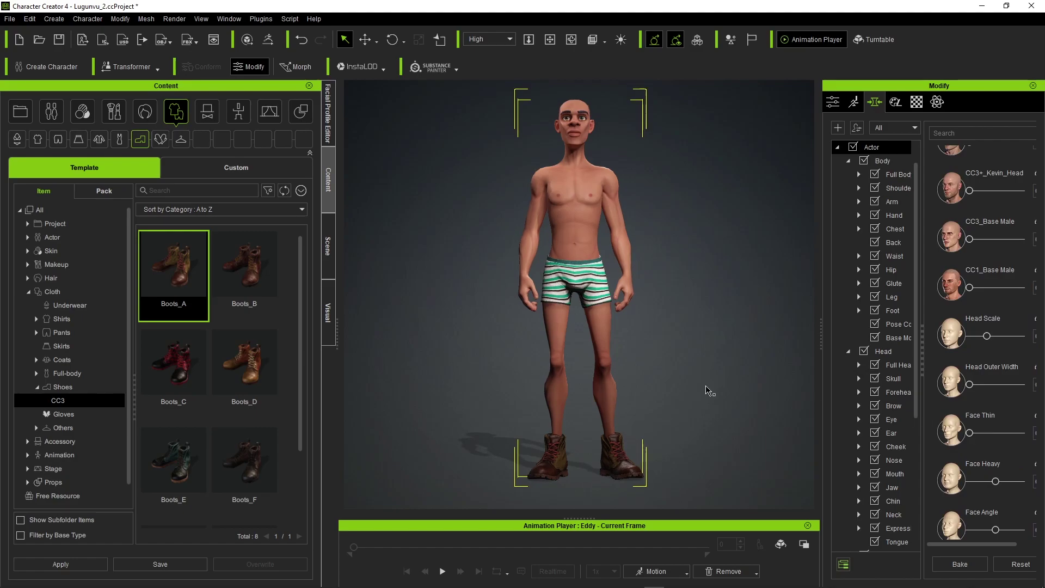
# In the face camera view, raise Face Thin to narrow Eddy's face slightly.
pyautogui.press('F6')
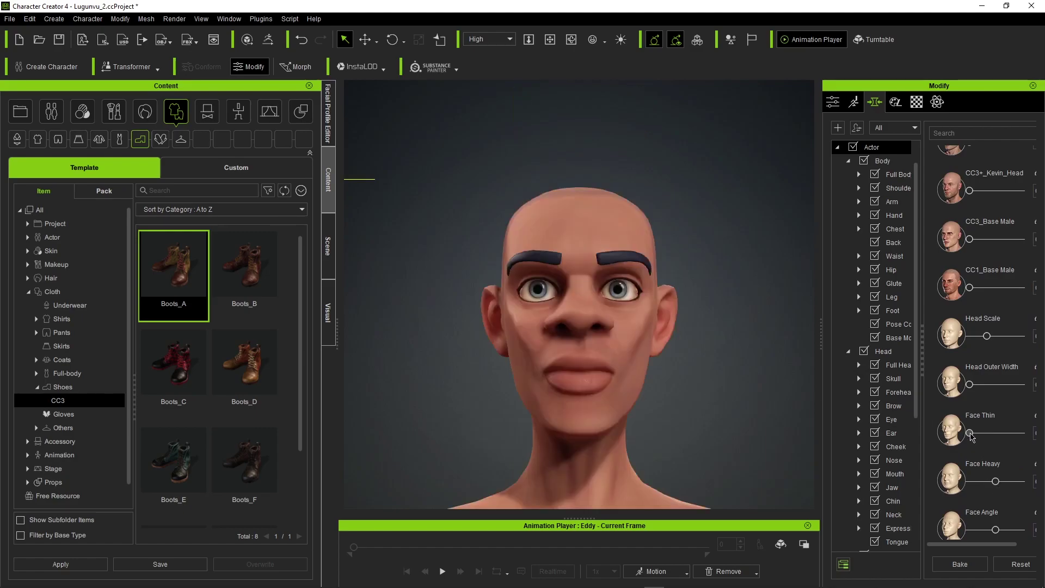
pyautogui.moveTo(971, 435); pyautogui.dragTo(989, 444)
pyautogui.scroll(-3, 990, 492)
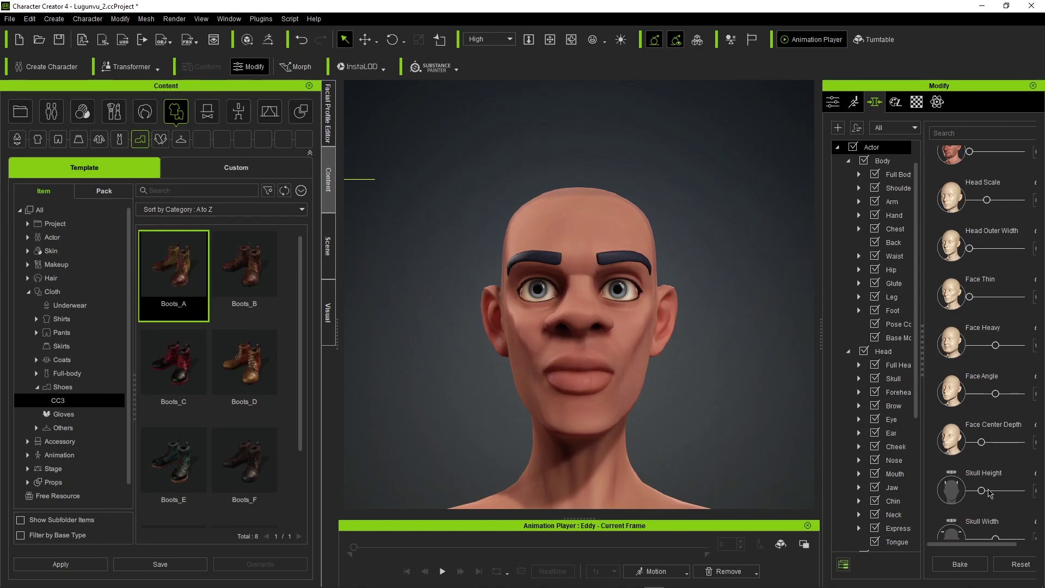
# Adjust Face Center Depth, orbiting the head to check both profiles.
pyautogui.moveTo(981, 442); pyautogui.dragTo(1019, 462)
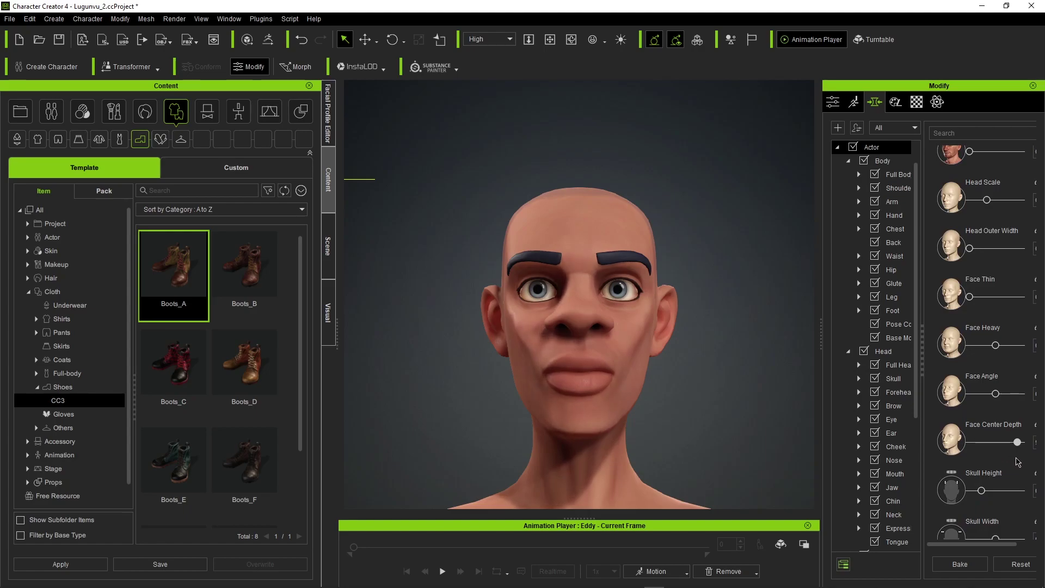
pyautogui.moveTo(719, 428); pyautogui.dragTo(402, 369, button='right')
pyautogui.moveTo(1006, 444); pyautogui.dragTo(1018, 446)
pyautogui.click(899, 446)
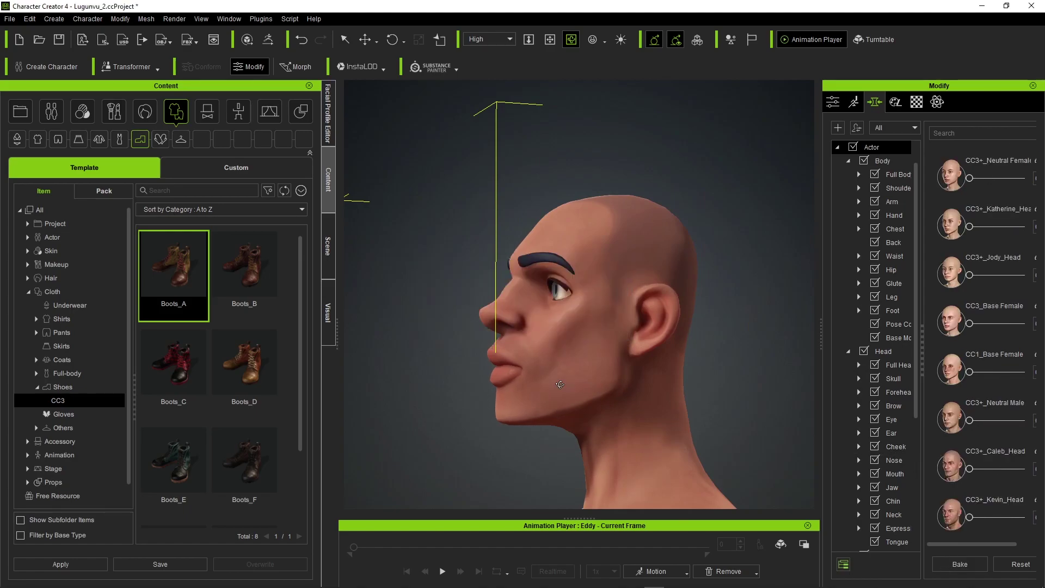
pyautogui.moveTo(560, 384); pyautogui.dragTo(806, 390, button='right')
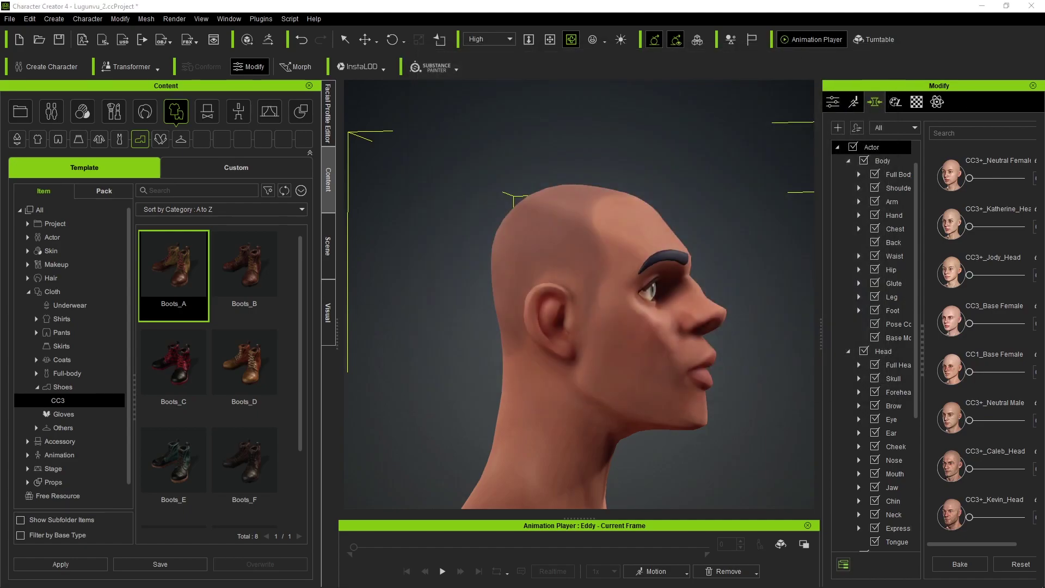
pyautogui.press('XF86AudioLowerVolume')
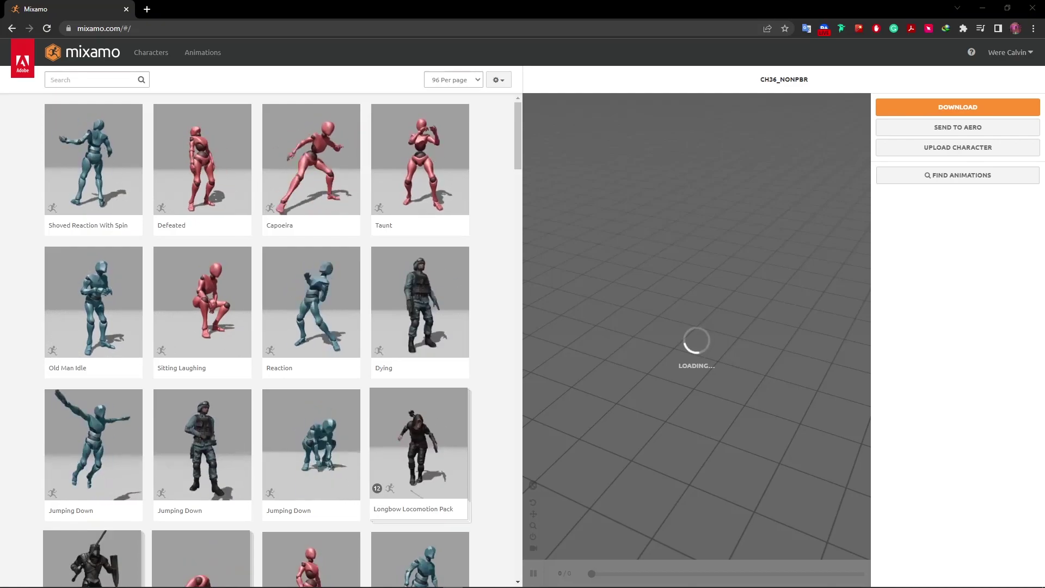
# Filter Mixamo animations to the Dance genre and preview Hip Hop Dancing.
pyautogui.click(86, 78)
pyautogui.click(34, 161)
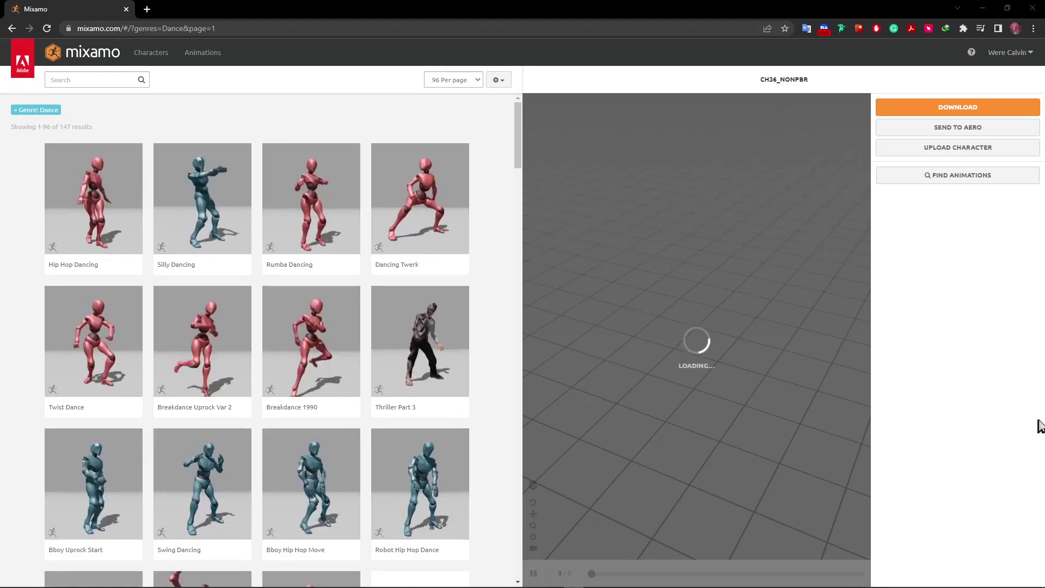
pyautogui.scroll(-8, 453, 210)
pyautogui.scroll(4, 418, 307)
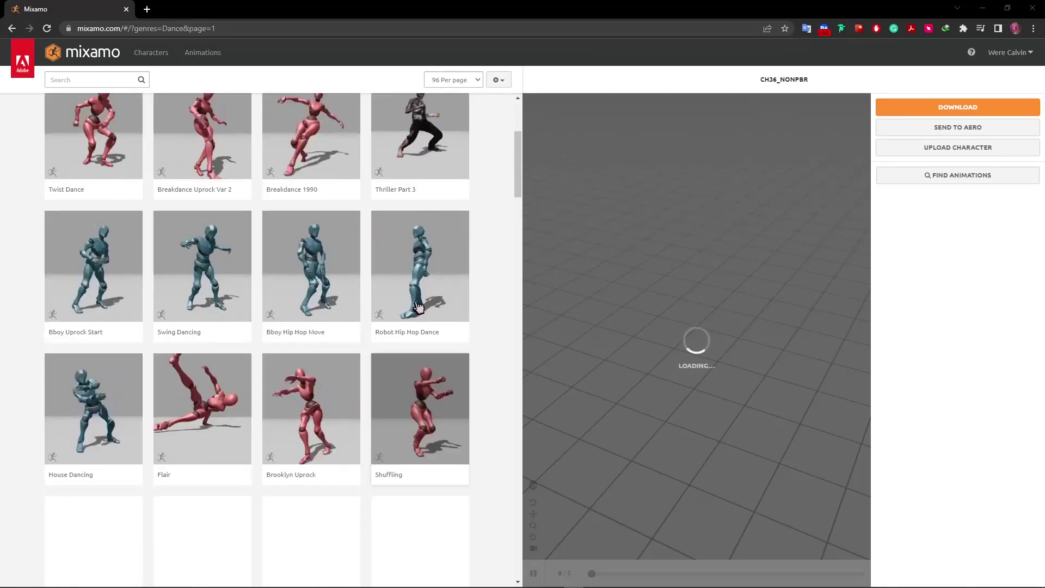
pyautogui.scroll(4, 467, 378)
pyautogui.scroll(-9, 465, 373)
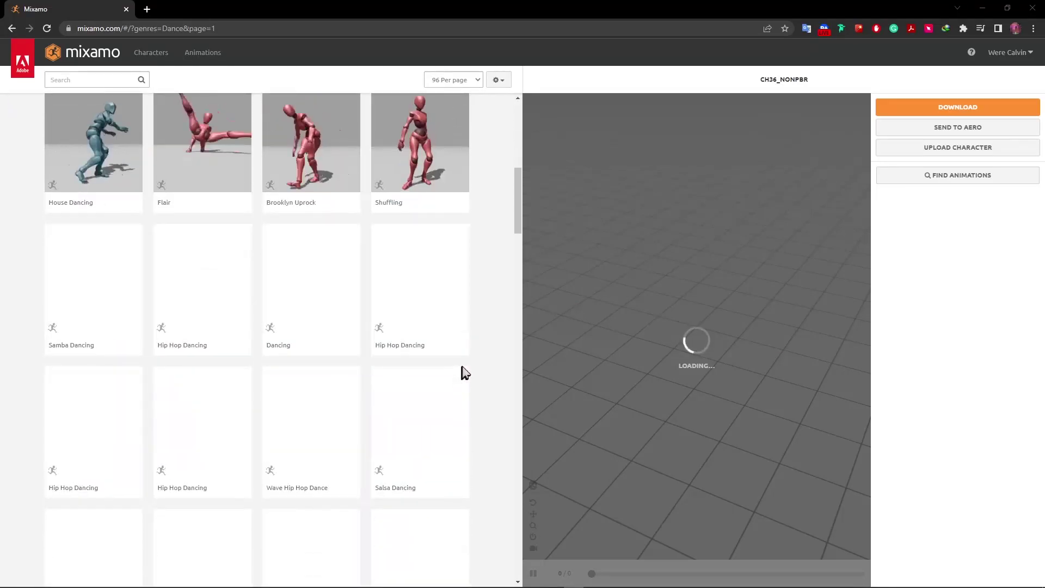
pyautogui.click(180, 446)
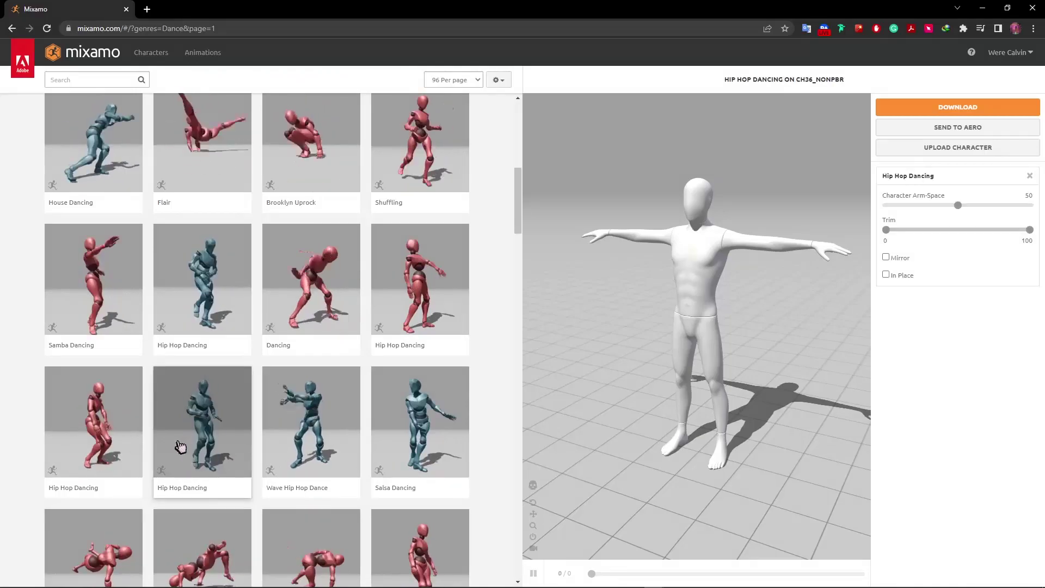
pyautogui.scroll(-3, 180, 446)
pyautogui.scroll(1, 222, 402)
pyautogui.scroll(-1, 223, 396)
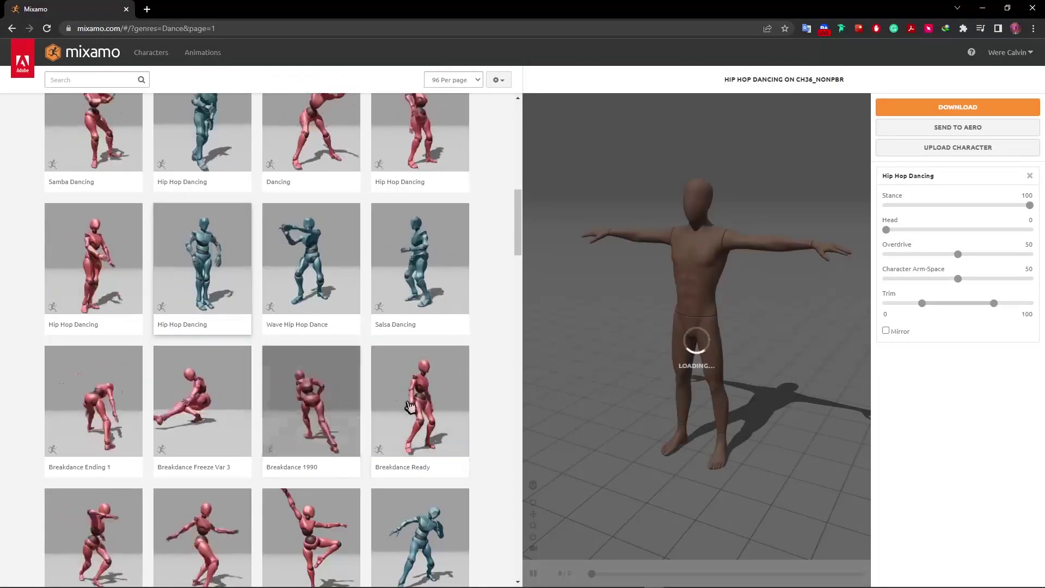
pyautogui.scroll(-1, 410, 406)
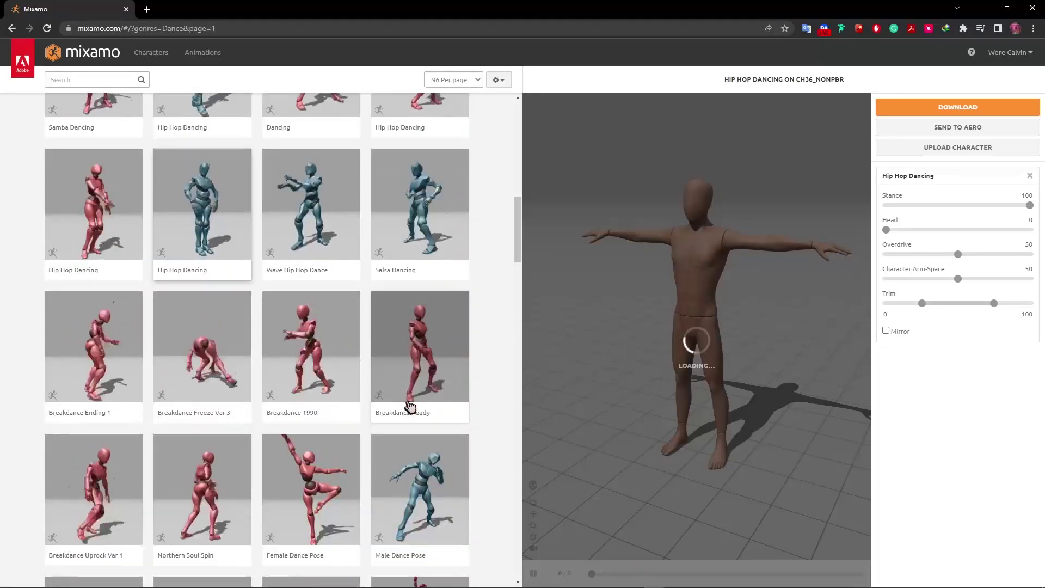
pyautogui.scroll(3, 452, 370)
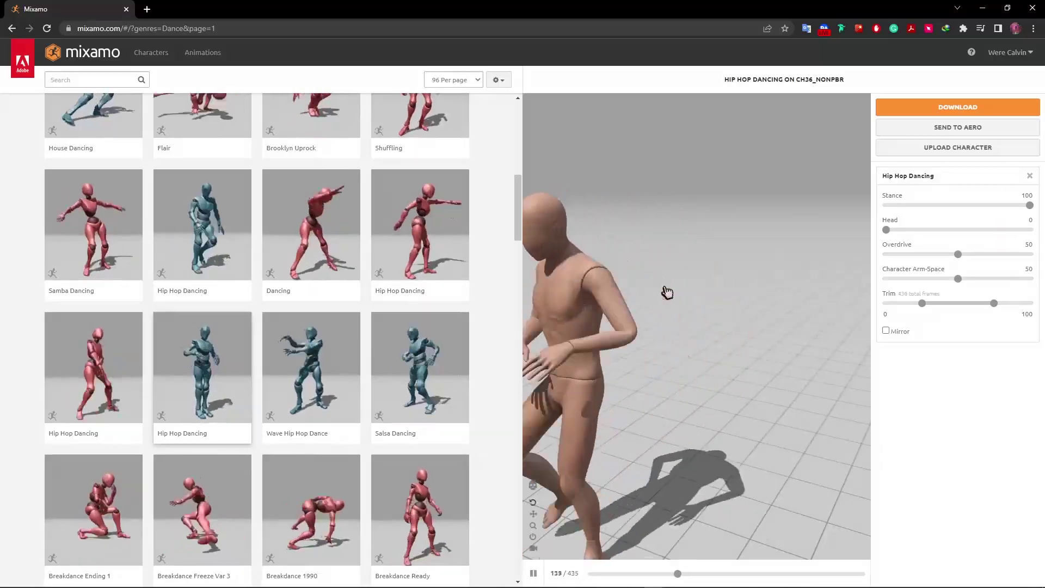
# Download Hip Hop Dancing as FBX Without Skin at 60 FPS.
pyautogui.click(958, 108)
pyautogui.click(567, 153)
pyautogui.click(567, 163)
pyautogui.click(362, 191)
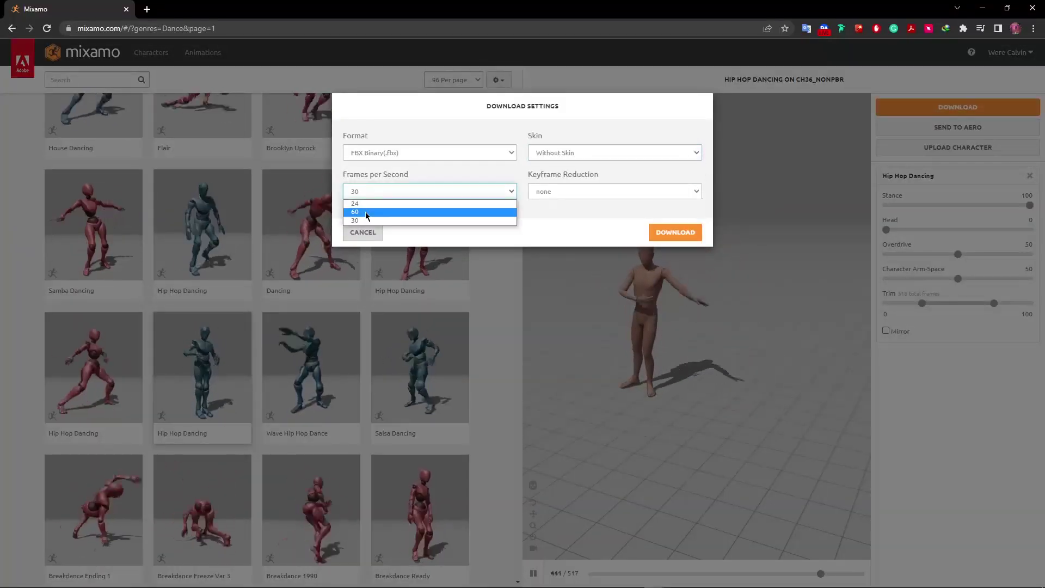
pyautogui.click(366, 212)
pyautogui.click(676, 232)
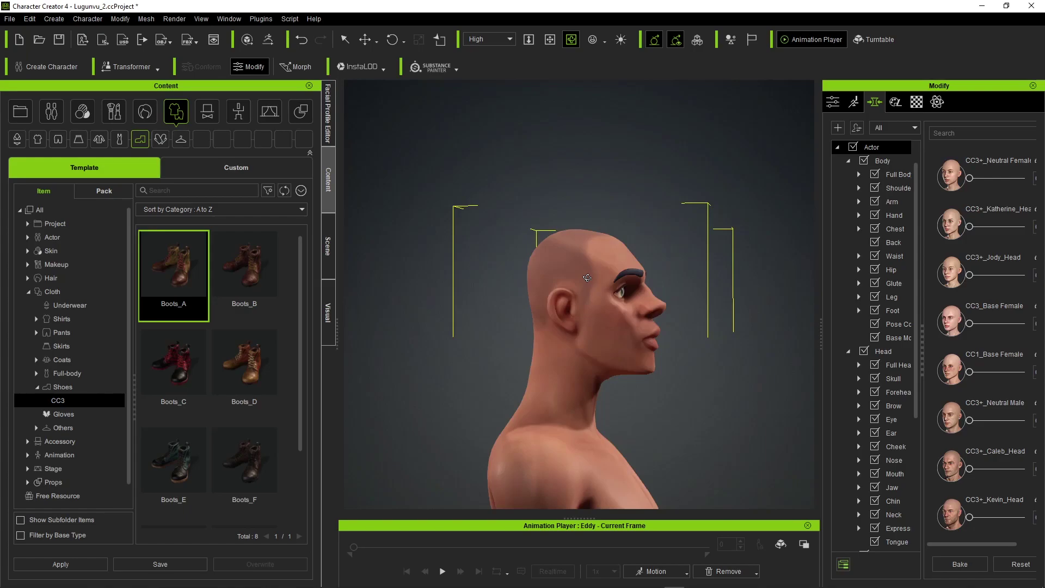
pyautogui.press('f')
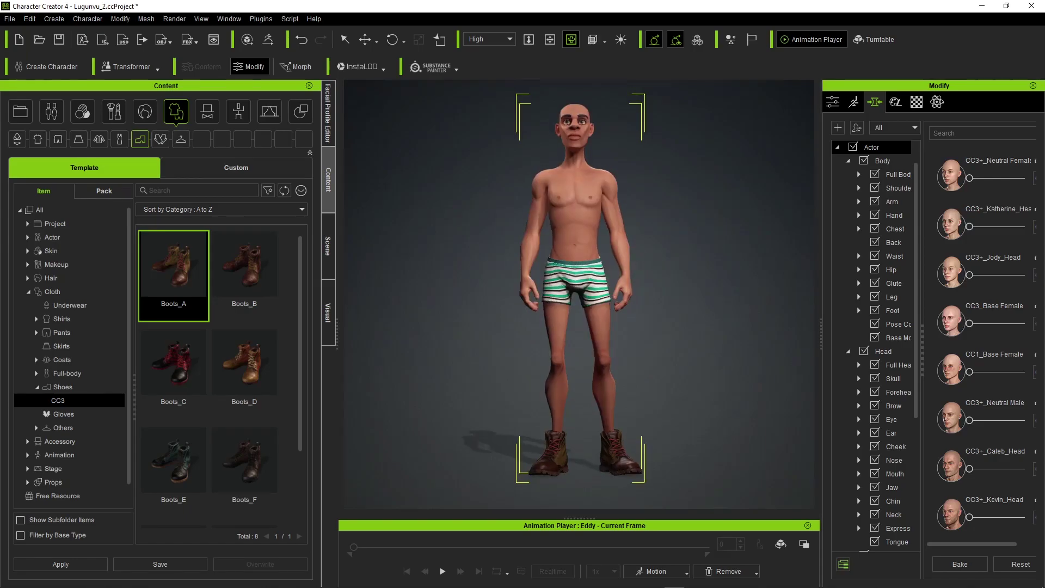
# Import Hip Hop Dancing.fbx onto Eddy with Convert All and play the dance.
pyautogui.hotkey('alt', 'Tab')
pyautogui.moveTo(373, 235); pyautogui.dragTo(893, 228)
pyautogui.moveTo(865, 303); pyautogui.dragTo(570, 224)
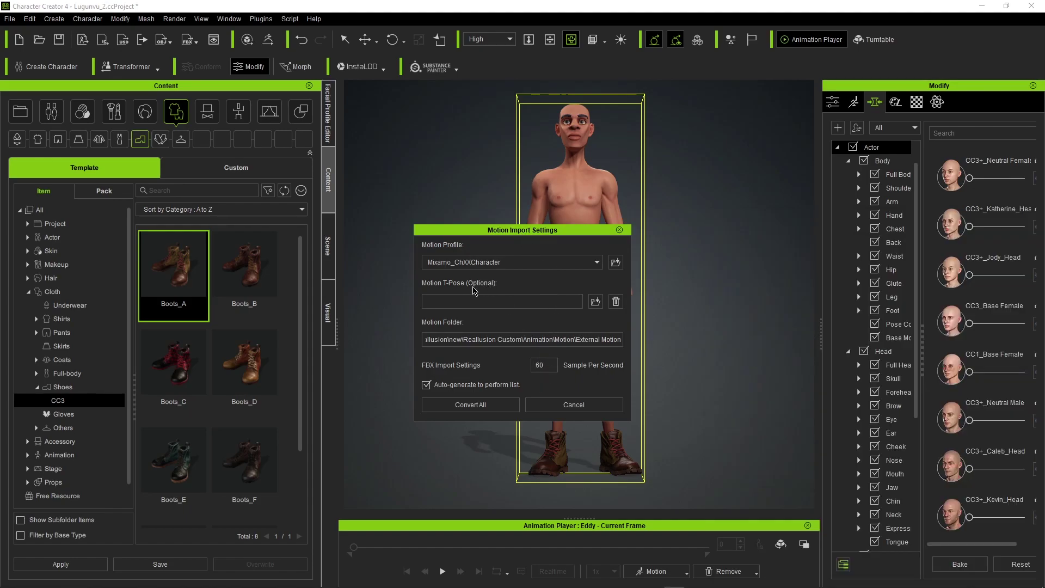
pyautogui.click(494, 409)
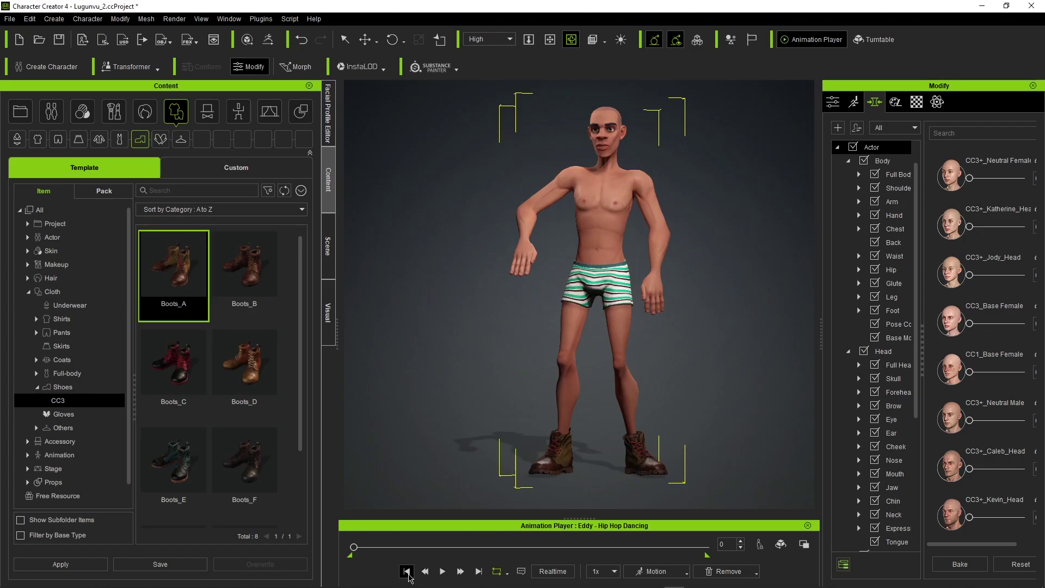
pyautogui.click(446, 576)
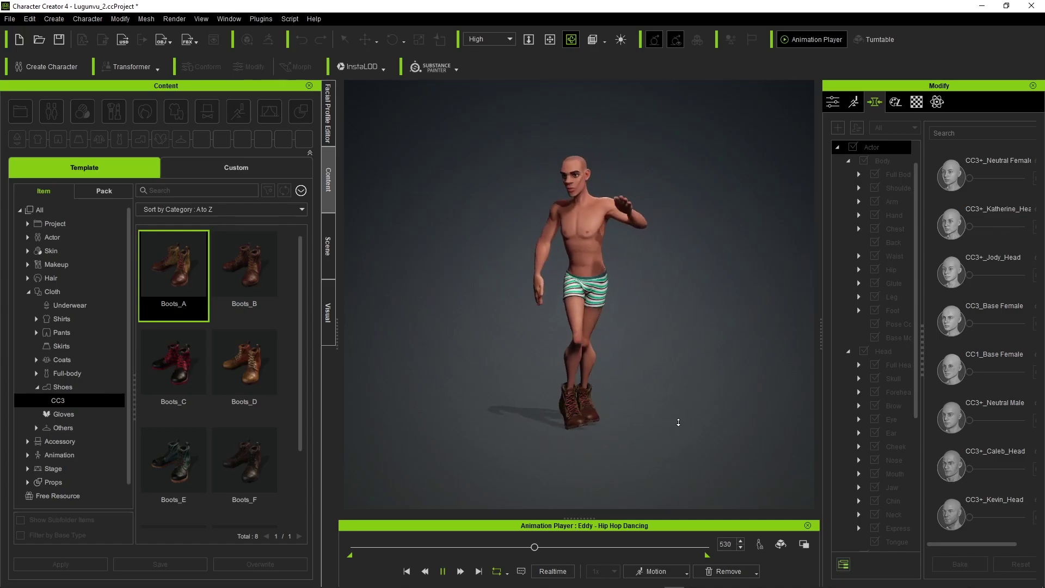
pyautogui.click(627, 354)
# Select the Std_Skin_Head material and launch its Base Color texture in an external editor.
pyautogui.click(917, 102)
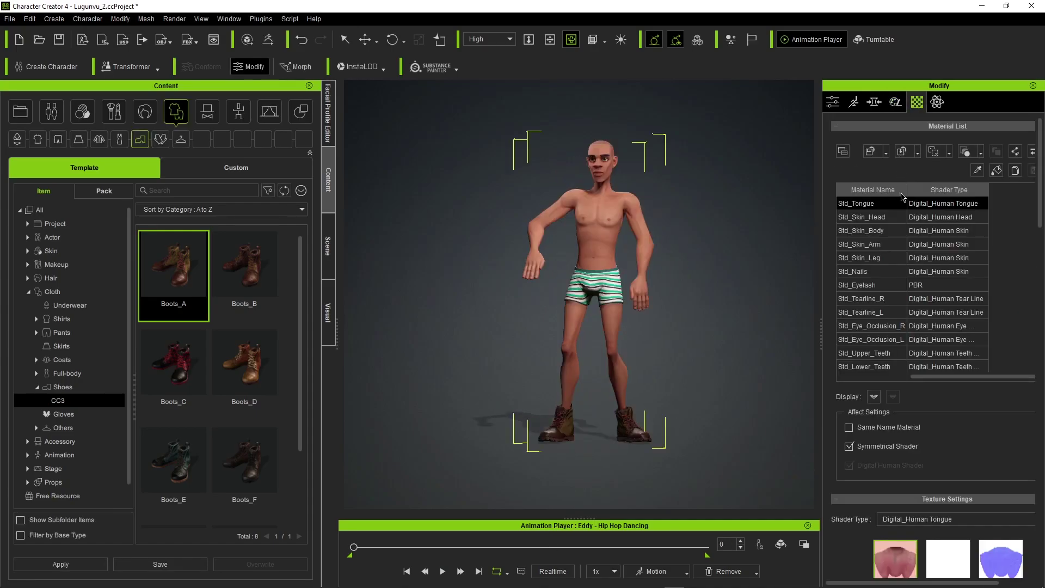
pyautogui.click(939, 231)
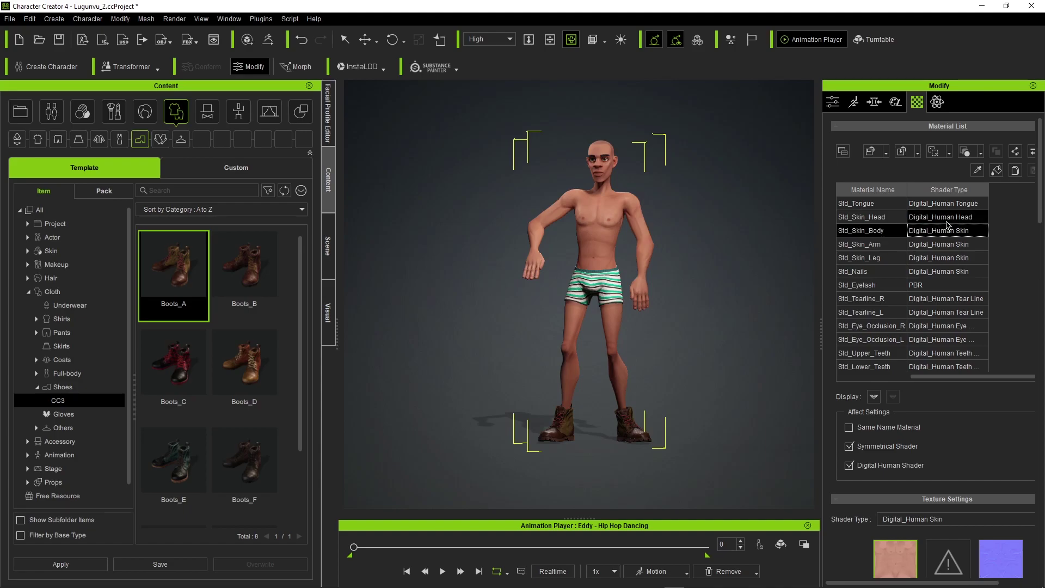
pyautogui.click(947, 220)
pyautogui.rightClick(948, 220)
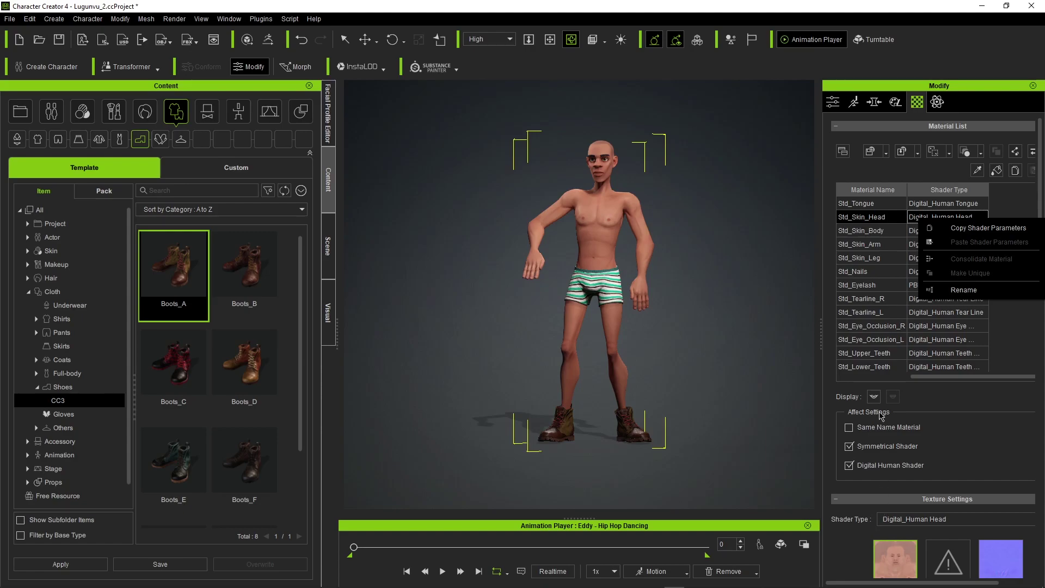
pyautogui.click(924, 437)
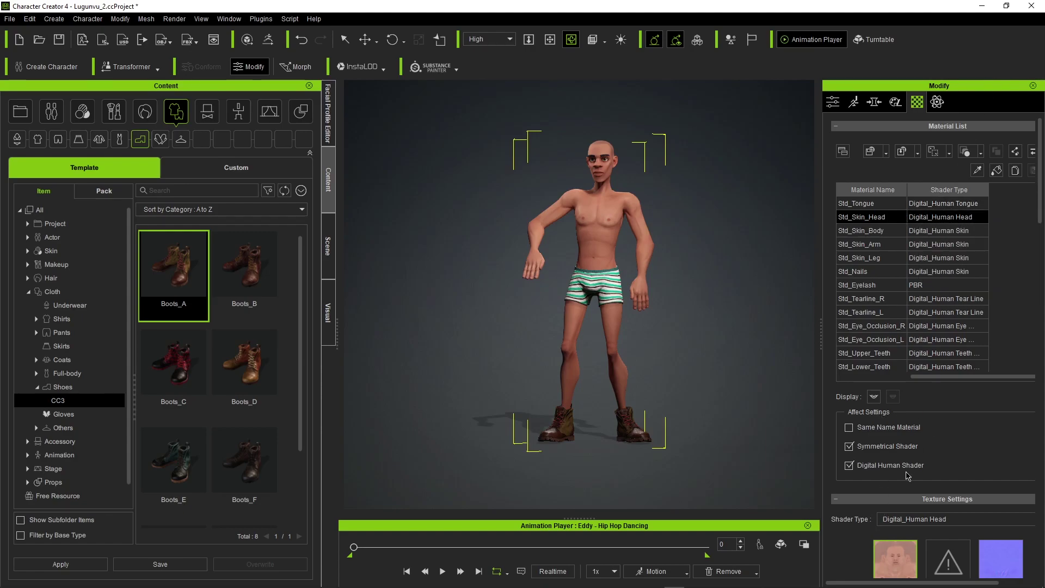
pyautogui.scroll(-4, 909, 475)
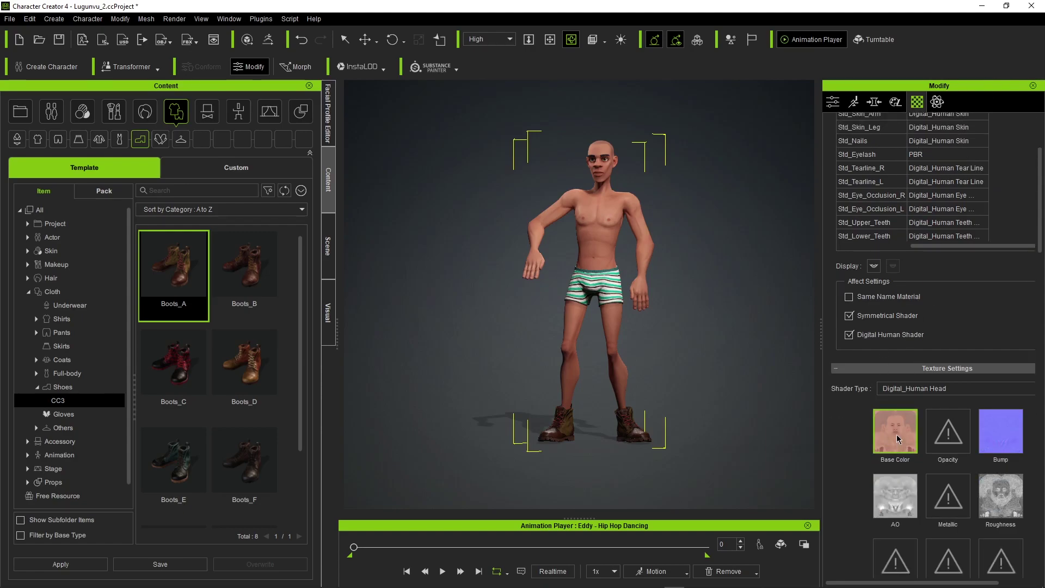
pyautogui.rightClick(897, 438)
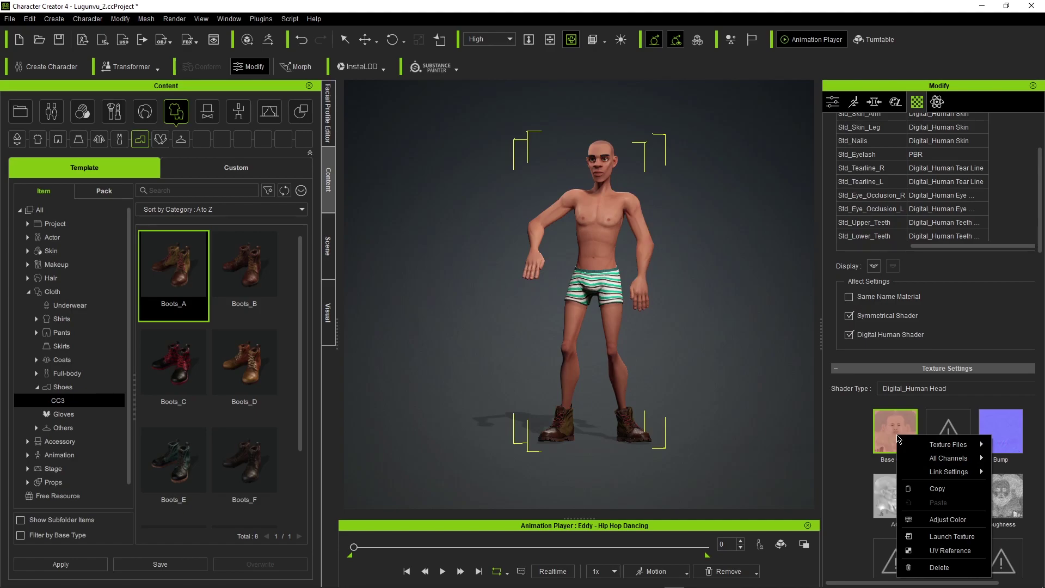
pyautogui.click(938, 537)
pyautogui.click(548, 325)
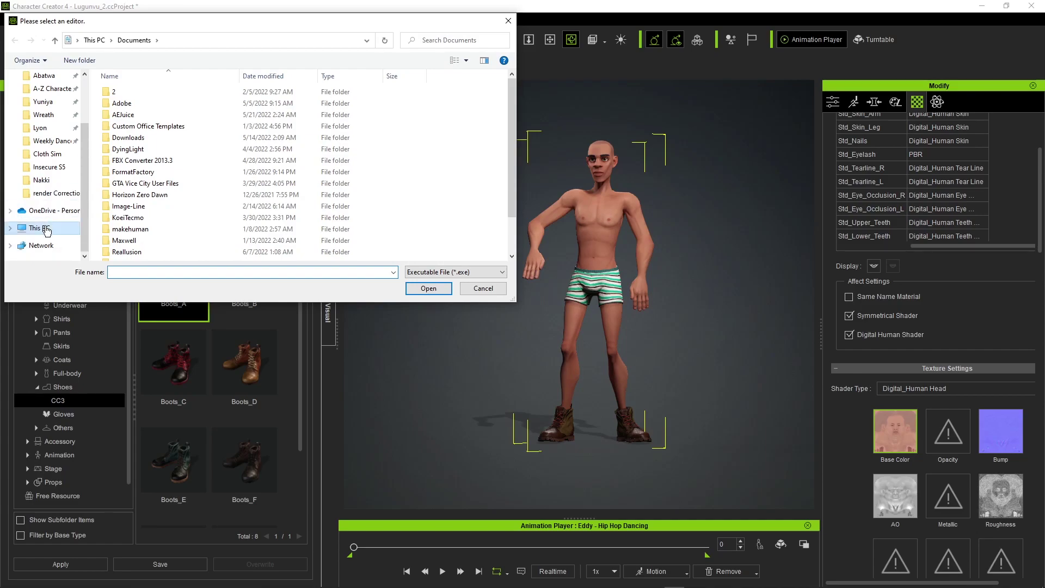
# Choose Photoshop.exe in D: Creative Cloud > Adobe Photoshop 2022 as the texture editor.
pyautogui.click(43, 229)
pyautogui.doubleClick(306, 218)
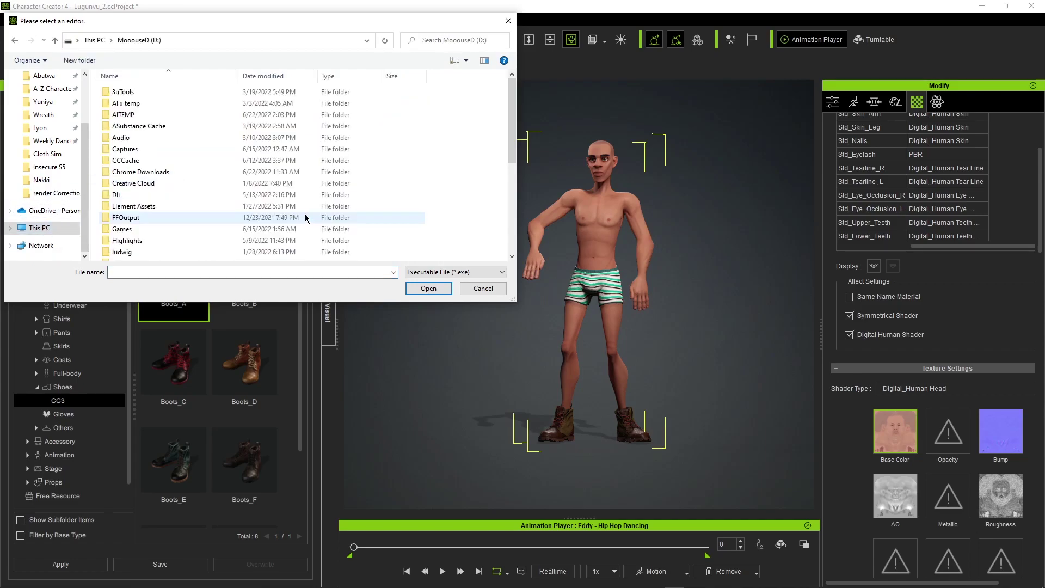
pyautogui.click(229, 173)
pyautogui.doubleClick(162, 184)
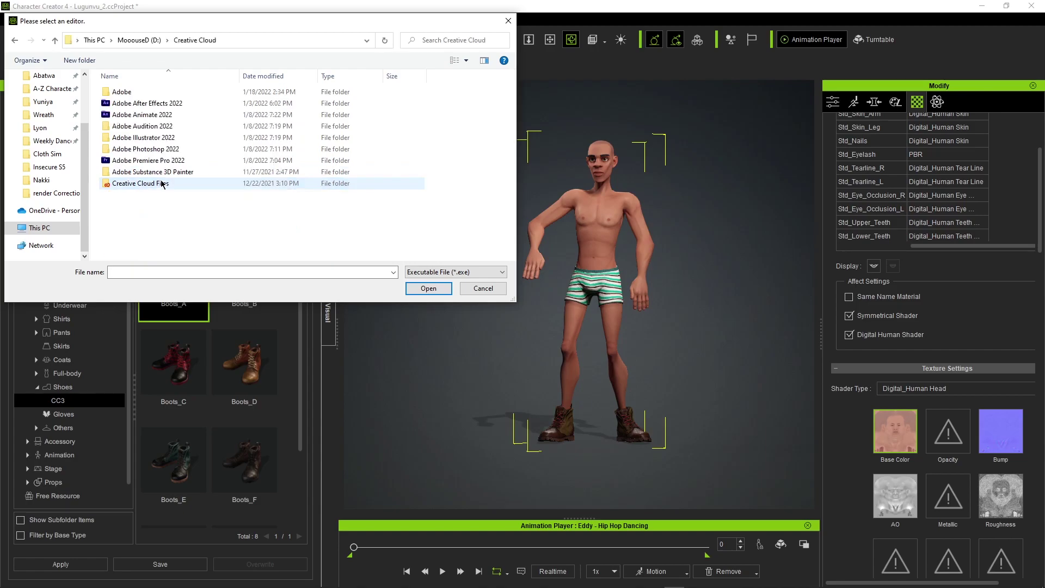
pyautogui.doubleClick(178, 148)
pyautogui.scroll(-1, 178, 148)
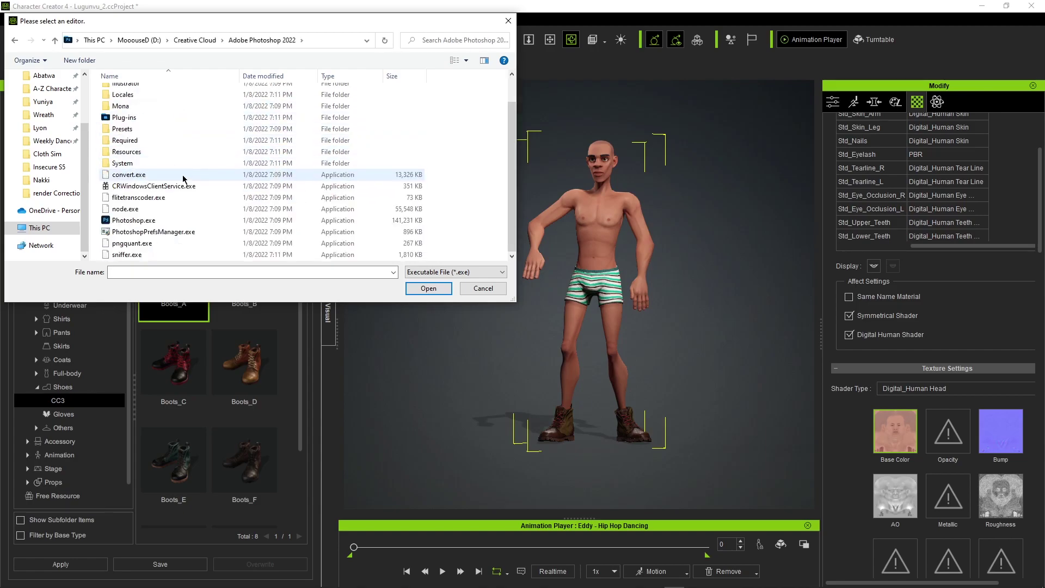
pyautogui.doubleClick(163, 215)
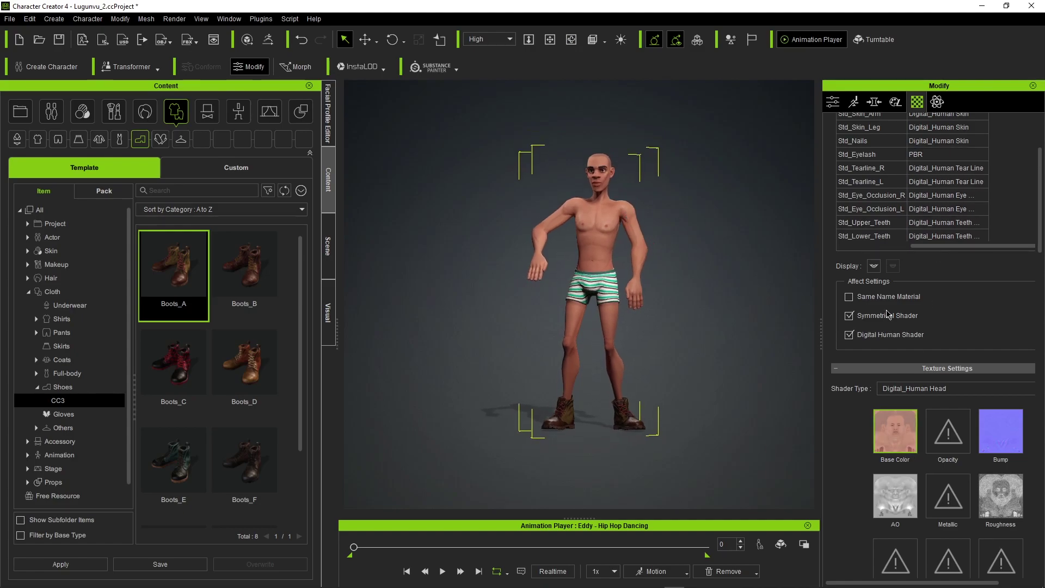
# Put the Canvas Shoes on Eddy and pause the hip hop dance to frame the shoes.
pyautogui.click(66, 387)
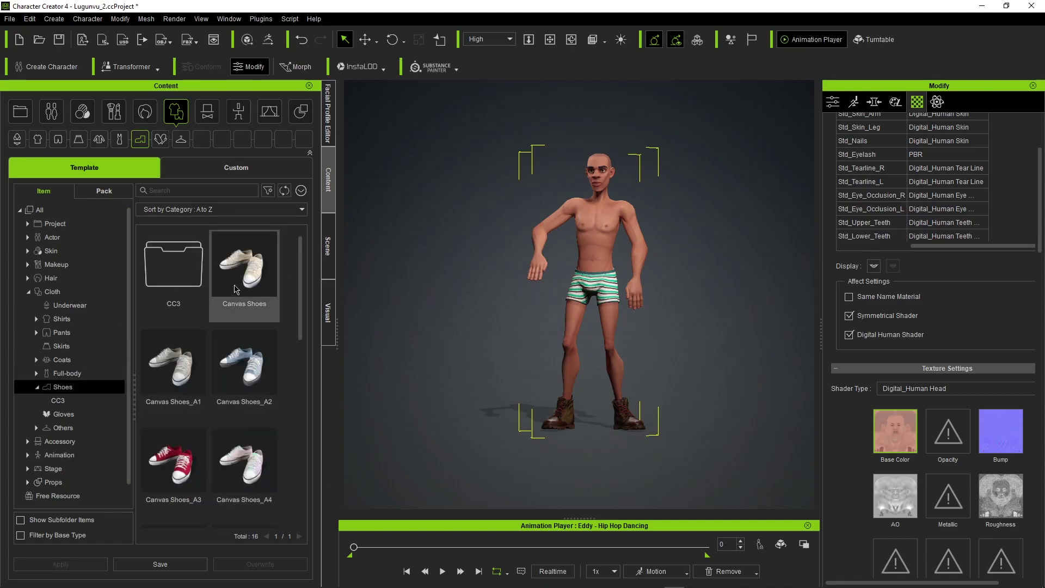
pyautogui.doubleClick(267, 318)
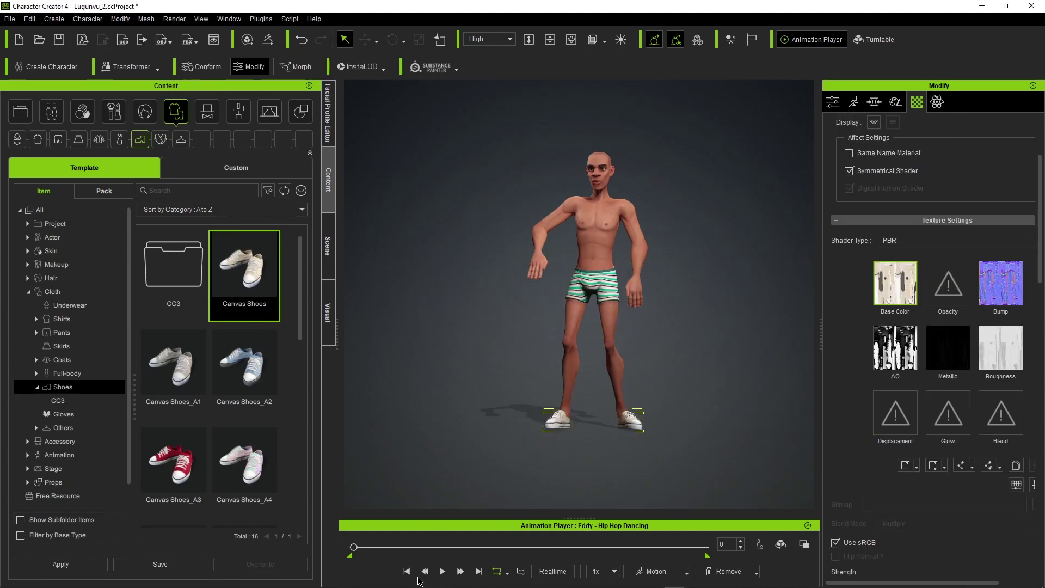
pyautogui.click(442, 572)
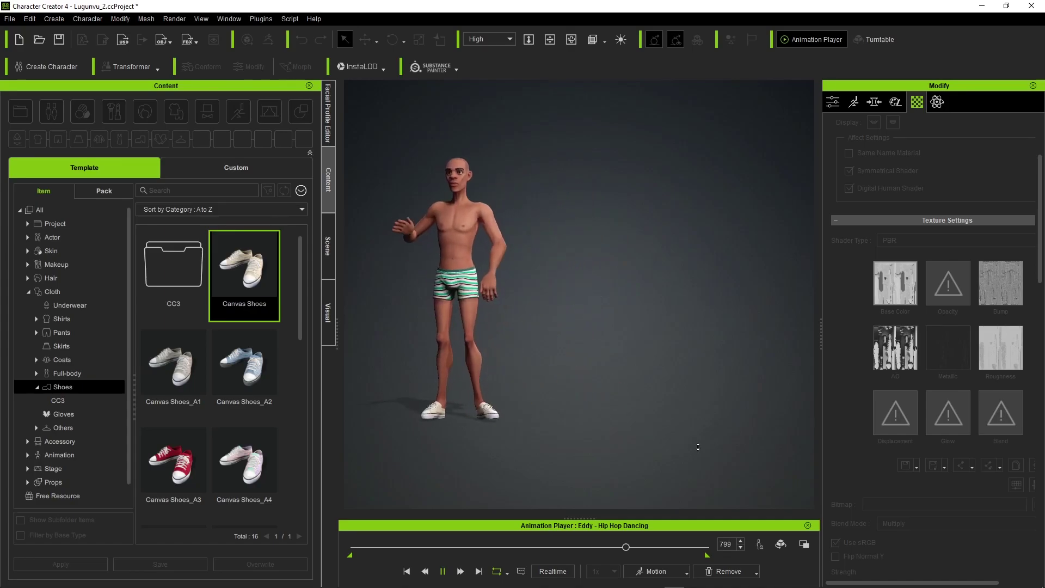
pyautogui.press('space')
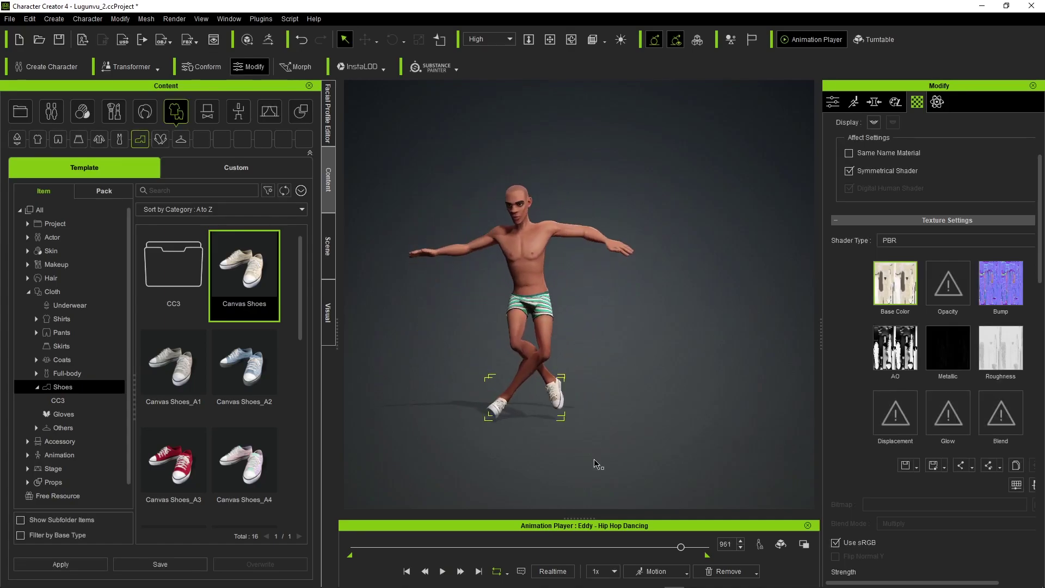
pyautogui.press('Right')
pyautogui.press('Right')
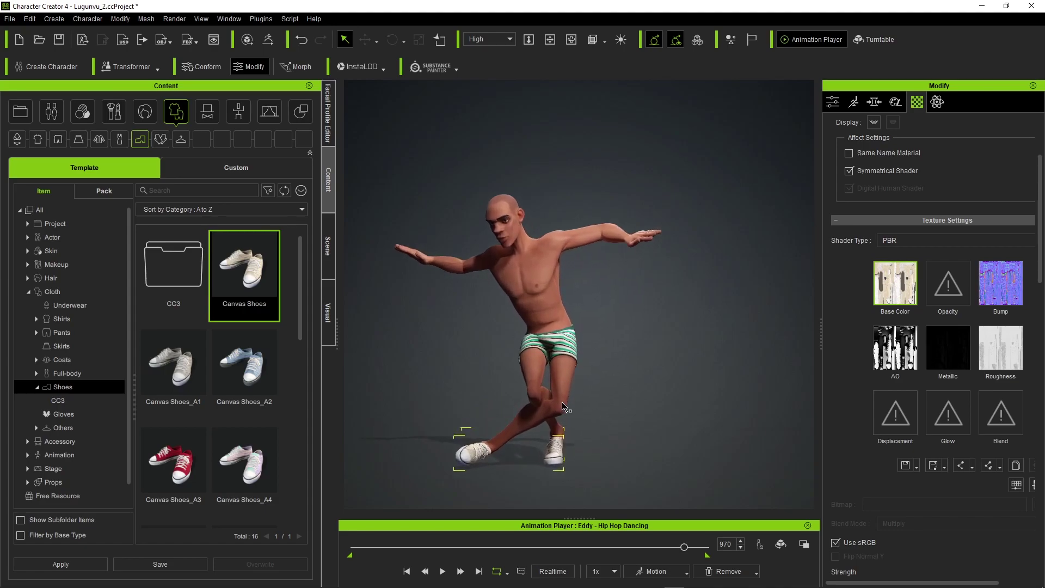
pyautogui.press('f')
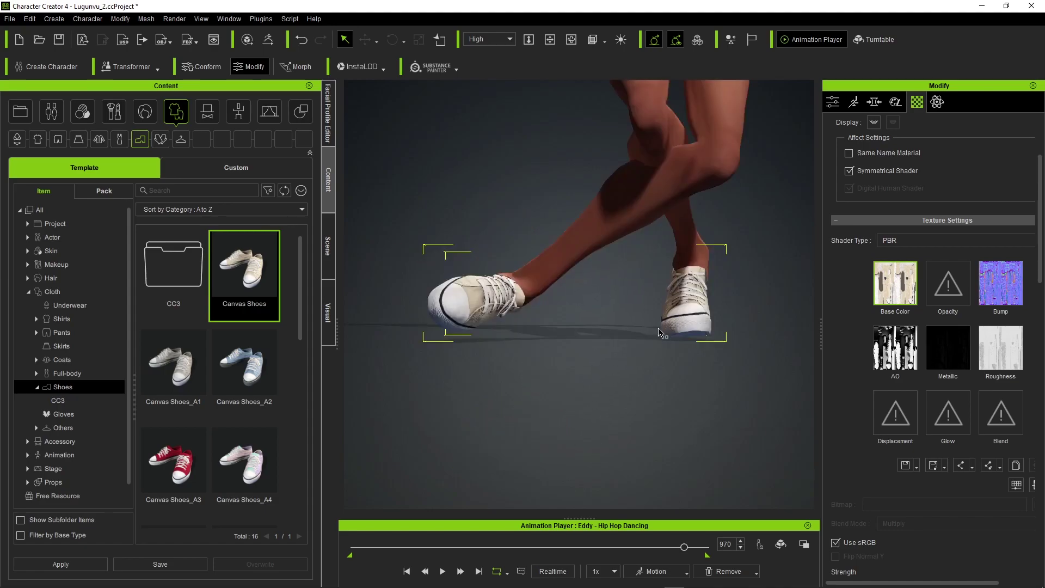
# Open Edit Pose from the Motion tab and try moving the right knee, then undo.
pyautogui.click(854, 102)
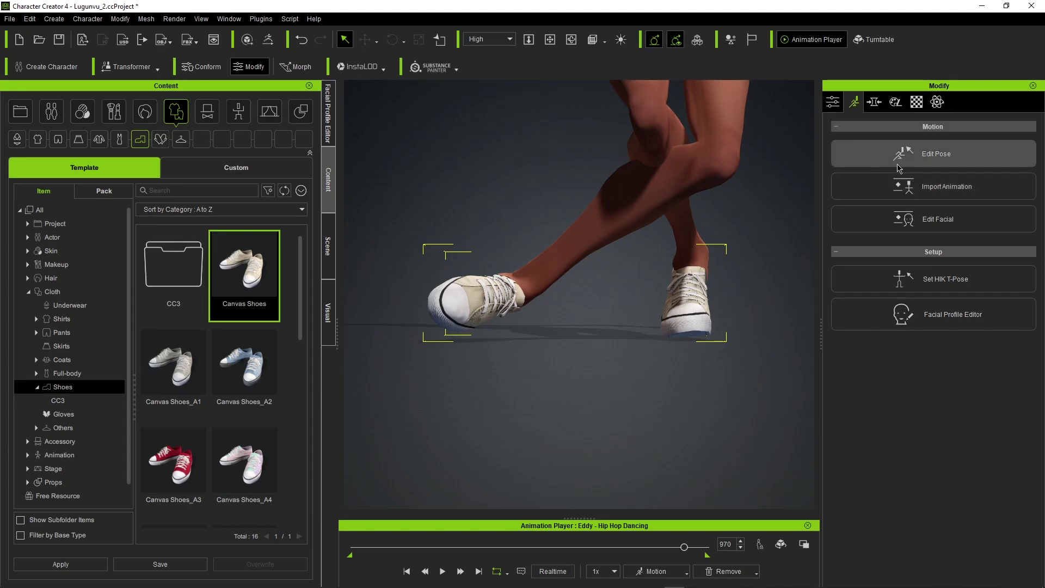
pyautogui.click(899, 165)
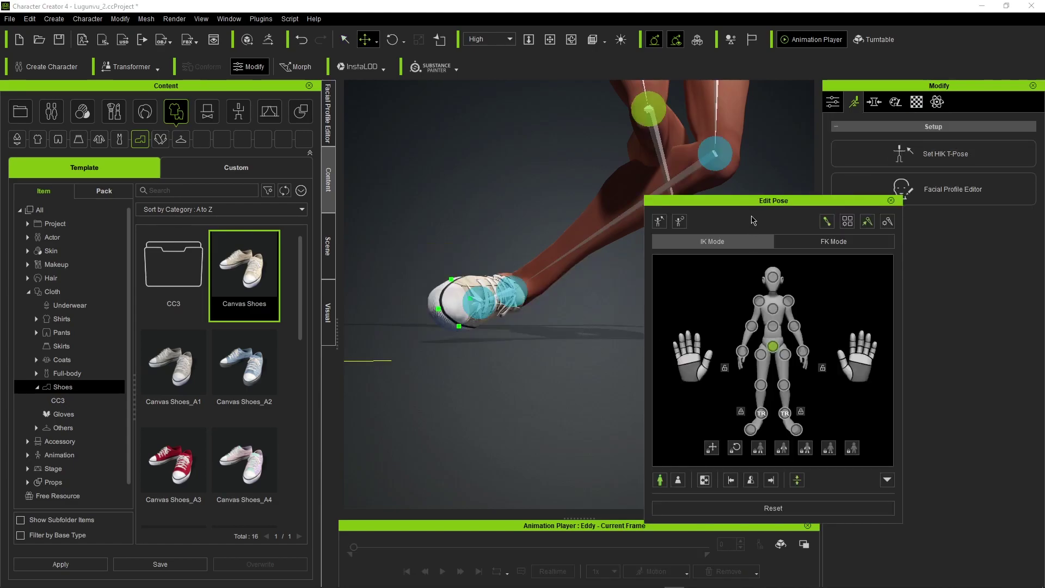
pyautogui.moveTo(753, 201); pyautogui.dragTo(381, 258)
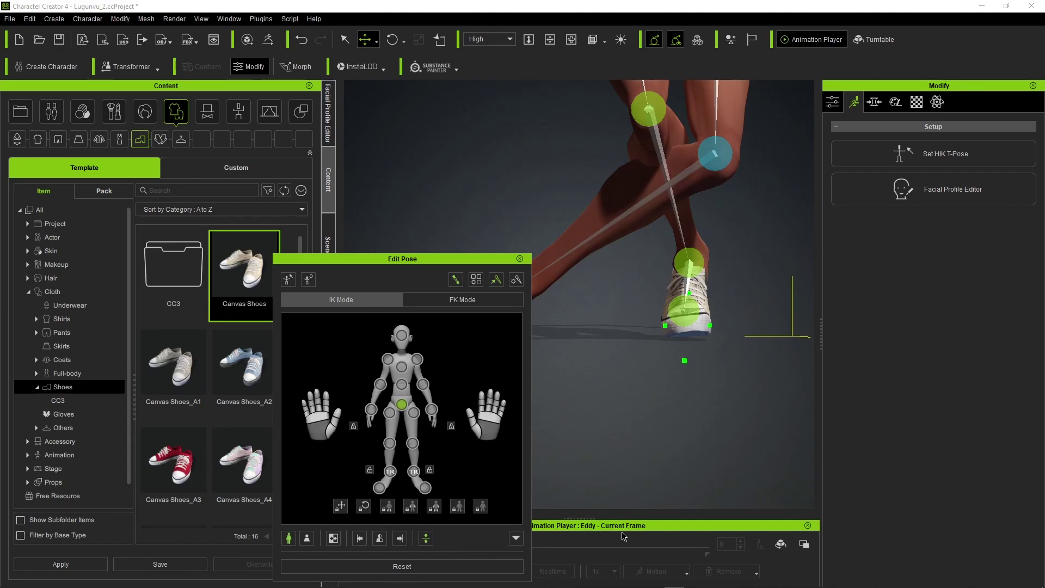
pyautogui.click(412, 443)
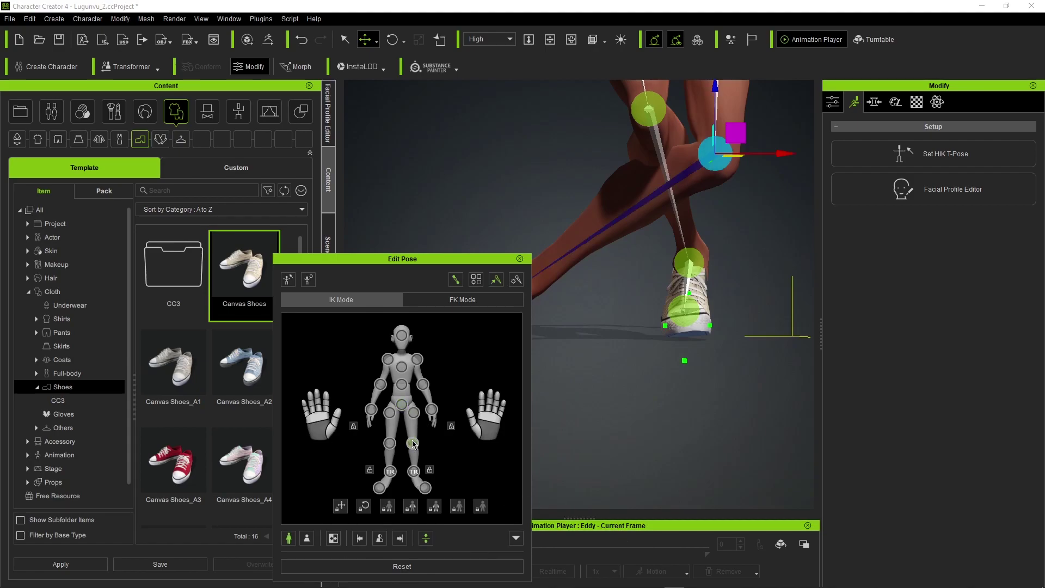
pyautogui.moveTo(714, 85); pyautogui.dragTo(717, 144)
pyautogui.hotkey('ctrl', 'z')
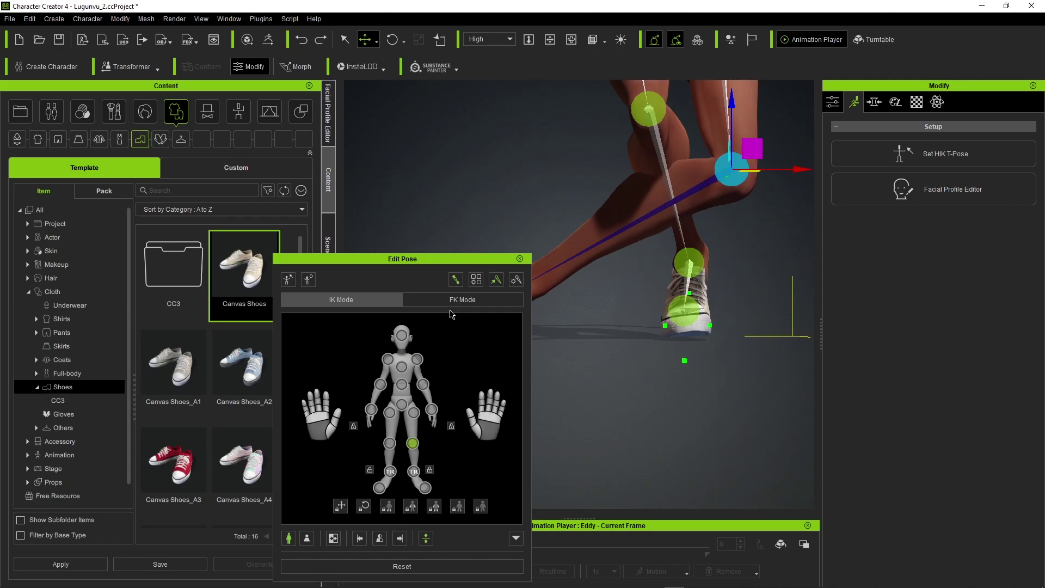
# Switch pose editing to FK Mode and test rotating the calf up and back.
pyautogui.press('e')
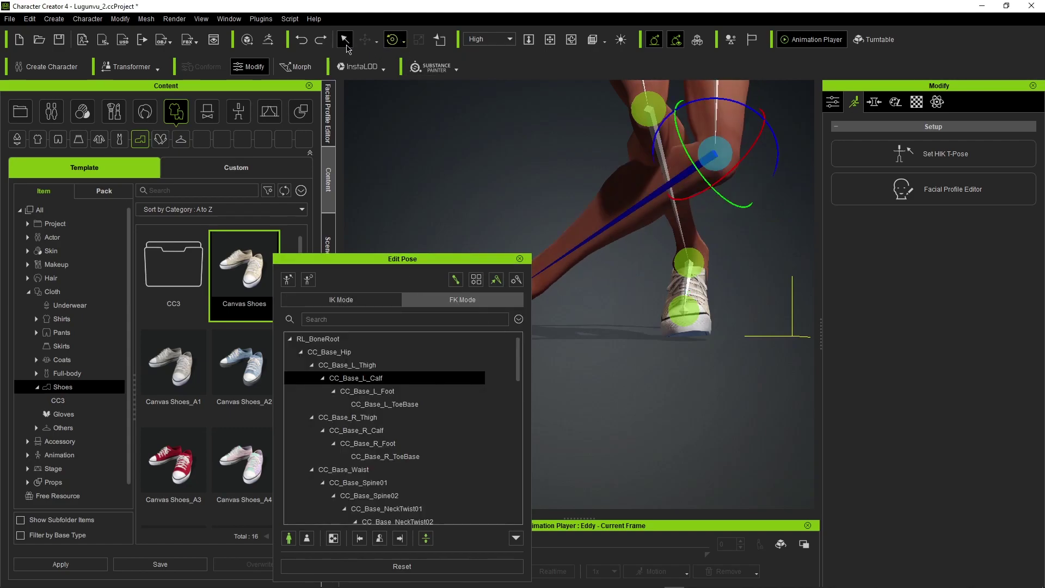
pyautogui.click(345, 40)
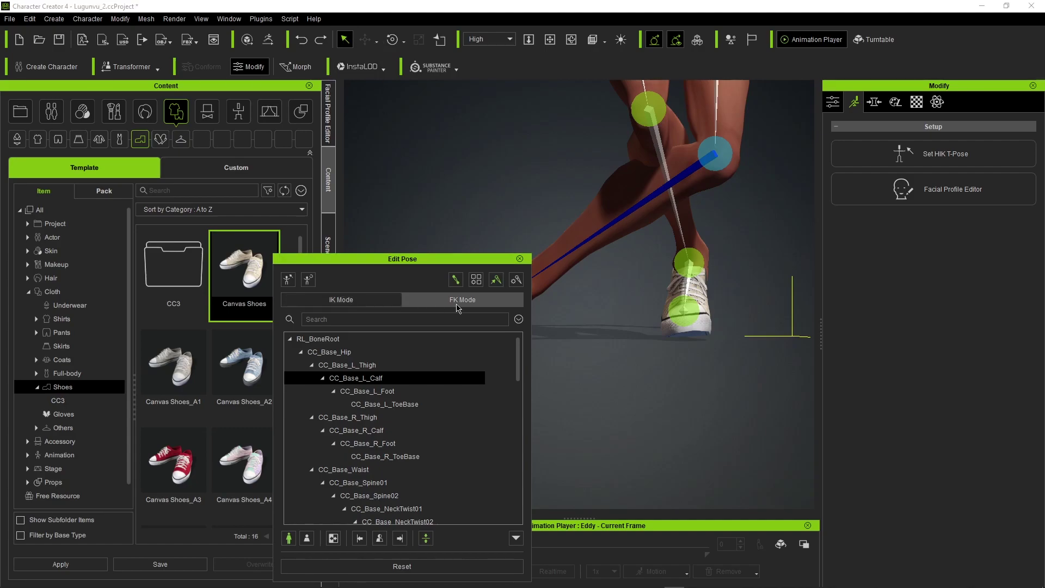
pyautogui.press('e')
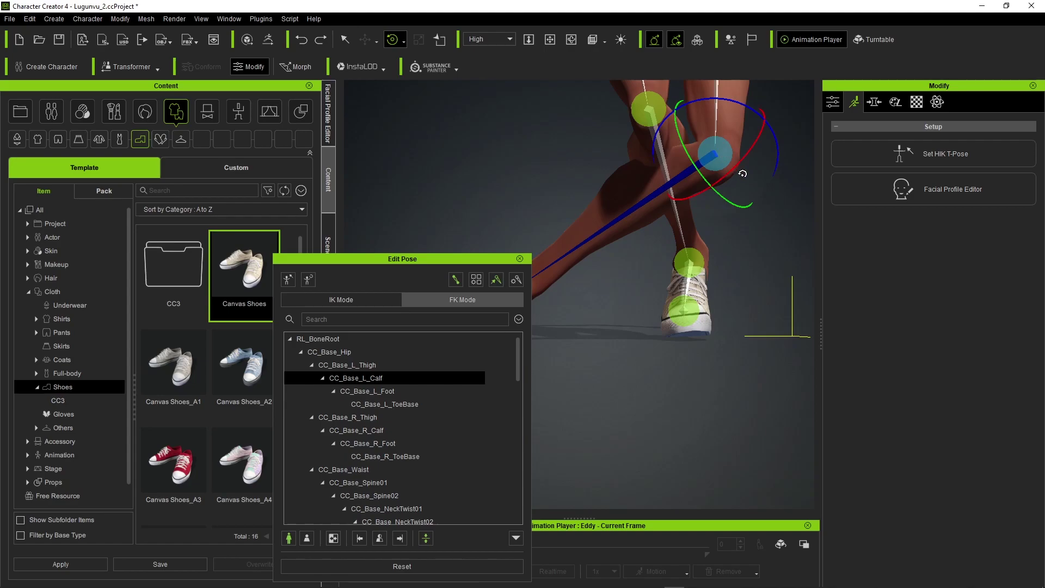
pyautogui.moveTo(745, 160); pyautogui.dragTo(739, 191)
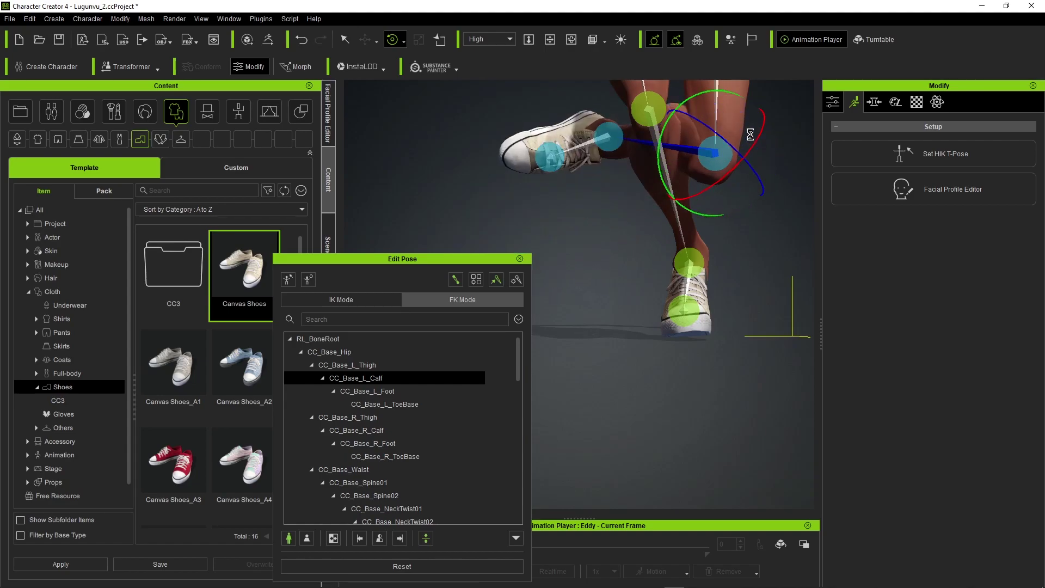
pyautogui.moveTo(750, 135); pyautogui.dragTo(775, 152)
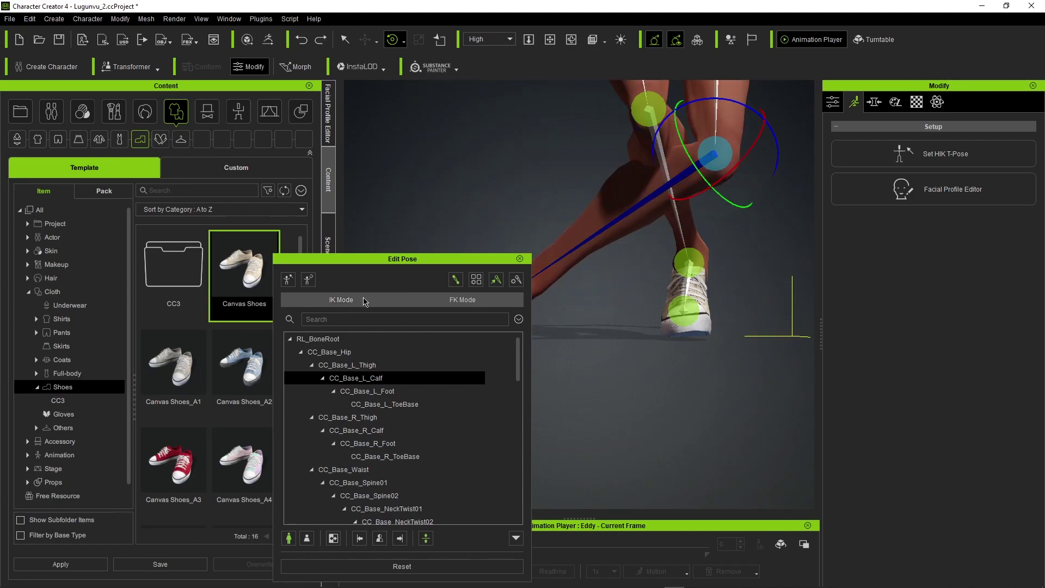
# Return pose editing to IK mode with the move gizmo set to local axes.
pyautogui.click(342, 299)
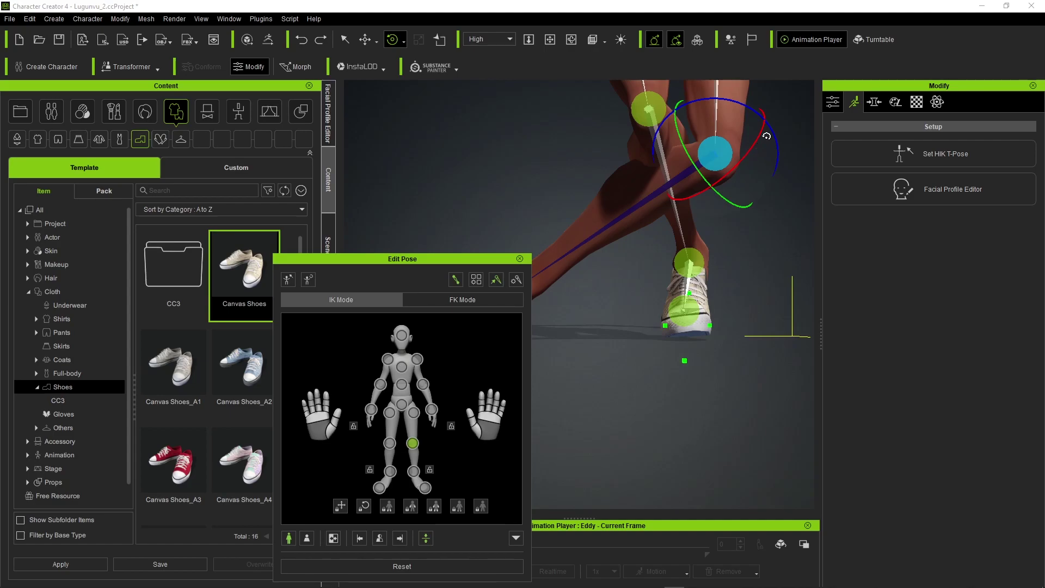
pyautogui.click(365, 40)
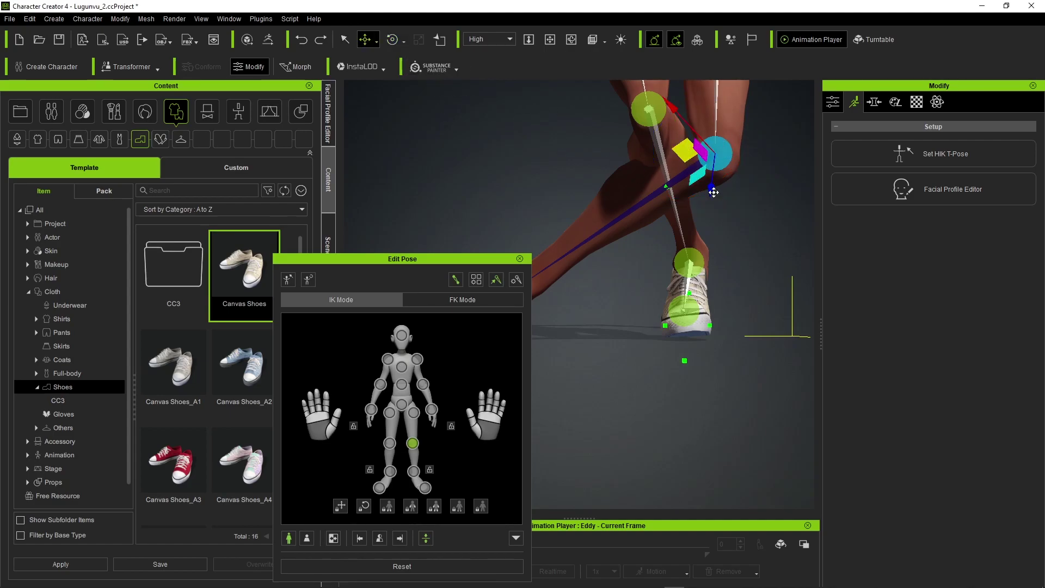
pyautogui.moveTo(716, 209); pyautogui.dragTo(697, 258, button='right')
pyautogui.hotkey('ctrl', 'z')
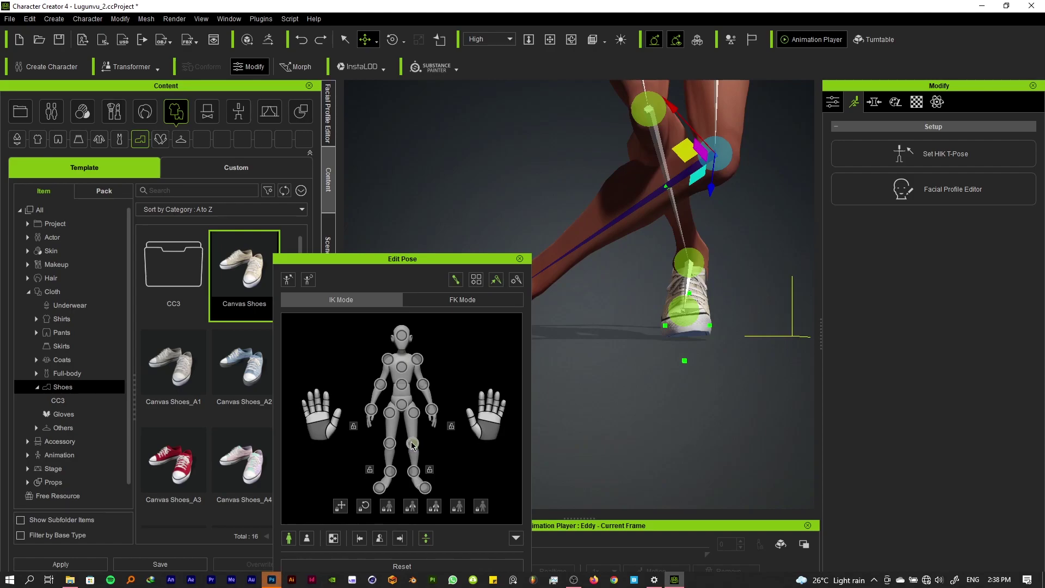
pyautogui.click(376, 41)
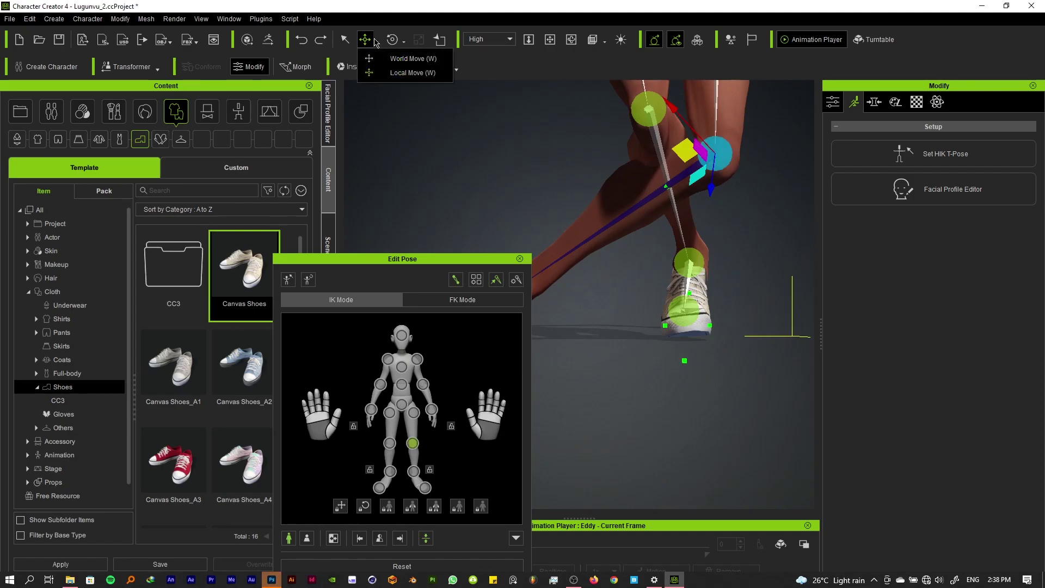
pyautogui.click(420, 70)
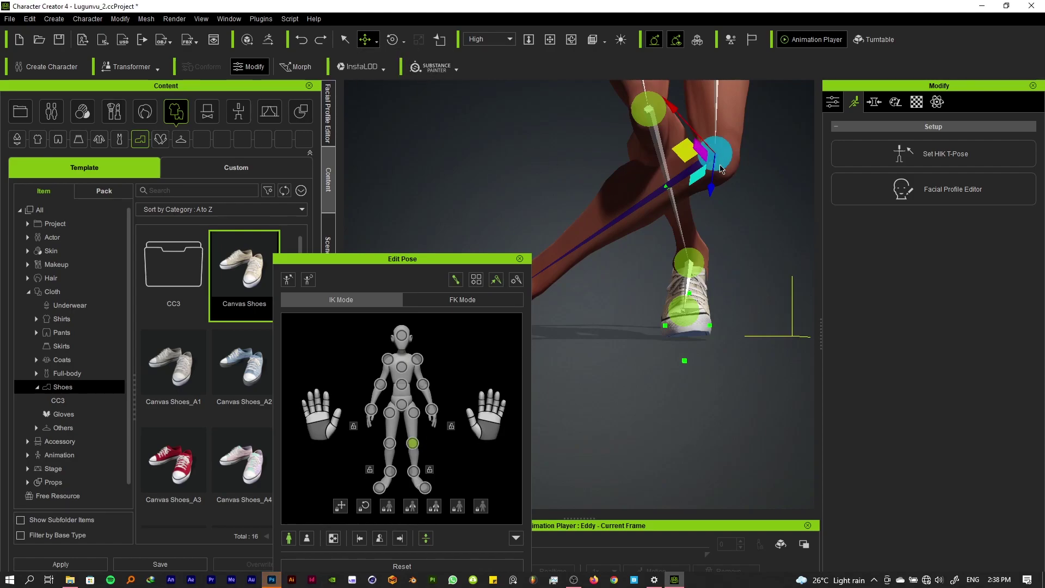
# Raise the right knee effector to re-pose the leg and close the pose editor.
pyautogui.click(426, 490)
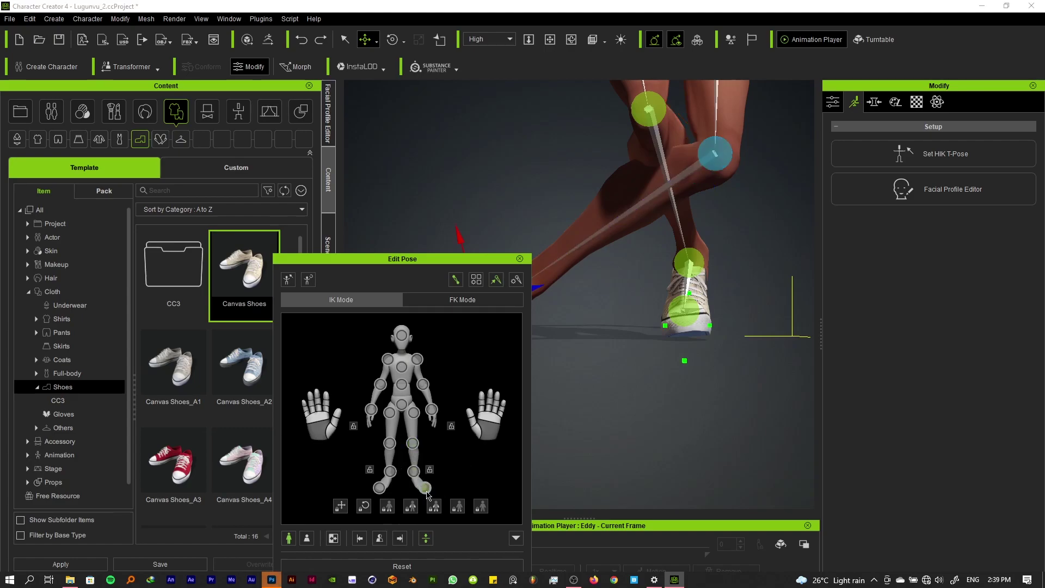
pyautogui.click(414, 472)
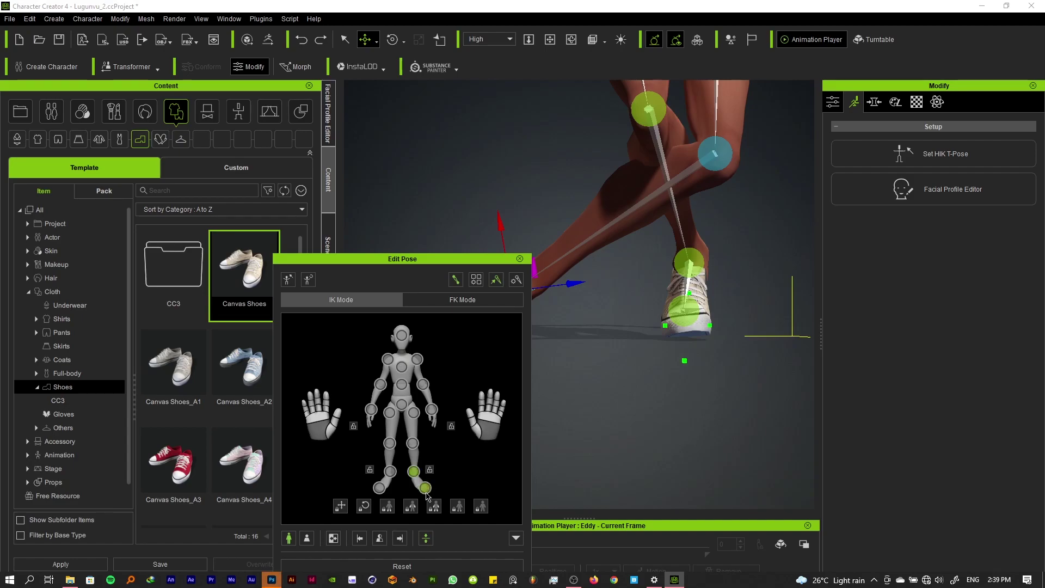
pyautogui.click(426, 490)
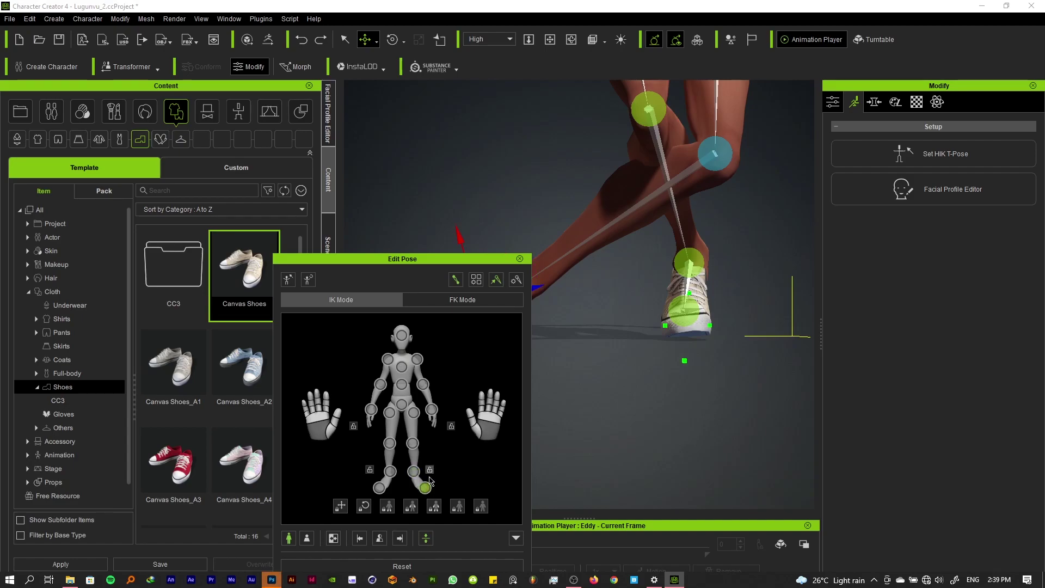
pyautogui.click(413, 443)
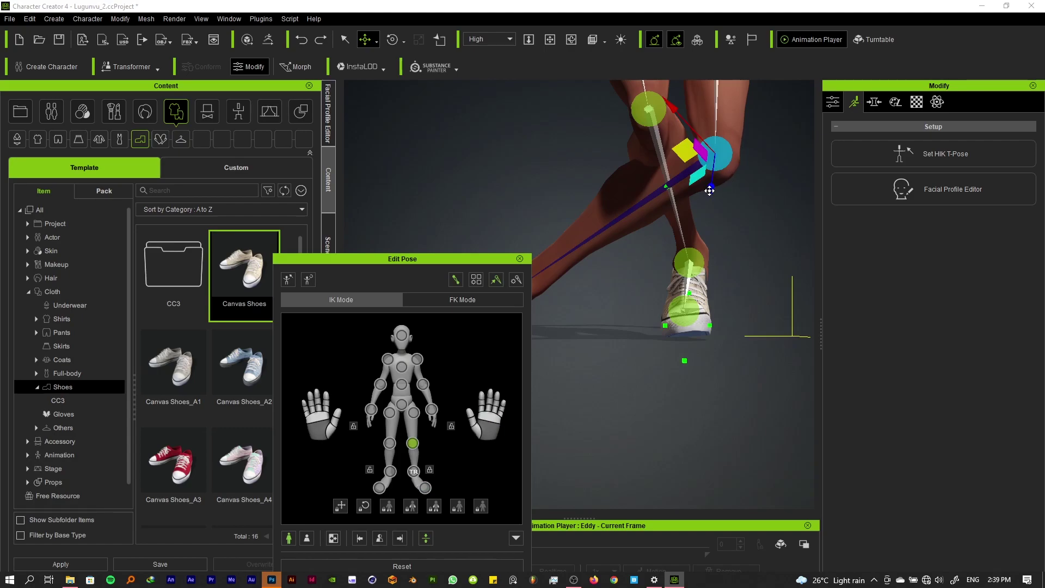
pyautogui.moveTo(709, 191); pyautogui.dragTo(703, 132)
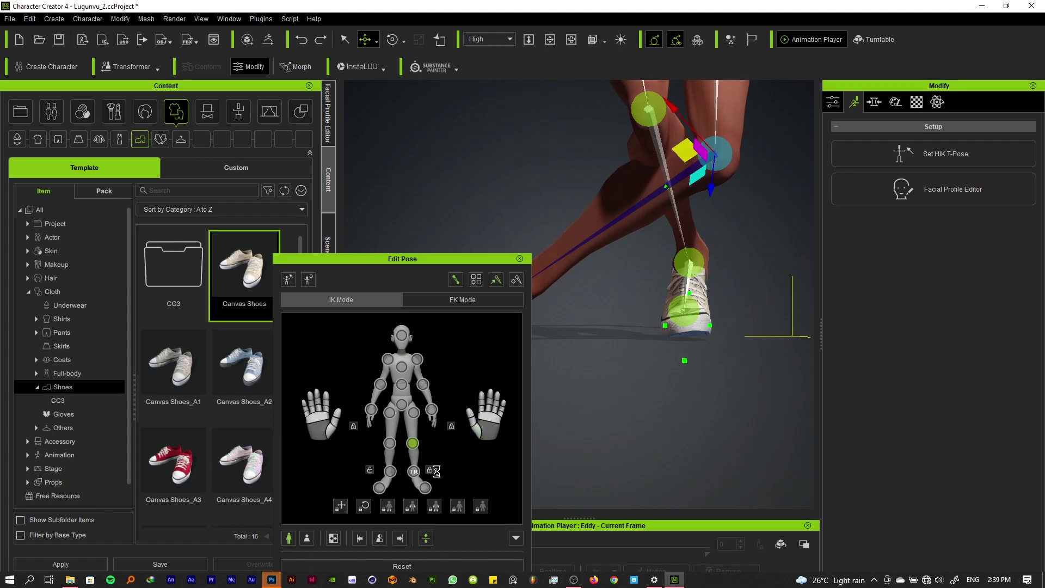
pyautogui.click(419, 479)
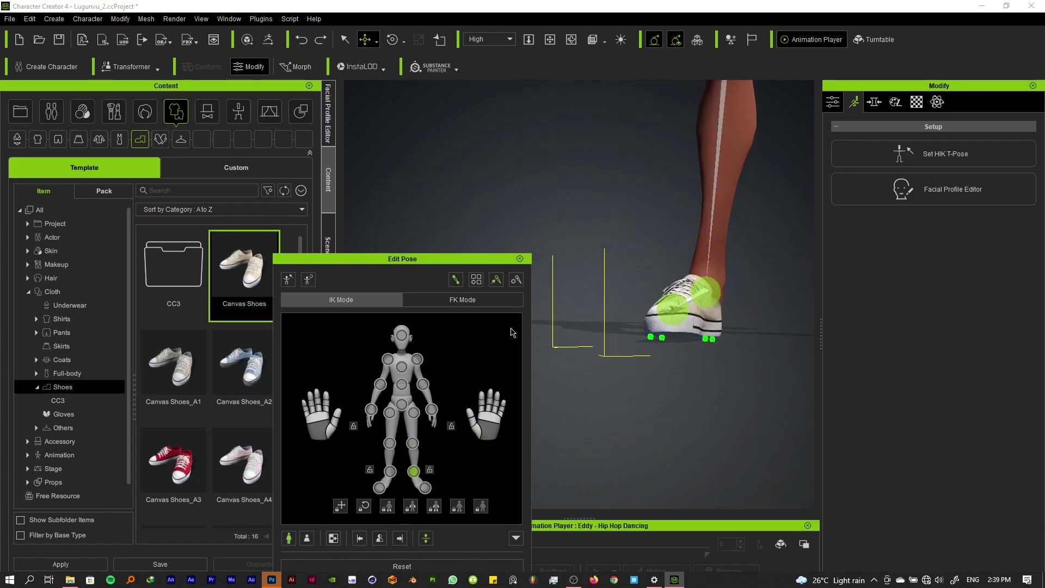
pyautogui.click(520, 259)
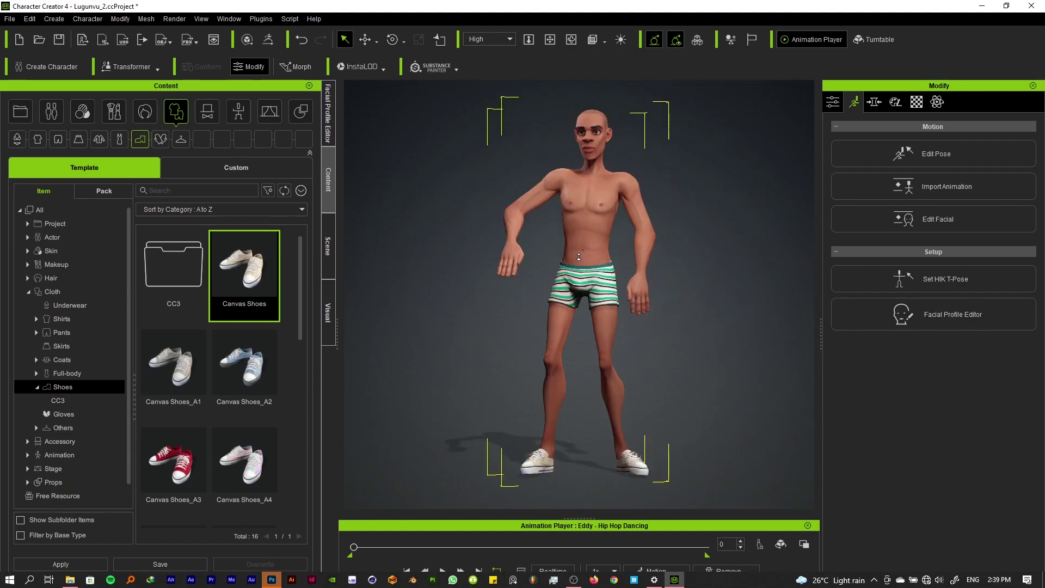
pyautogui.click(271, 580)
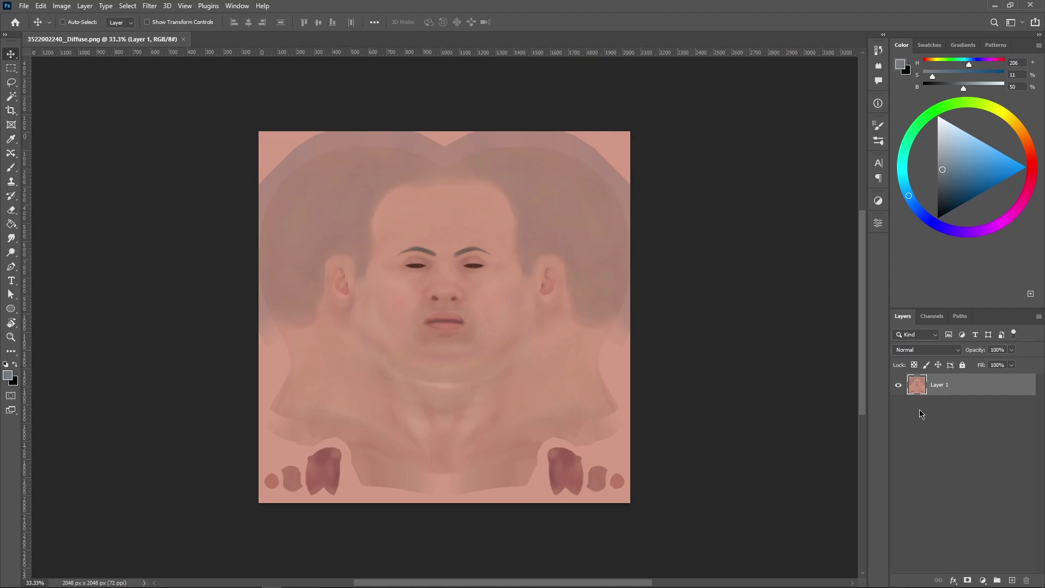
# Tint the face diffuse texture with the NantongoSkin Hue/Saturation preset and save it.
pyautogui.hotkey('ctrl', 'u')
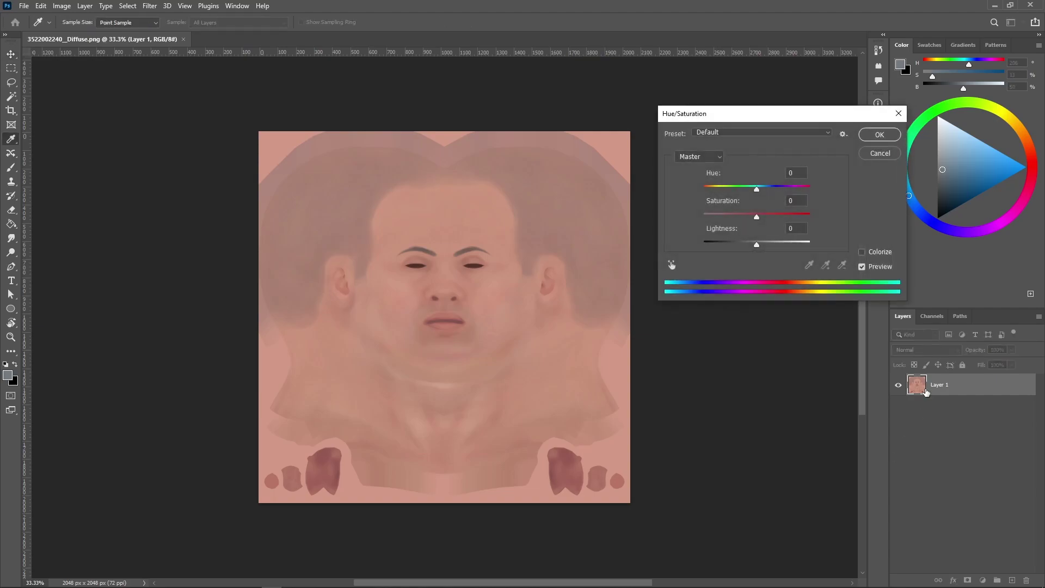
pyautogui.click(795, 135)
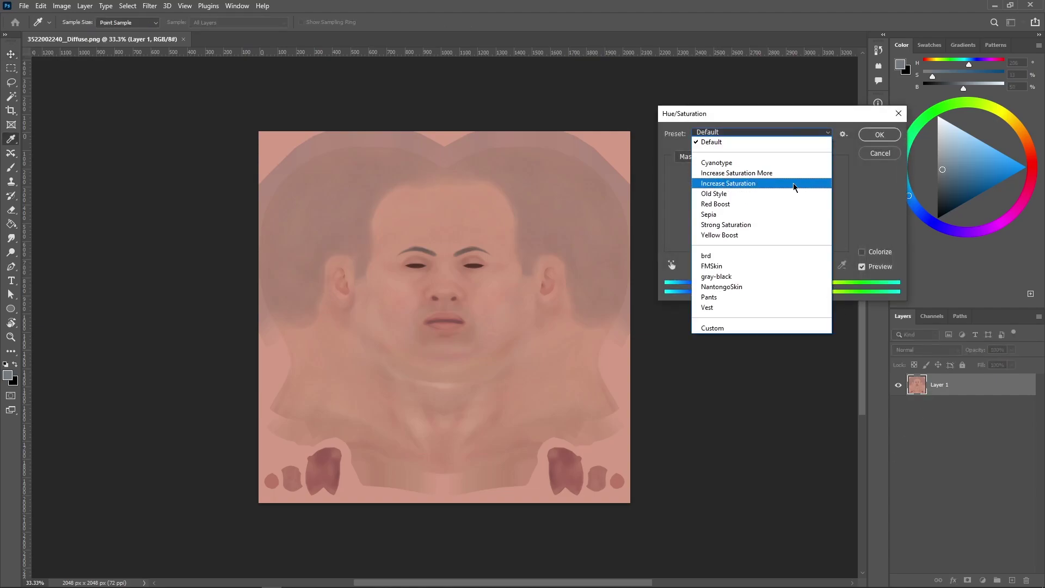
pyautogui.click(736, 290)
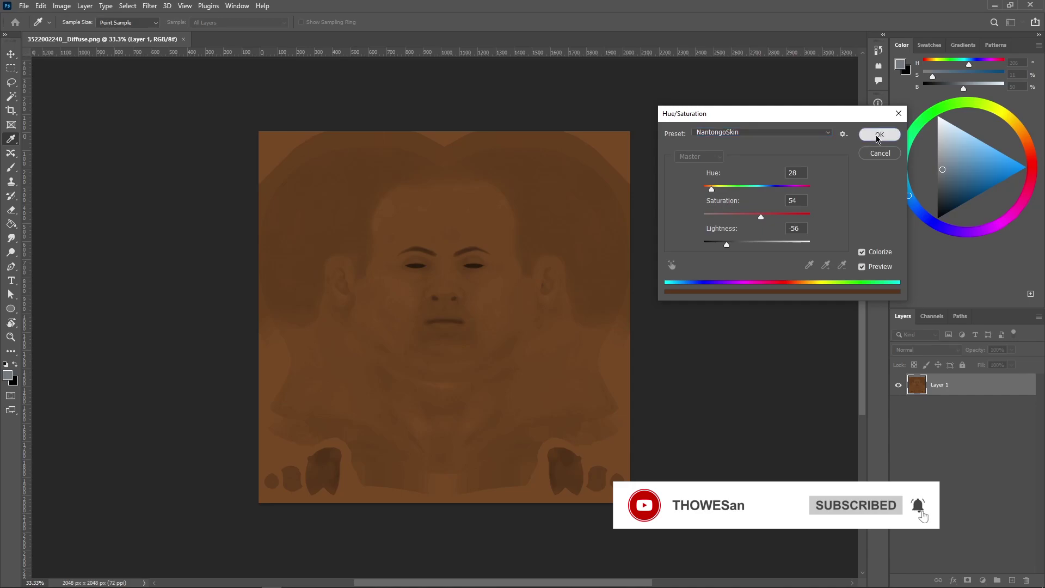
pyautogui.click(880, 135)
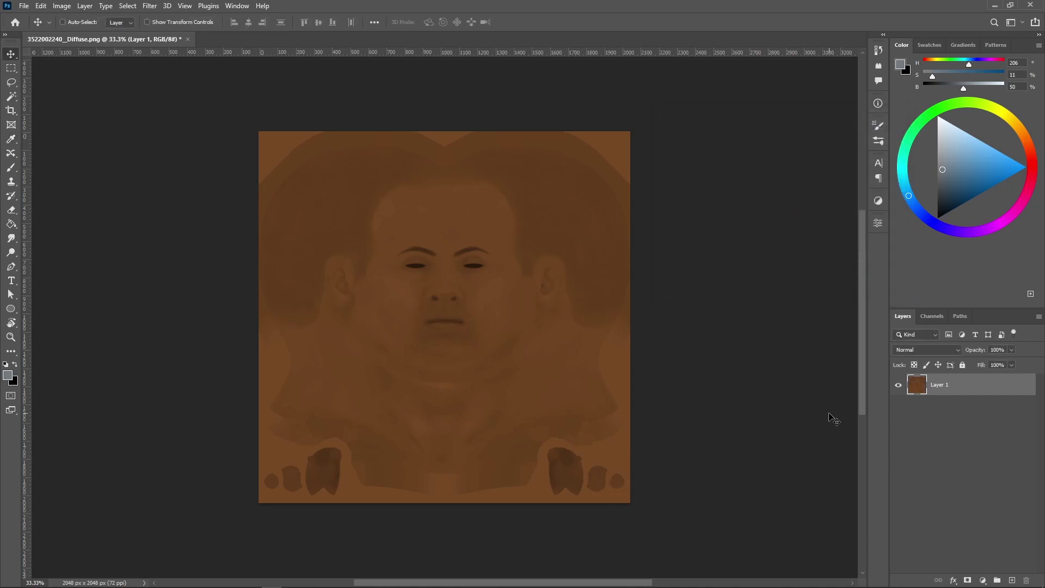
pyautogui.hotkey('ctrl', 's')
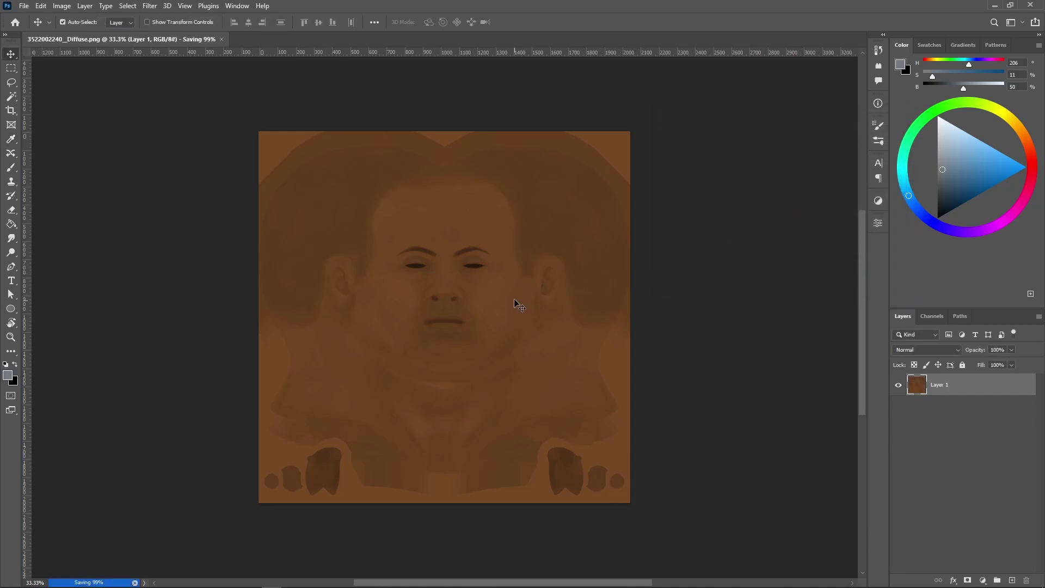
pyautogui.hotkey('alt', 'Tab')
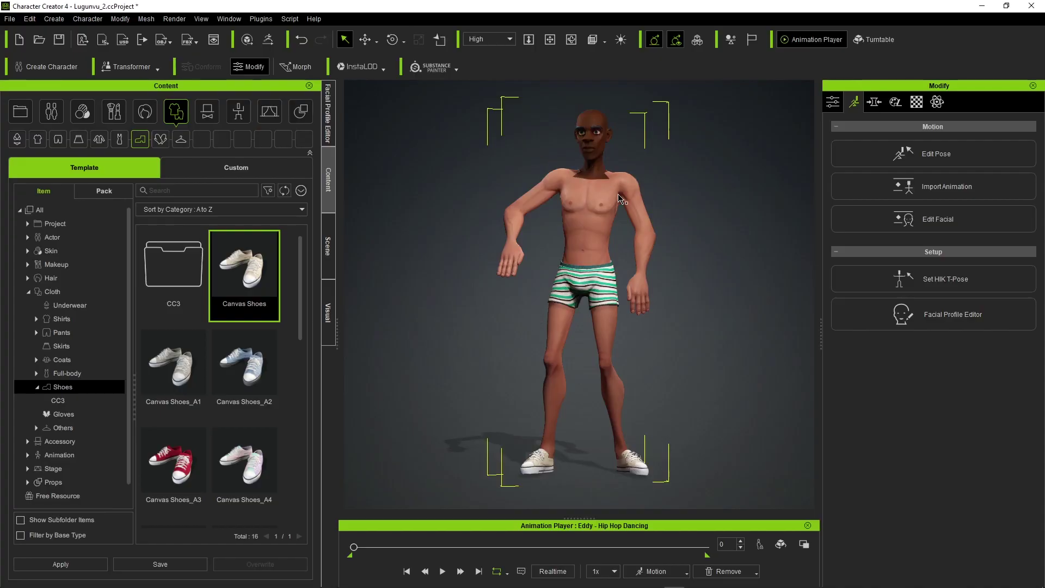
# Check the brown face, then launch the Std_Skin_Body Base Color texture in Photoshop.
pyautogui.press('F6')
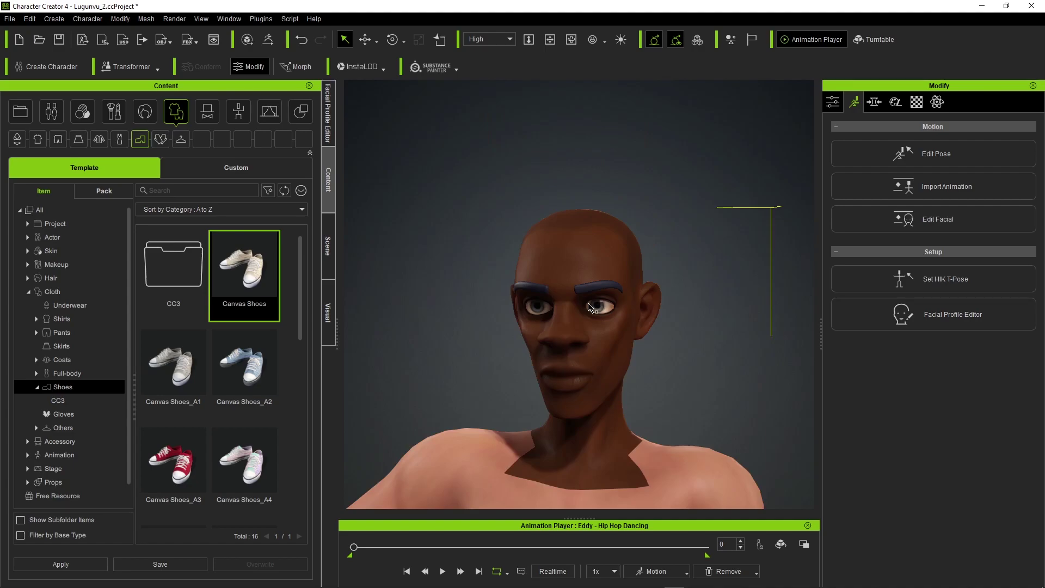
pyautogui.press('F5')
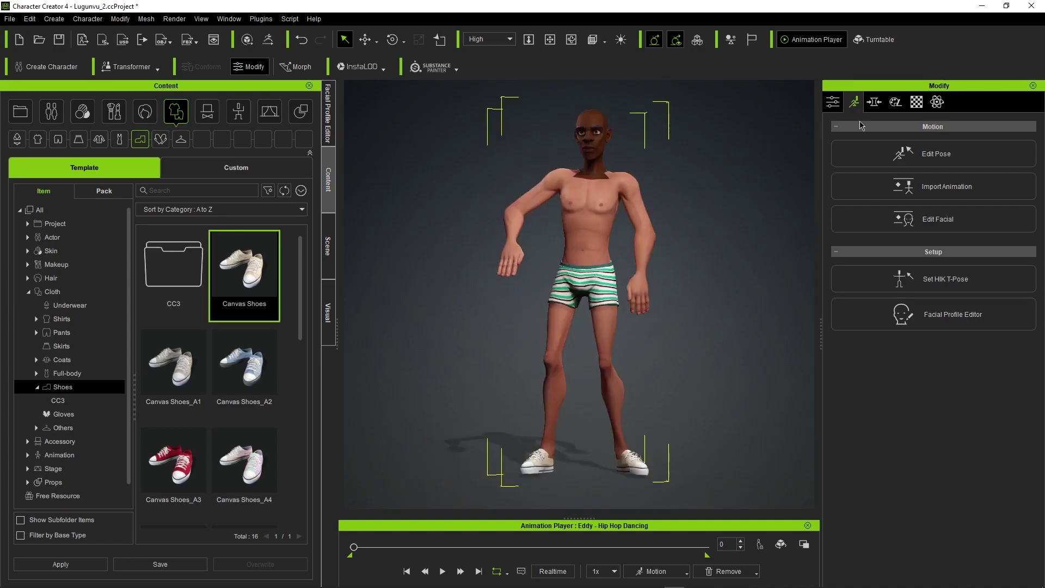
pyautogui.click(916, 102)
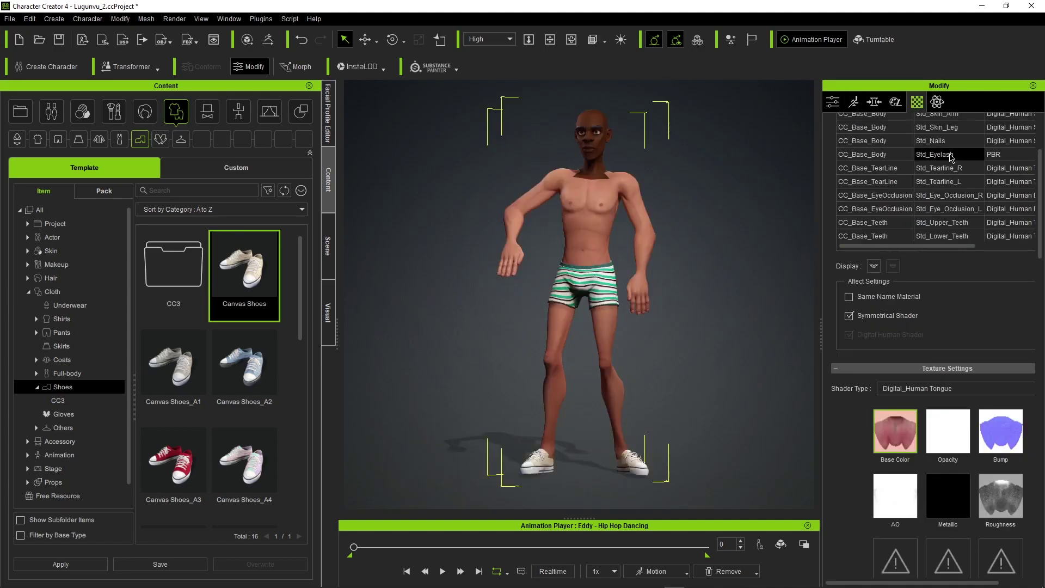
pyautogui.scroll(3, 950, 163)
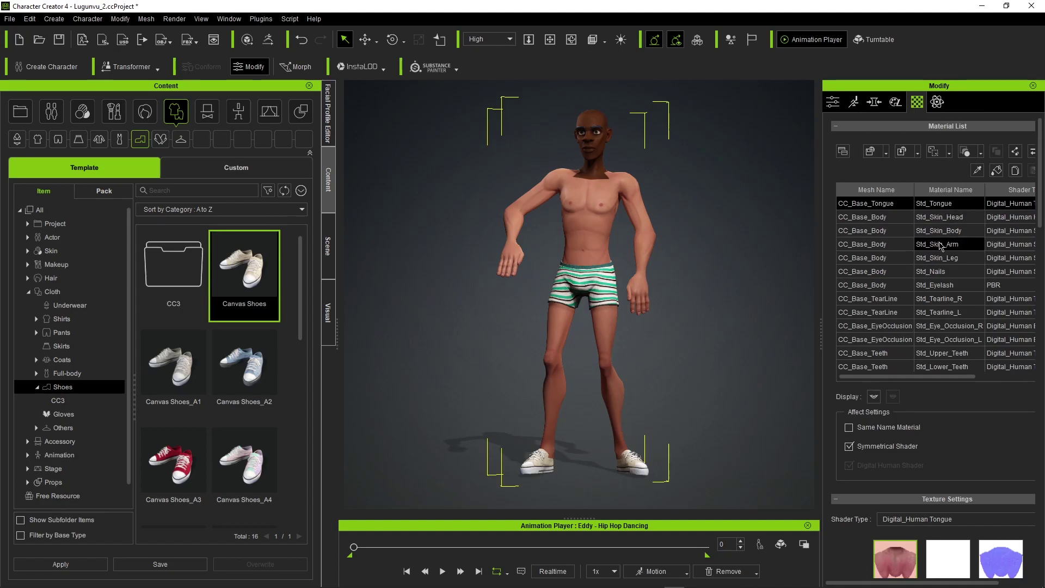
pyautogui.click(942, 229)
pyautogui.scroll(-3, 870, 463)
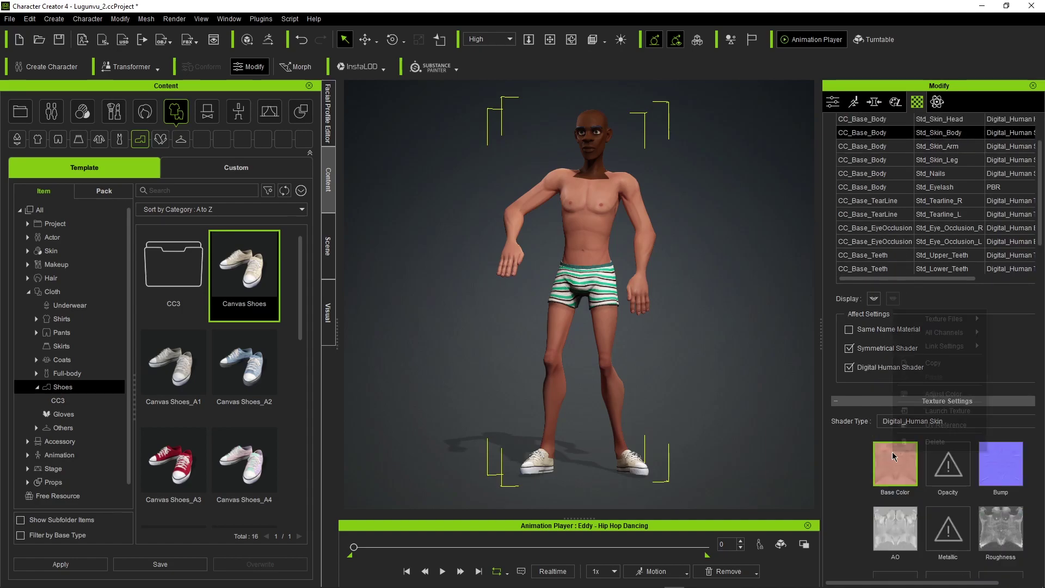
pyautogui.rightClick(894, 455)
pyautogui.click(919, 408)
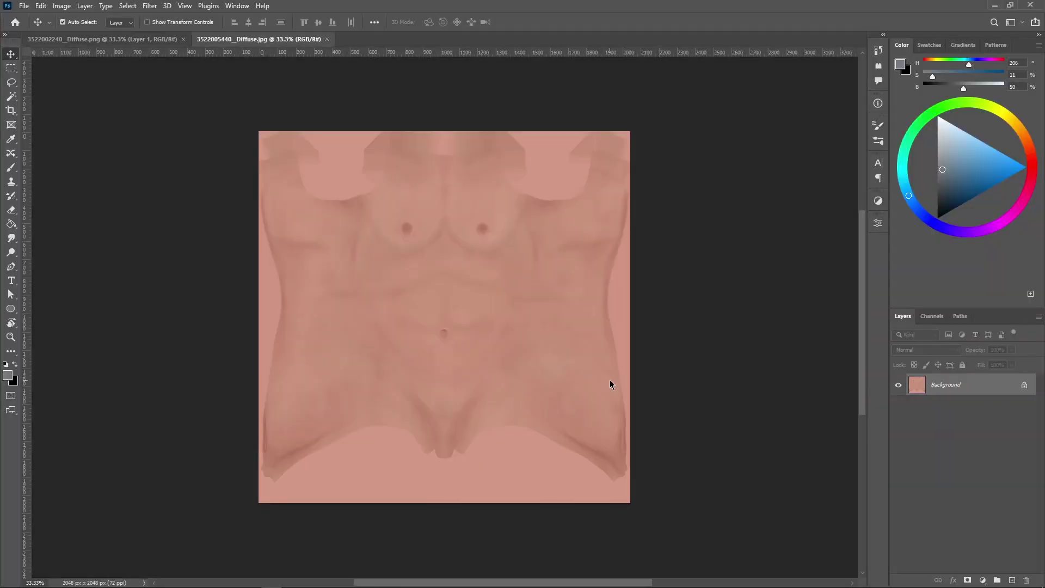
# Tint the body diffuse texture brown with the NantongoSkin Hue/Saturation preset.
pyautogui.hotkey('ctrl', 'u')
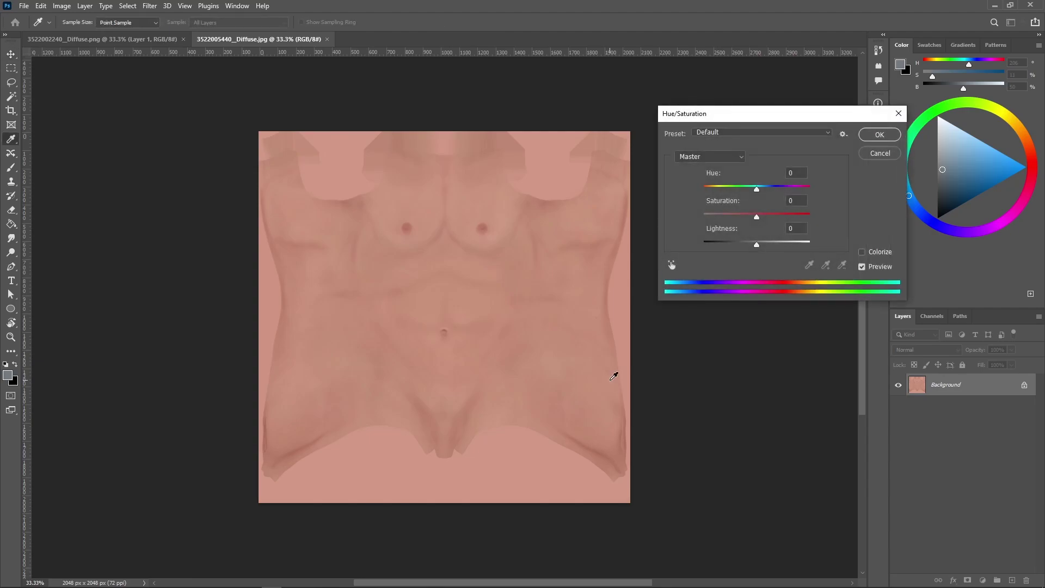
pyautogui.click(771, 135)
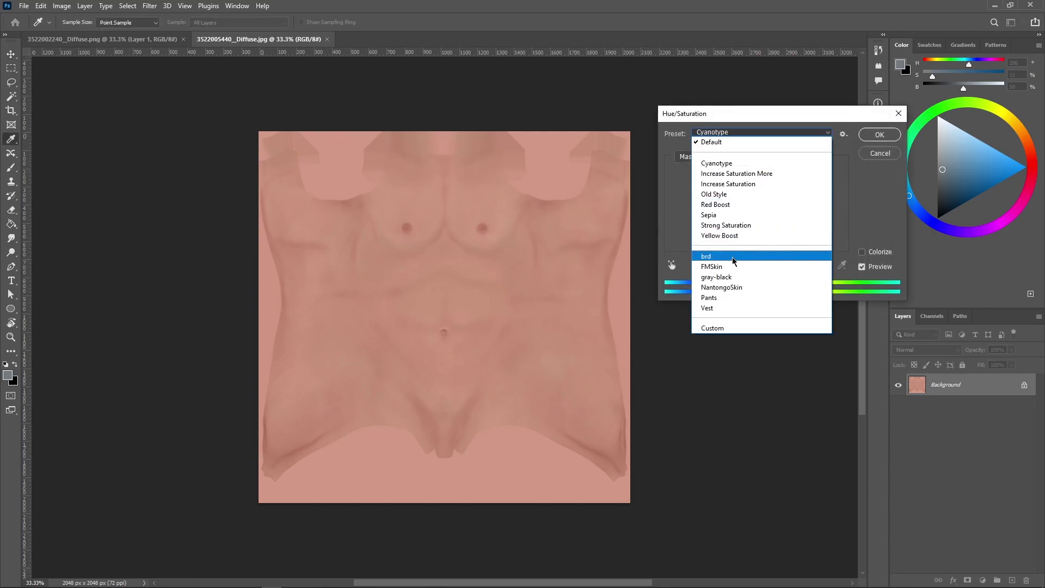
pyautogui.click(735, 293)
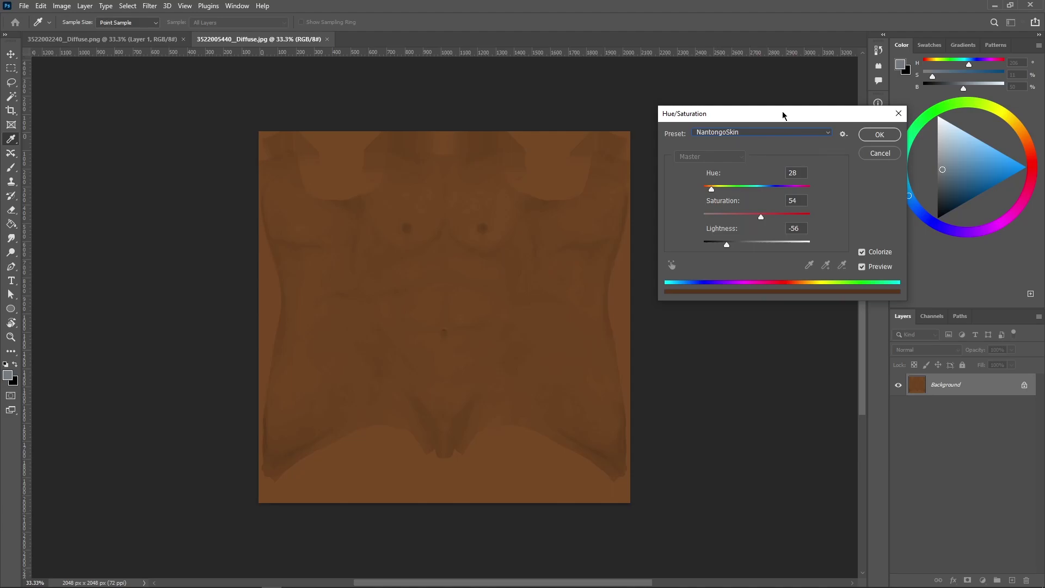
pyautogui.moveTo(783, 115); pyautogui.dragTo(667, 84)
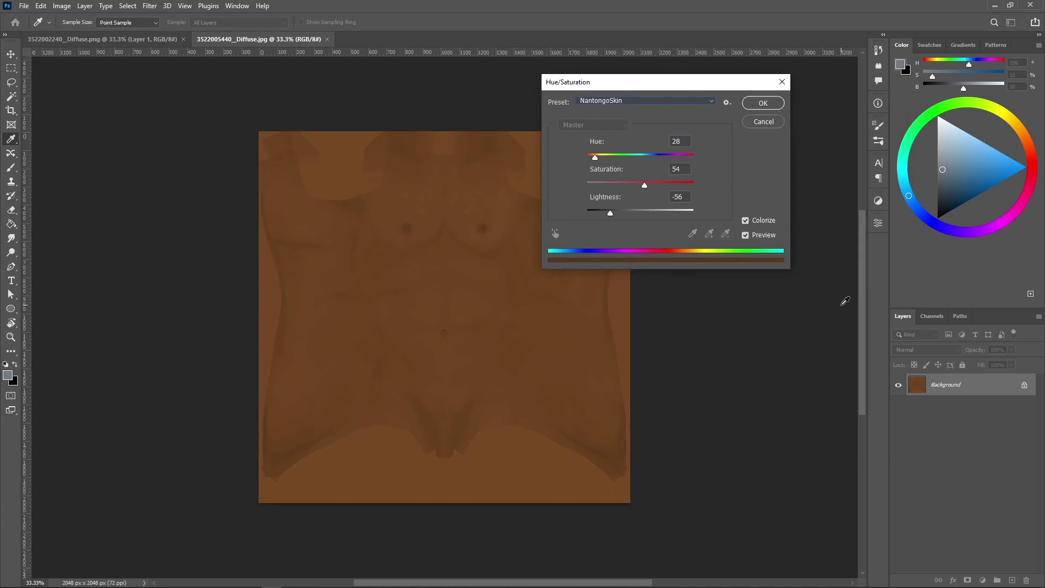
pyautogui.click(764, 103)
pyautogui.press('v')
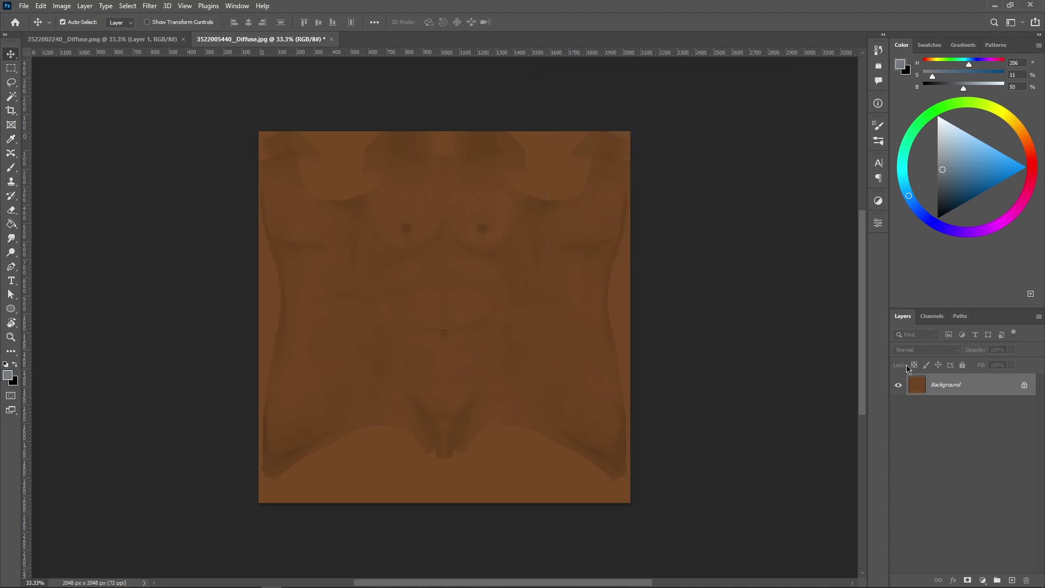
# Save the tinted body texture as a JPEG at maximum quality 12.
pyautogui.hotkey('ctrl', 's')
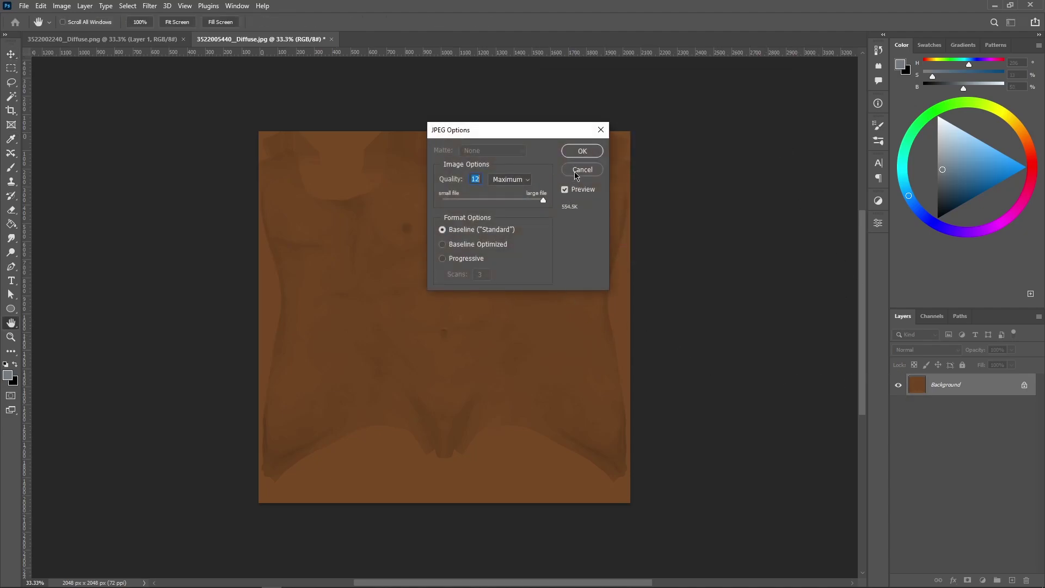
pyautogui.click(581, 153)
pyautogui.hotkey('alt', 'Tab')
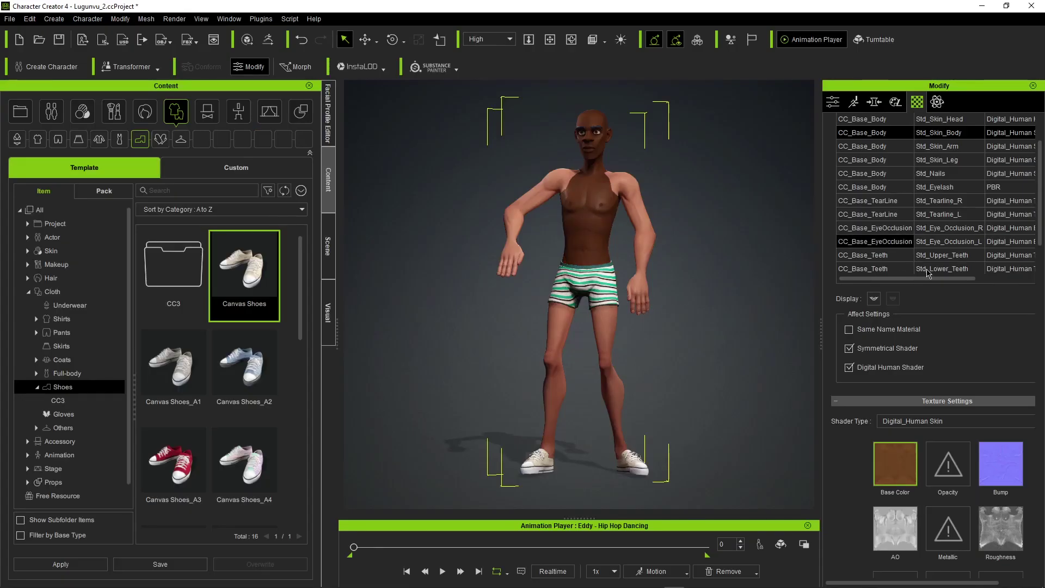
# Launch the Std_Skin_Arm Base Color texture, 43069376_Diffuse.jpg, in Photoshop.
pyautogui.click(943, 146)
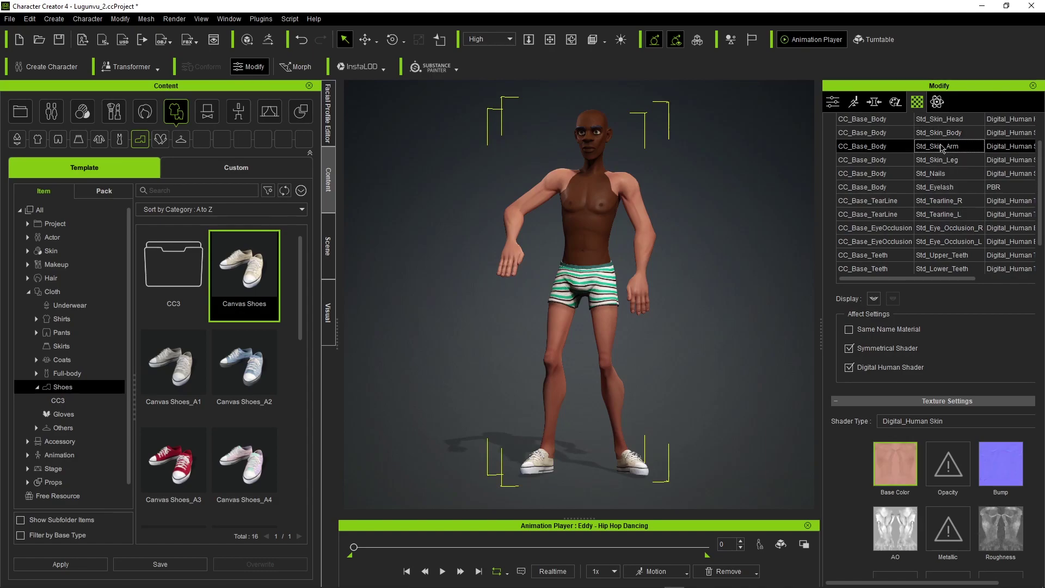
pyautogui.rightClick(895, 462)
pyautogui.click(931, 408)
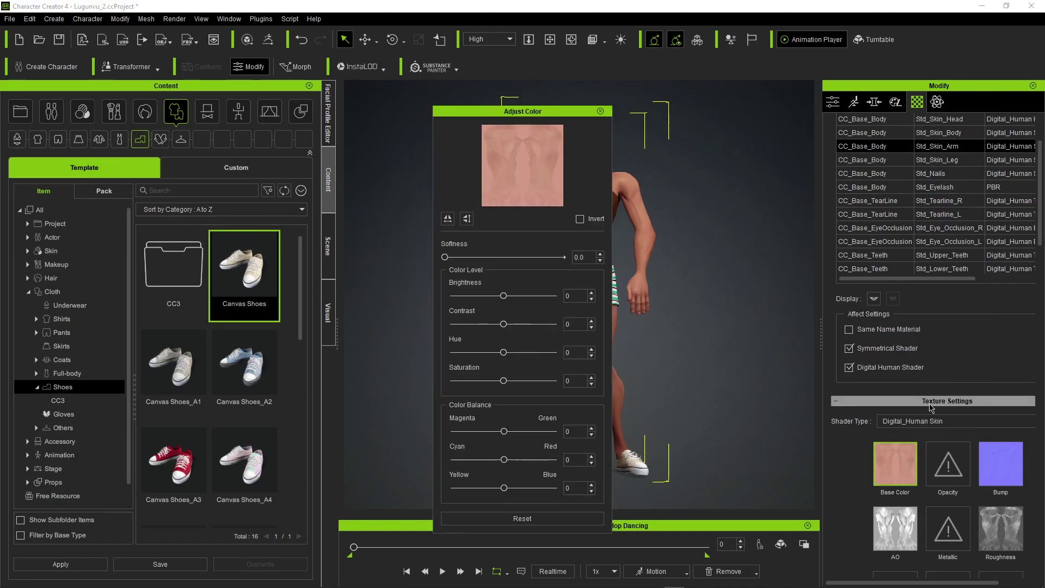
pyautogui.click(600, 112)
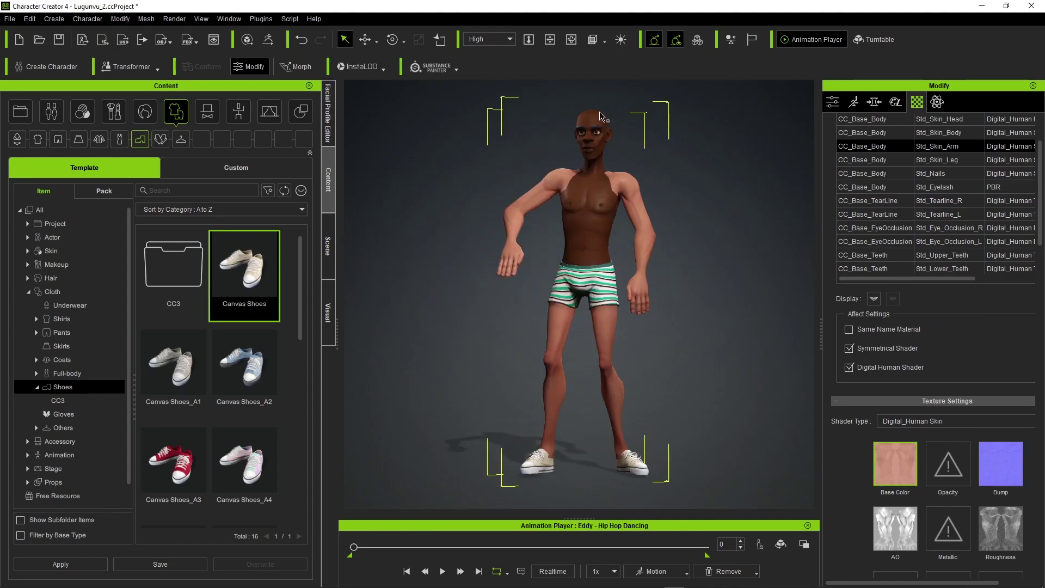
pyautogui.rightClick(896, 457)
pyautogui.click(930, 424)
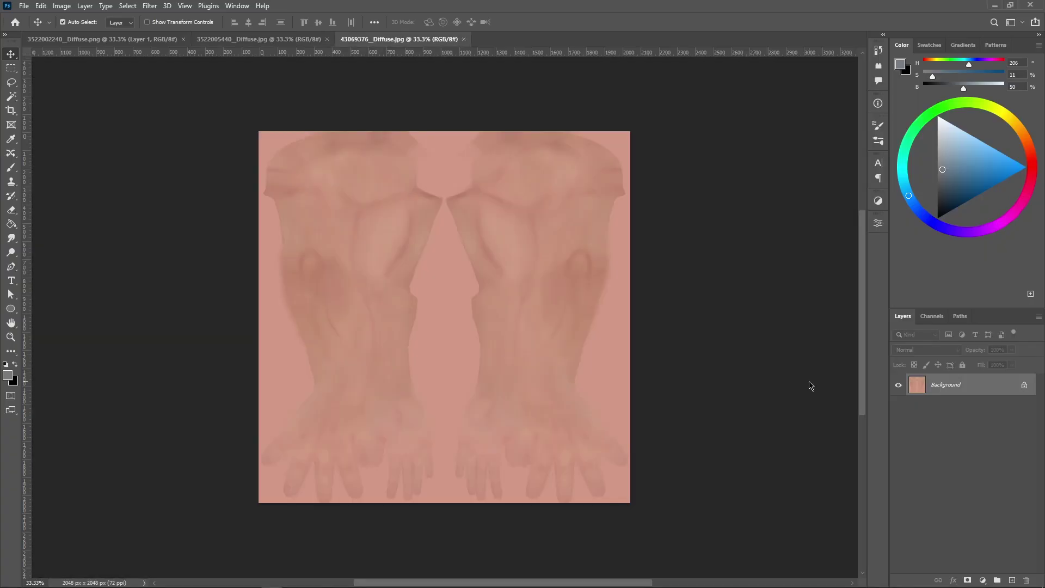
# Tint the arm texture brown with the NantongoSkin preset and save it as JPEG.
pyautogui.hotkey('ctrl', 'u')
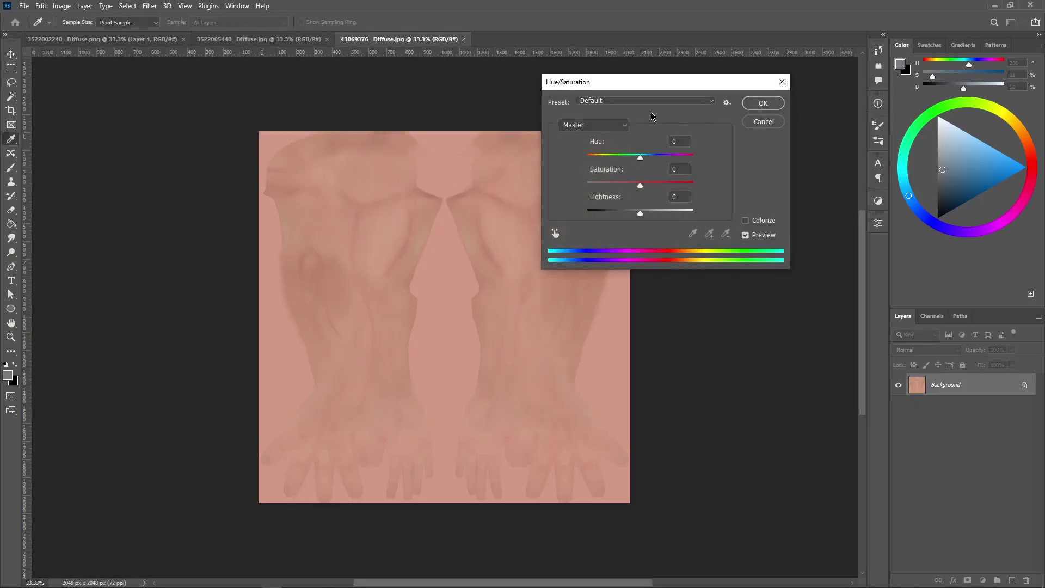
pyautogui.click(650, 104)
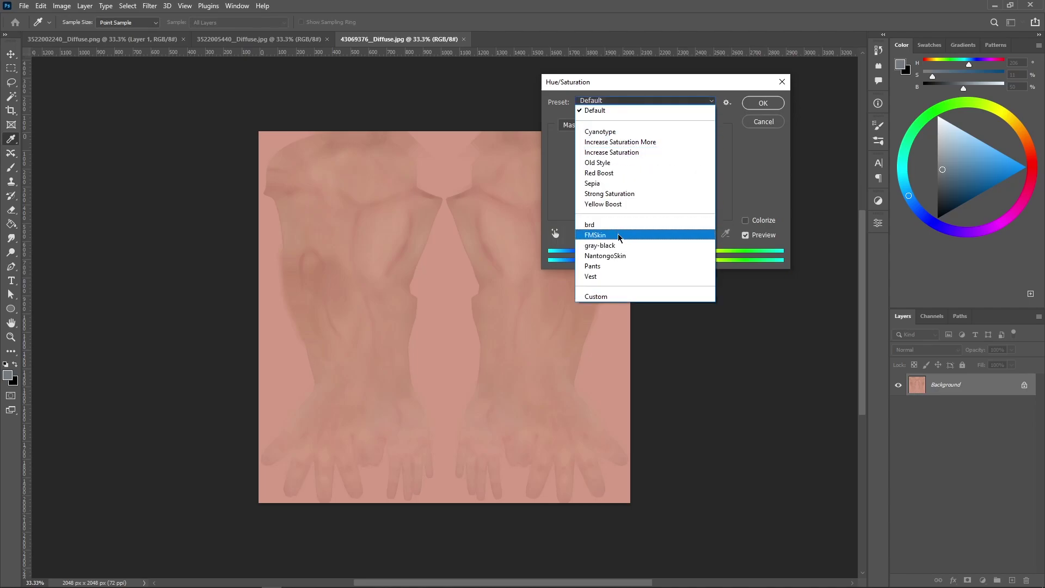
pyautogui.click(619, 256)
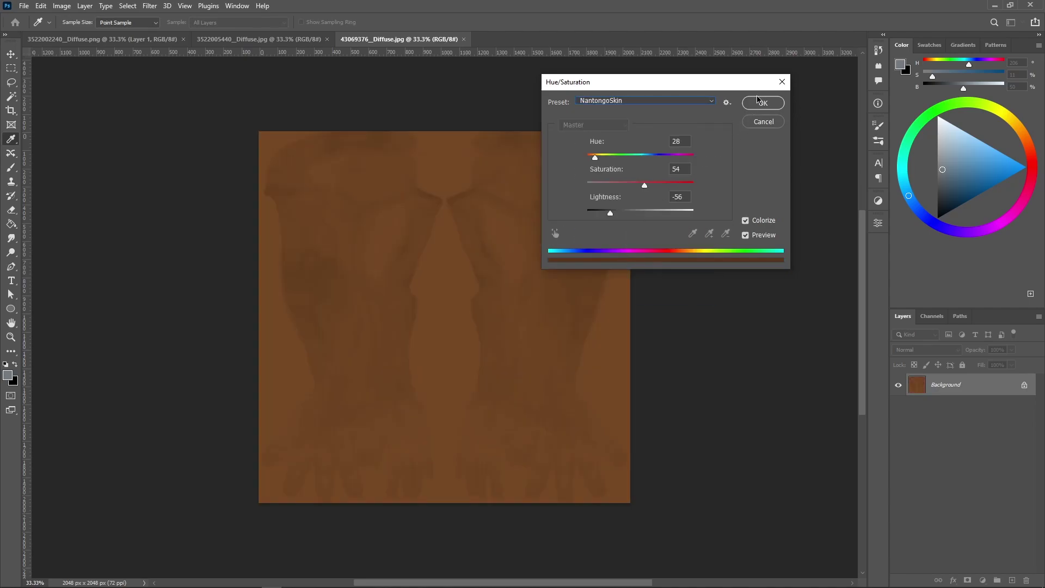
pyautogui.click(764, 104)
pyautogui.hotkey('ctrl', 's')
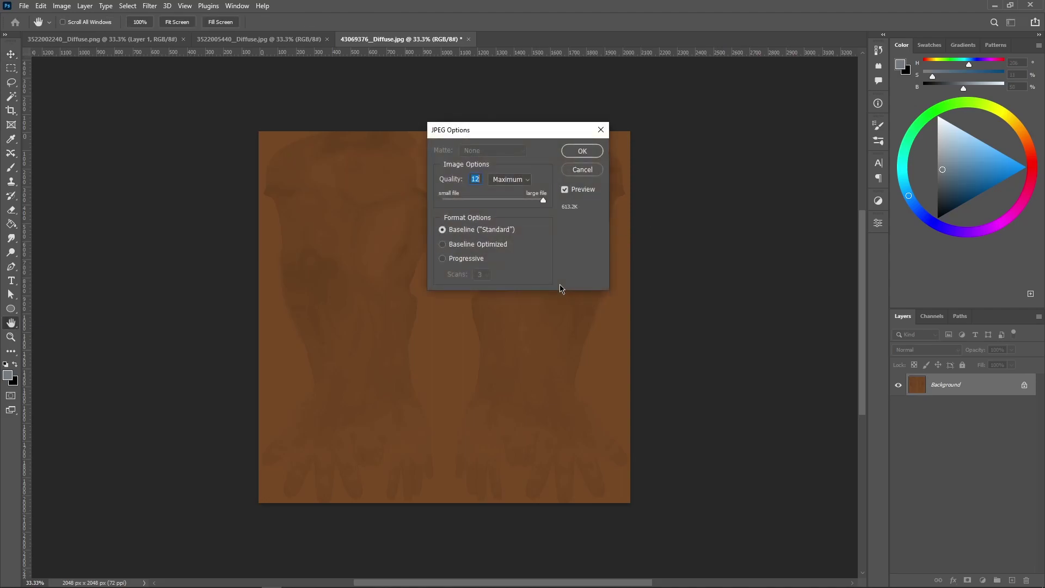
pyautogui.click(598, 156)
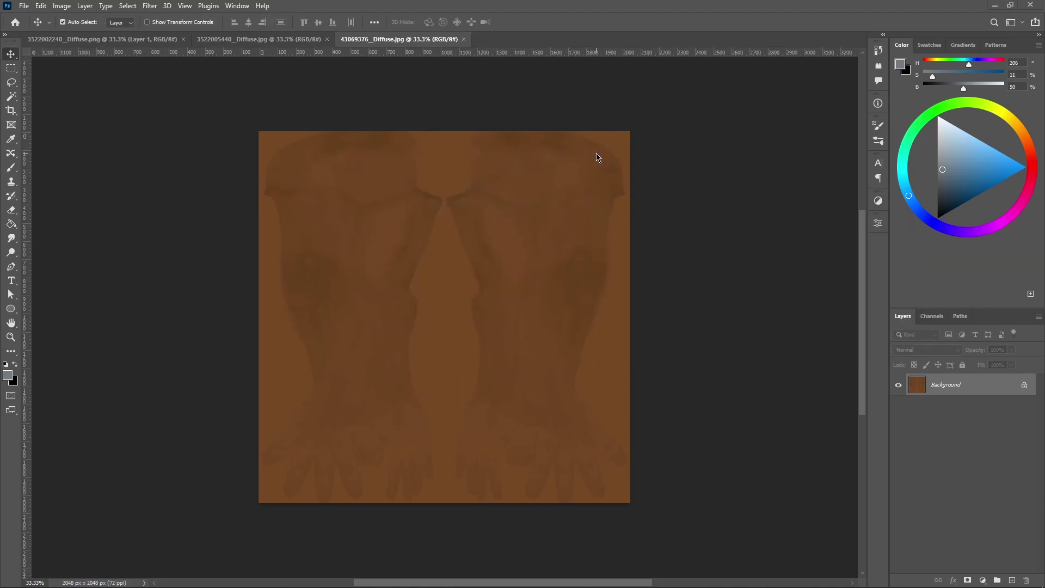
# In Character Creator, select Std_Skin_Leg and bring up its Base Color texture options.
pyautogui.hotkey('alt', 'Tab')
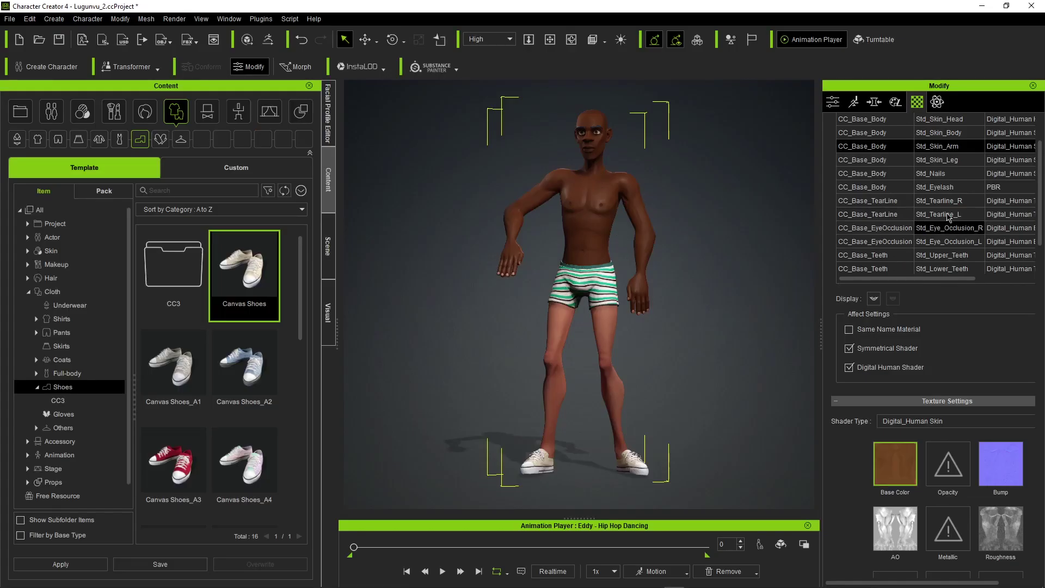
pyautogui.click(941, 172)
pyautogui.click(938, 161)
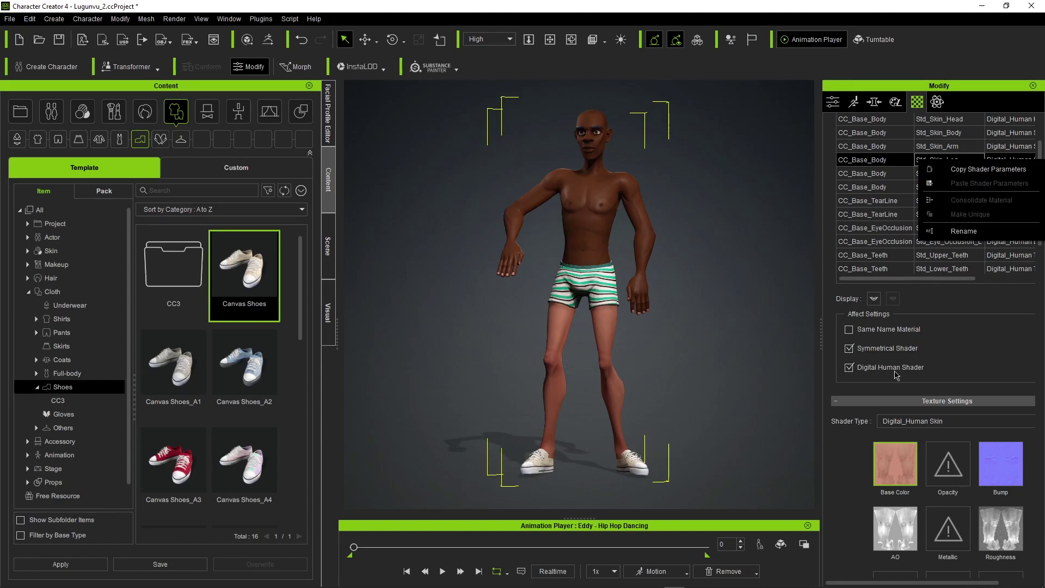
pyautogui.rightClick(895, 474)
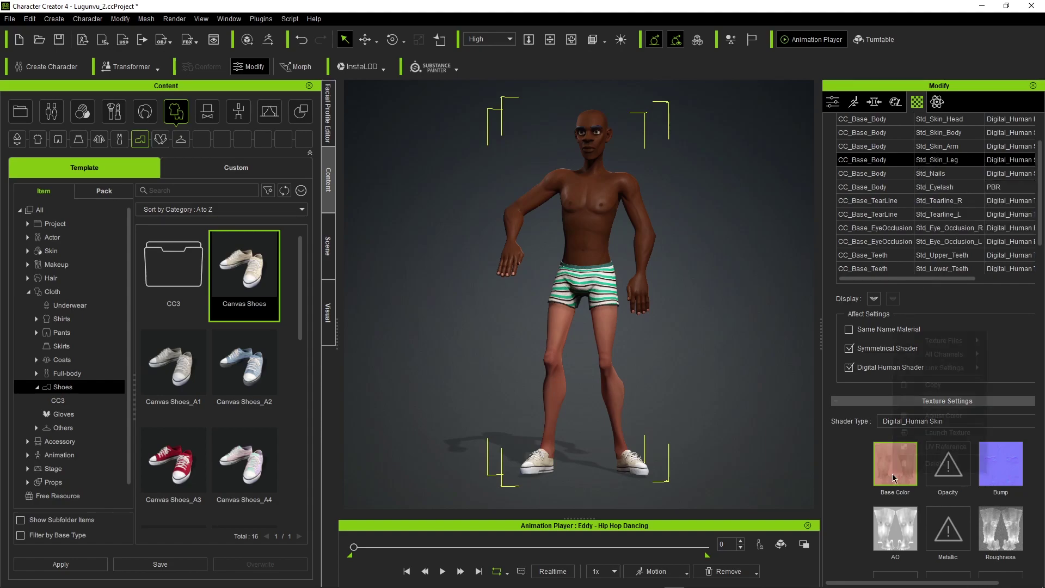
# Launch the leg texture in Photoshop and tint it brown with the NantongoSkin preset.
pyautogui.click(913, 434)
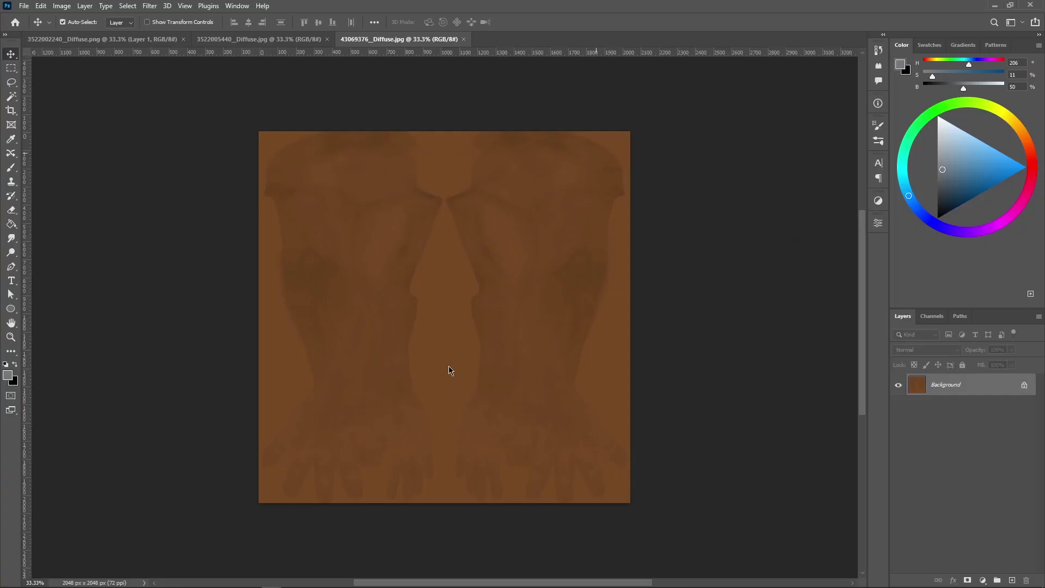
pyautogui.hotkey('ctrl', 'u')
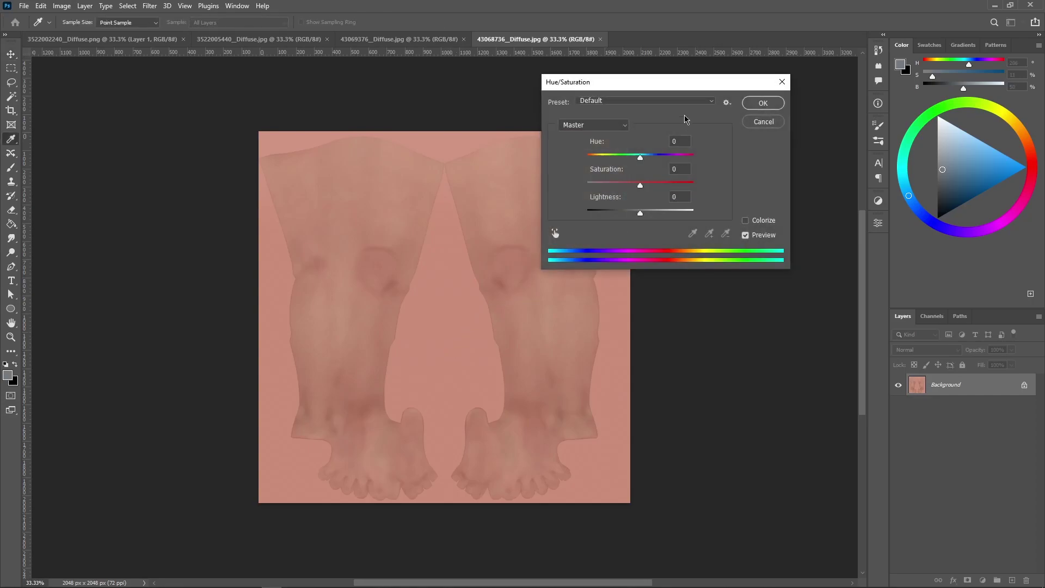
pyautogui.click(664, 103)
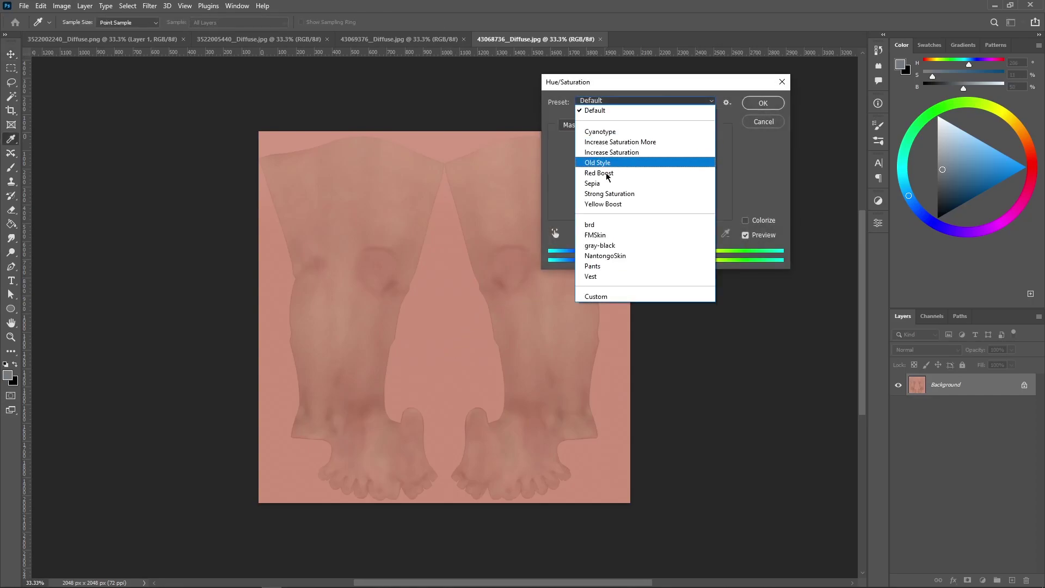
pyautogui.click(603, 257)
pyautogui.press('Return')
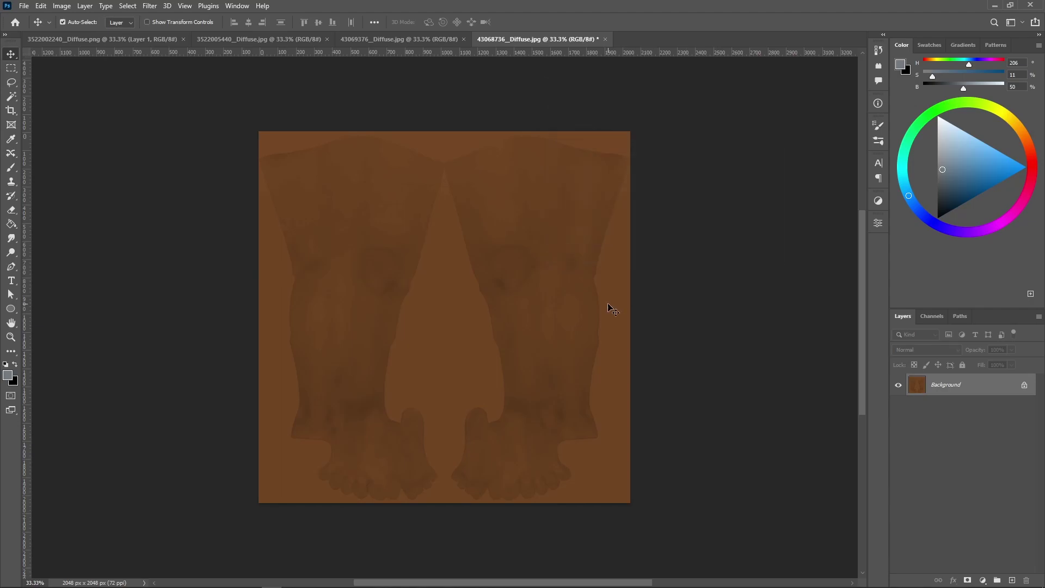
# Save the leg texture as JPEG, then save the Character Creator project.
pyautogui.hotkey('ctrl', 's')
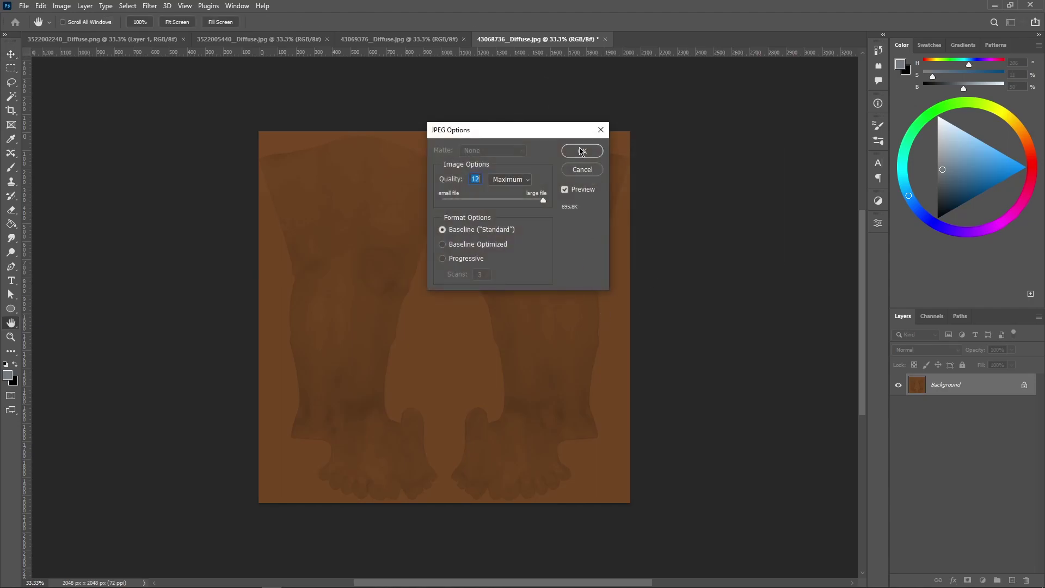
pyautogui.click(582, 152)
pyautogui.hotkey('alt', 'Tab')
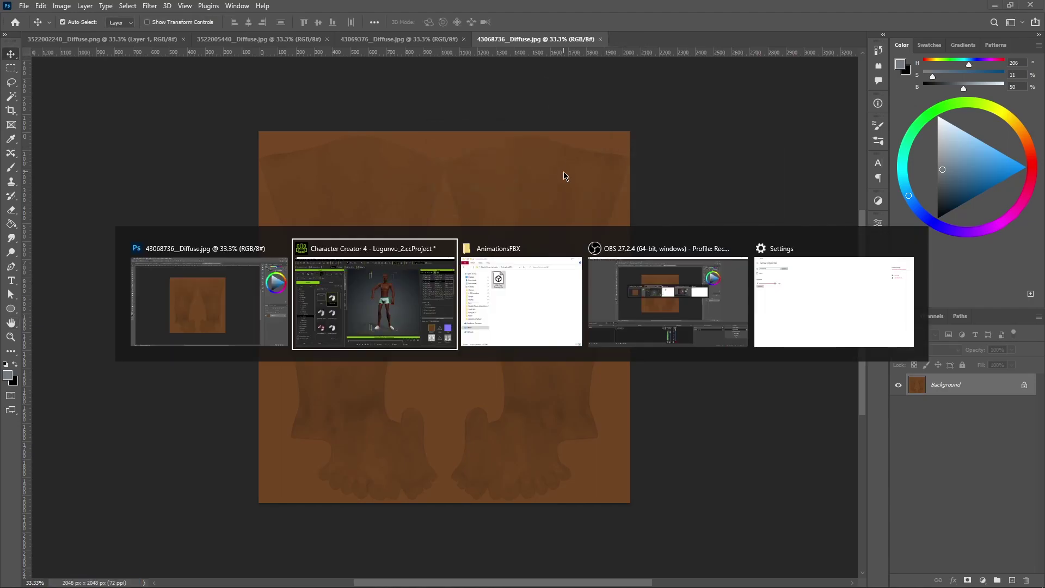
pyautogui.hotkey('ctrl', 's')
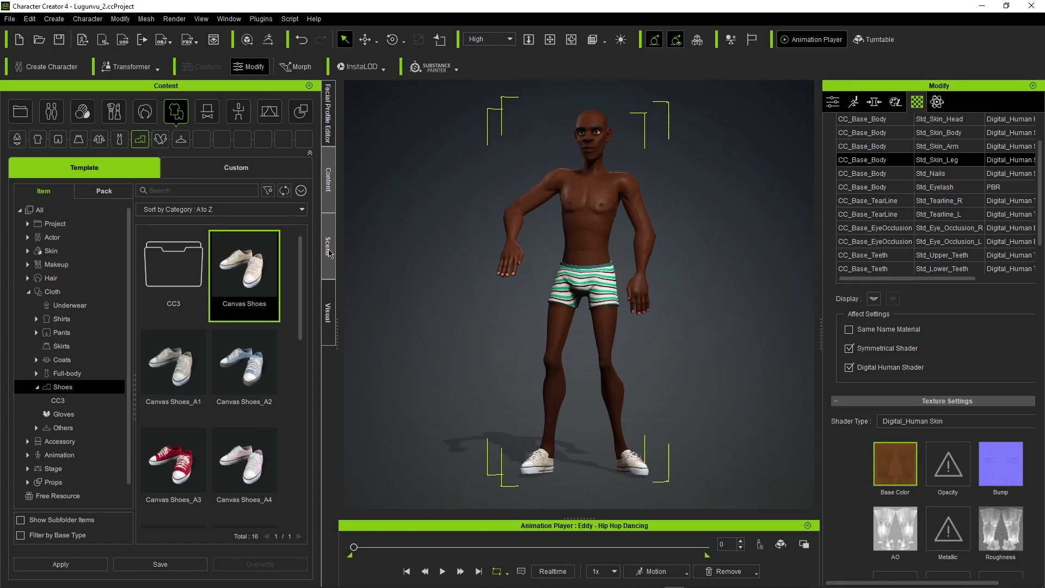
# Show the Scene outline, save the project, and bring up File > Export > FBX choices.
pyautogui.click(328, 248)
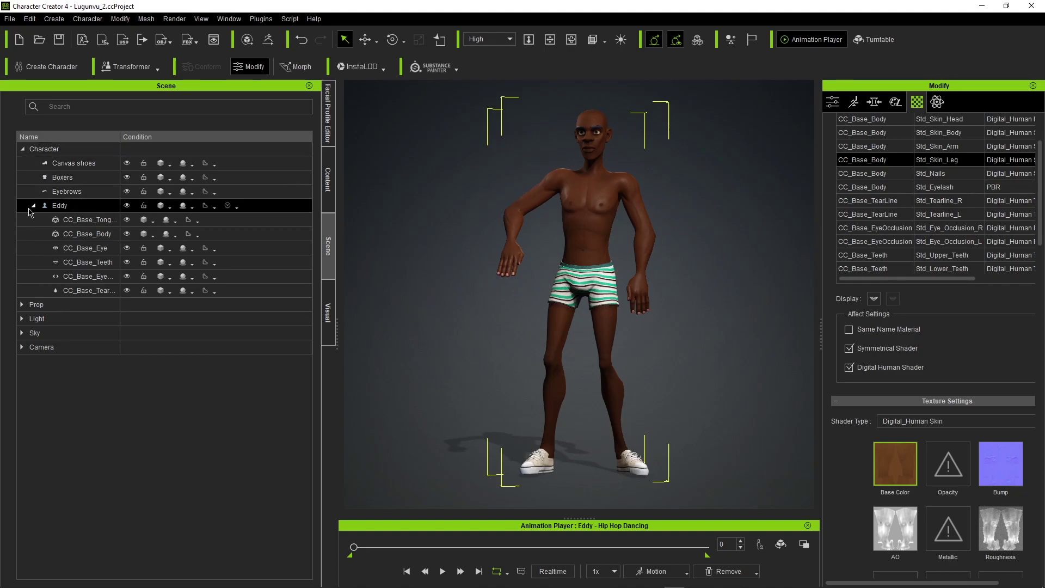
pyautogui.hotkey('ctrl', 's')
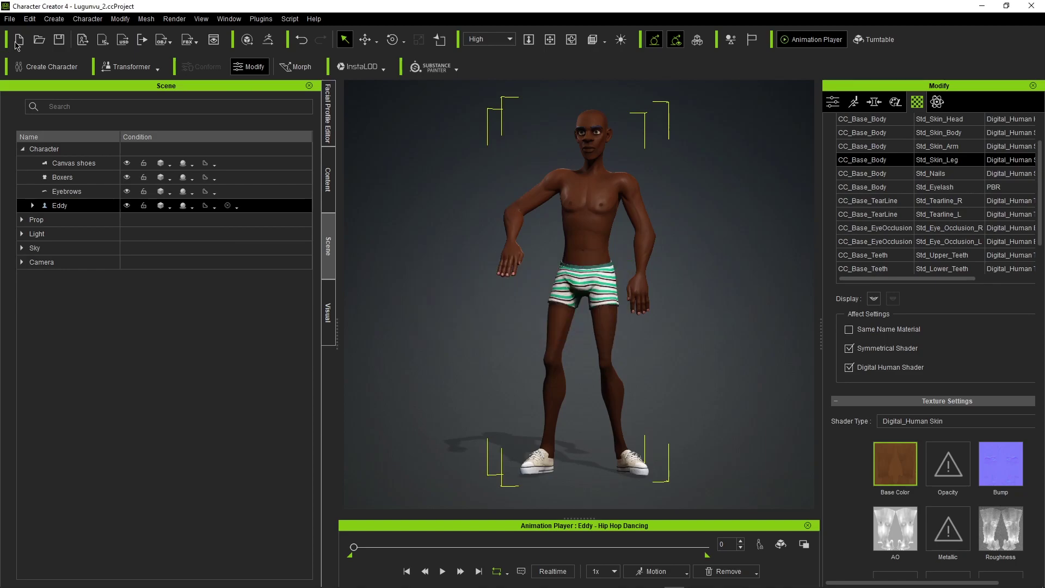
pyautogui.click(10, 19)
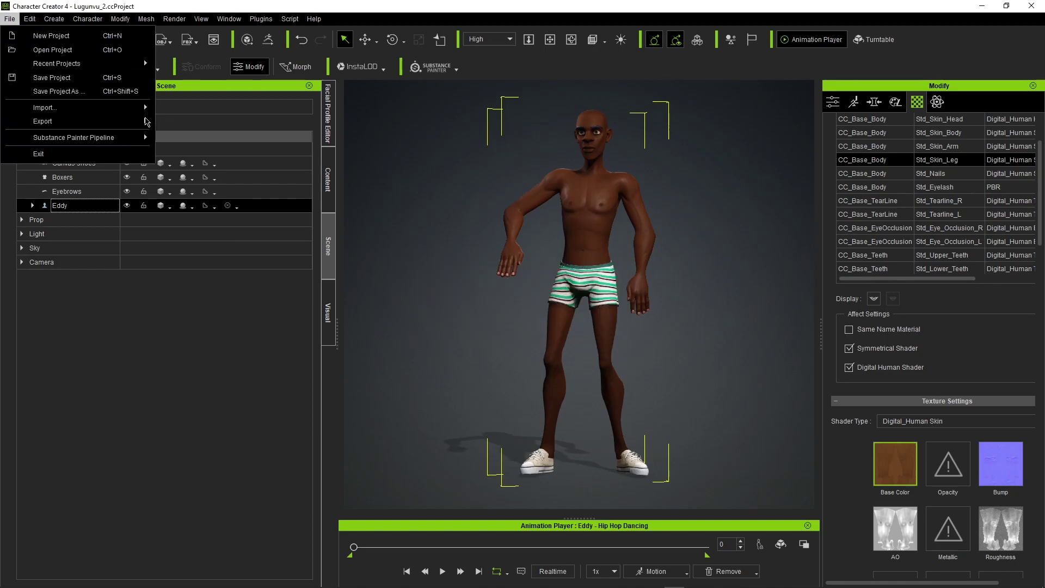
pyautogui.moveTo(131, 125)
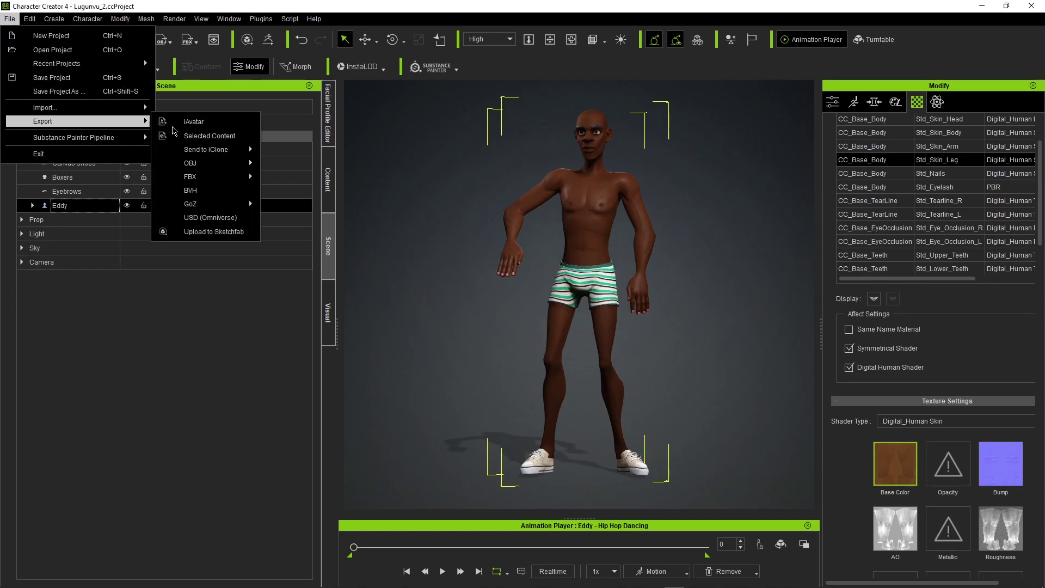
pyautogui.moveTo(218, 176)
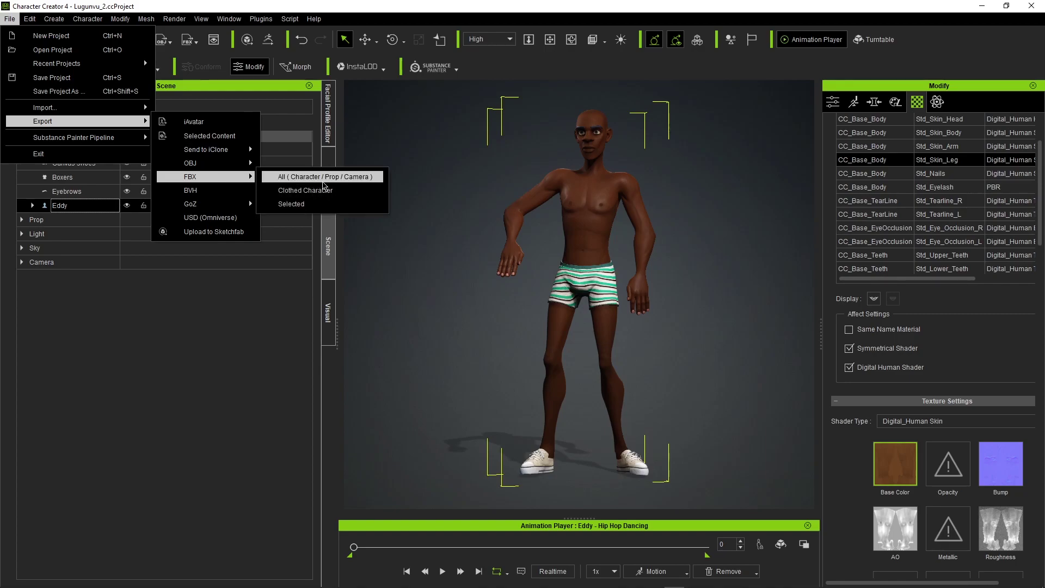
# Export the Clothed Character as FBX using the Blender target tool preset.
pyautogui.click(351, 195)
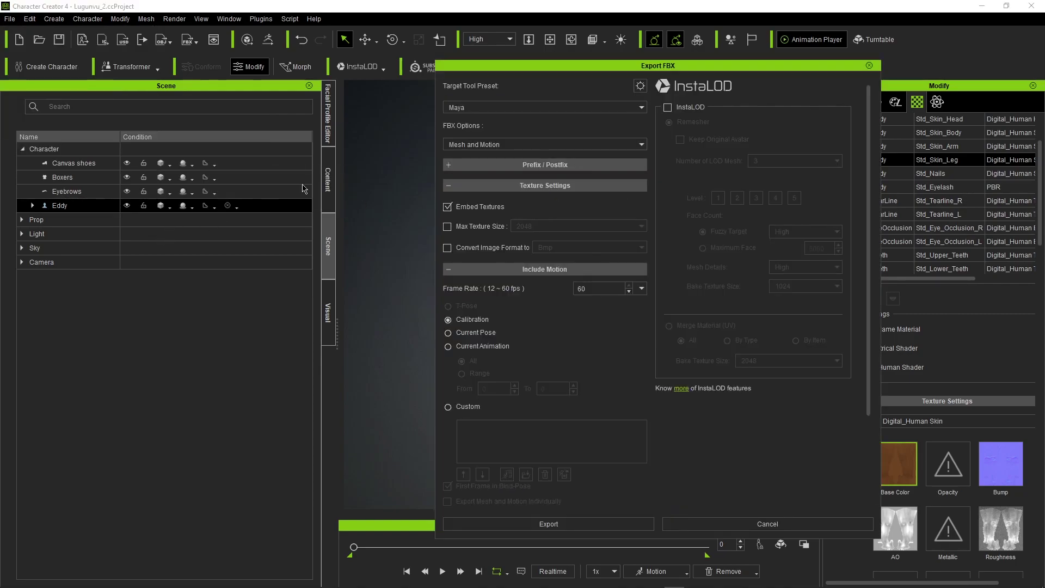
pyautogui.click(523, 107)
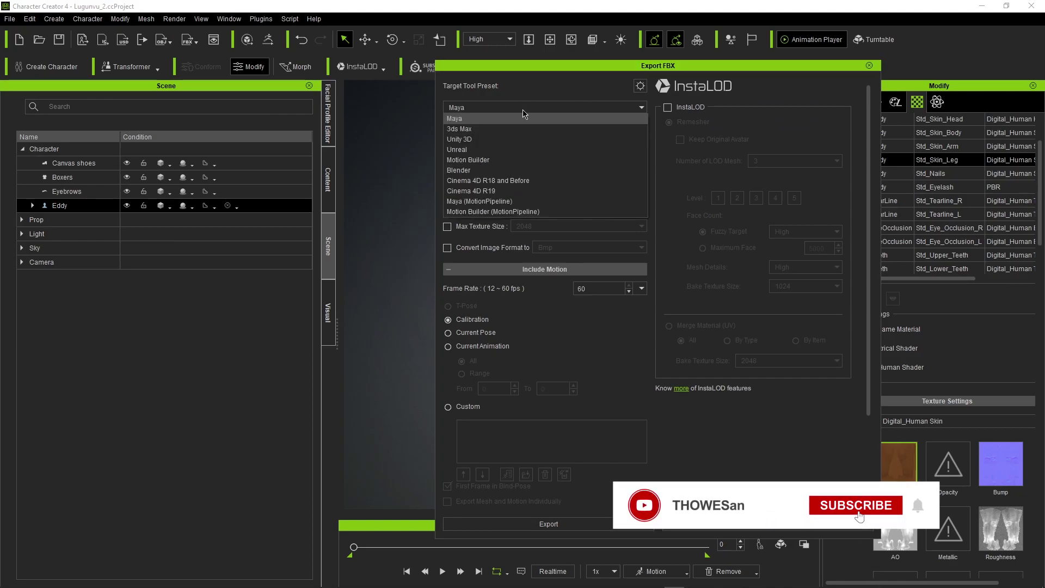
pyautogui.click(644, 389)
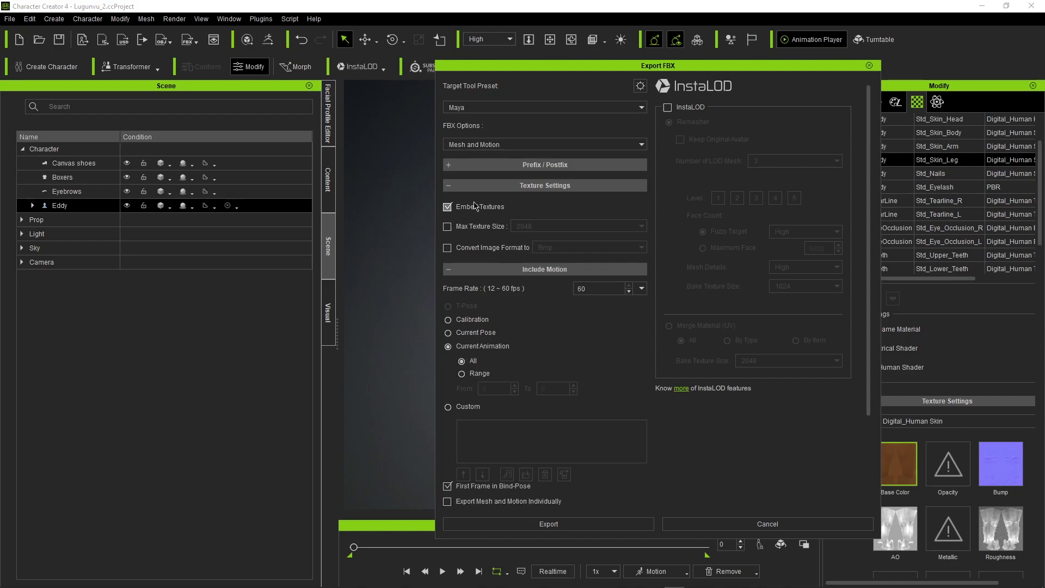
pyautogui.click(488, 108)
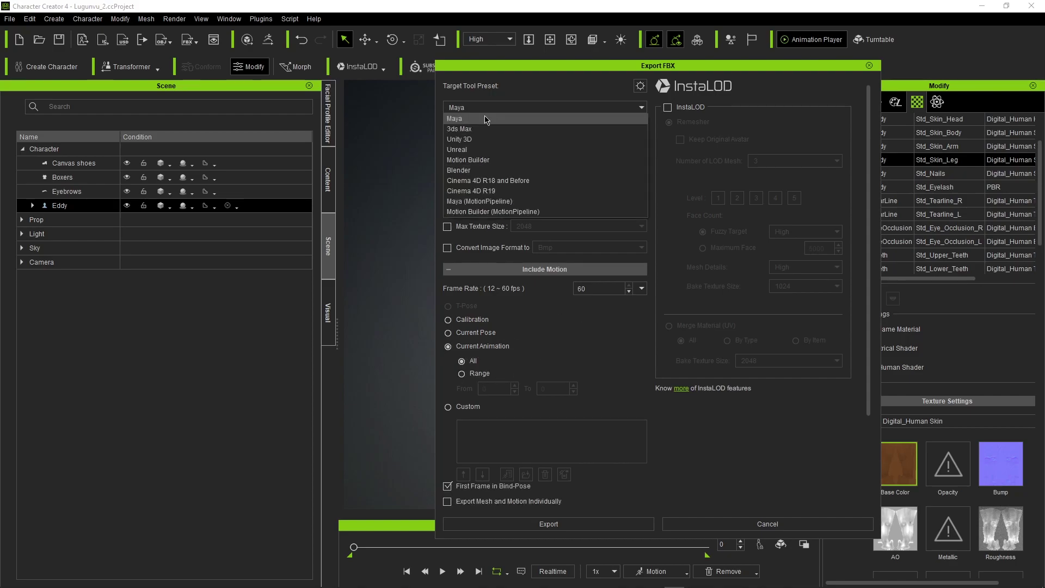
pyautogui.click(485, 171)
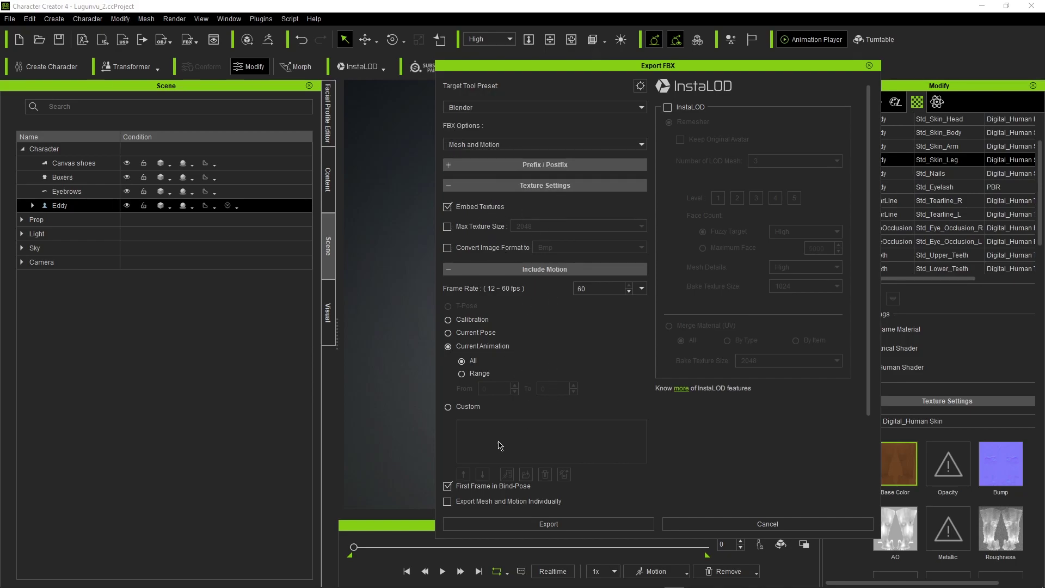
pyautogui.click(549, 524)
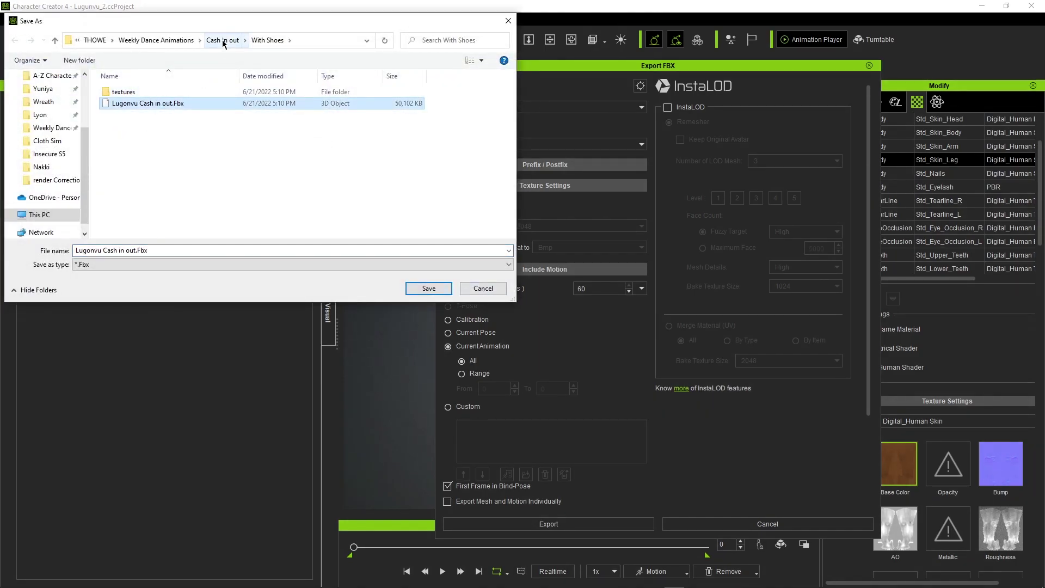
# Create a new folder named V2 inside With Shoes and save the FBX there.
pyautogui.click(79, 60)
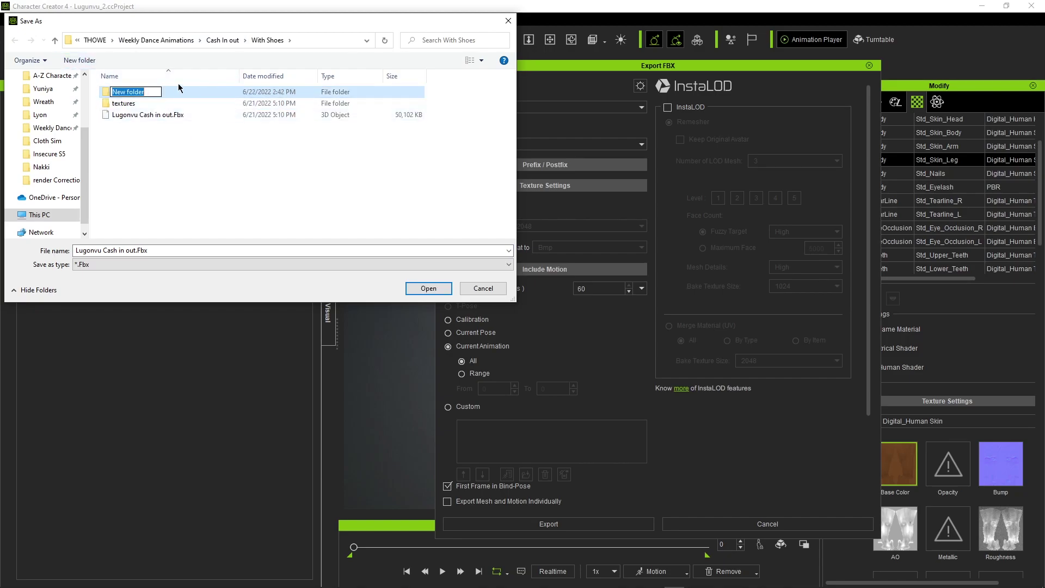
pyautogui.write('V2')
pyautogui.press('Return')
pyautogui.press('Return')
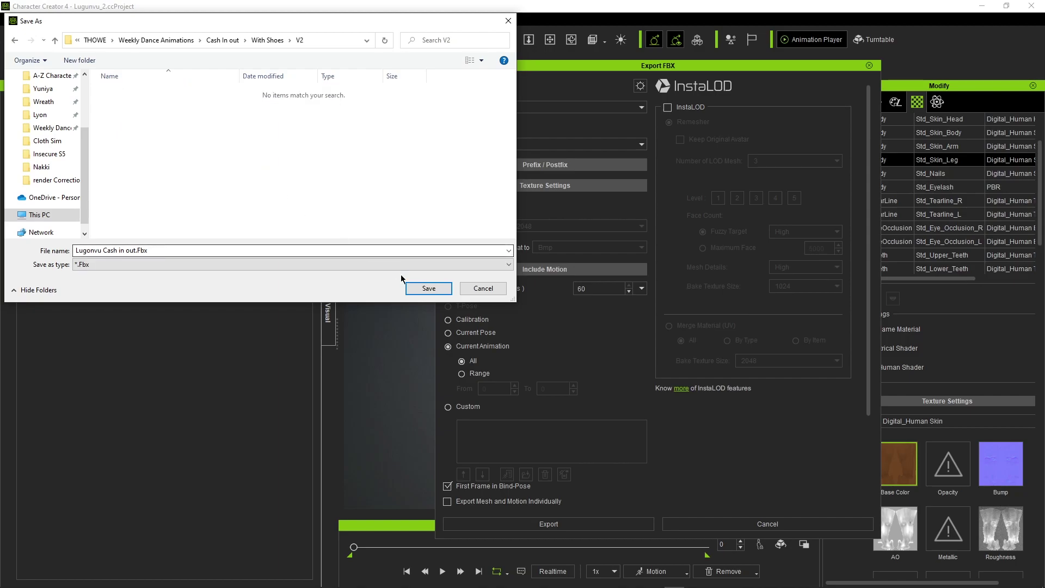
pyautogui.click(428, 290)
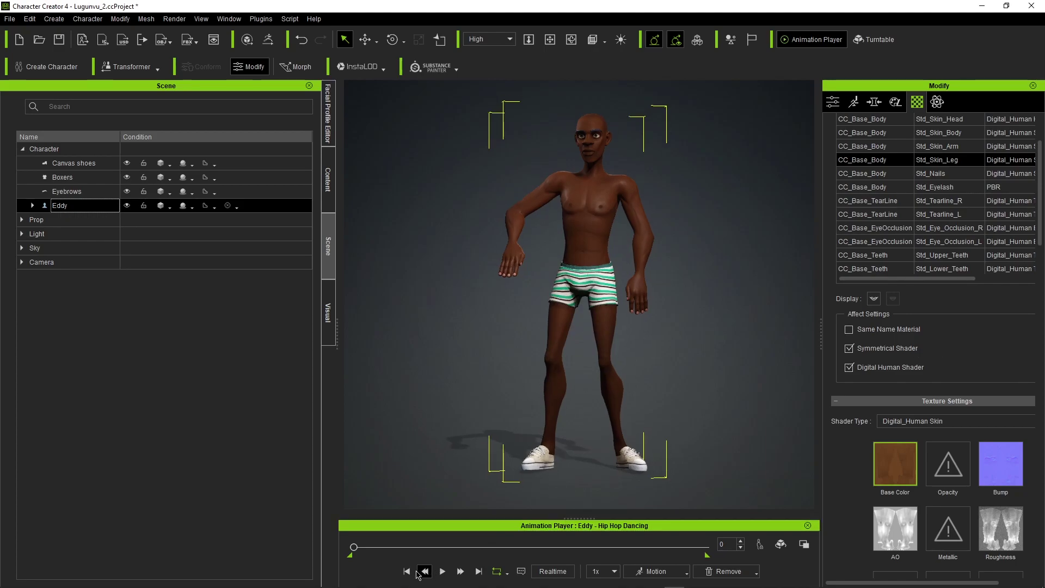
# Play Eddy's Hip Hop Dancing animation in the Animation Player.
pyautogui.press('space')
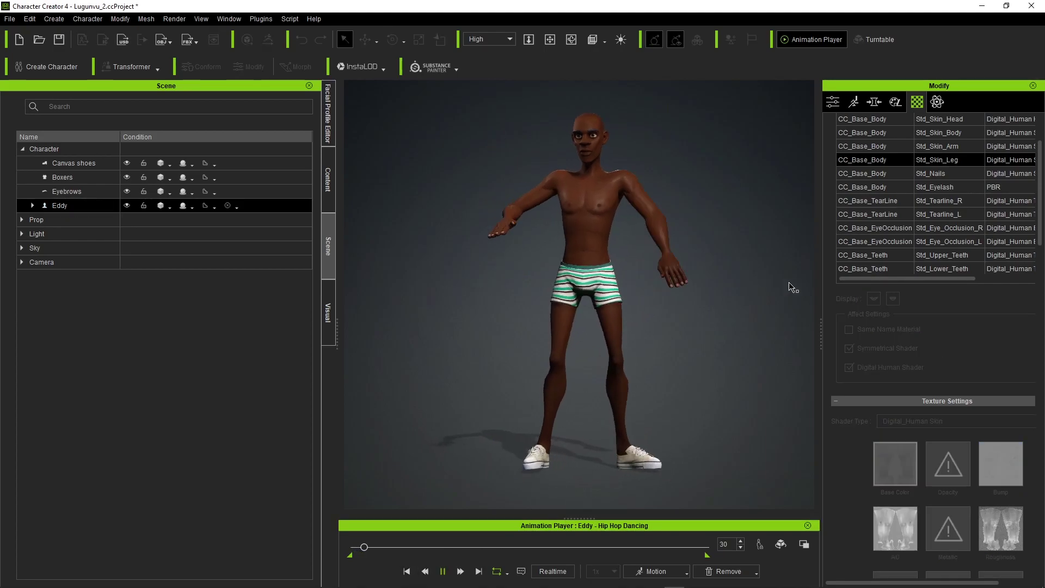